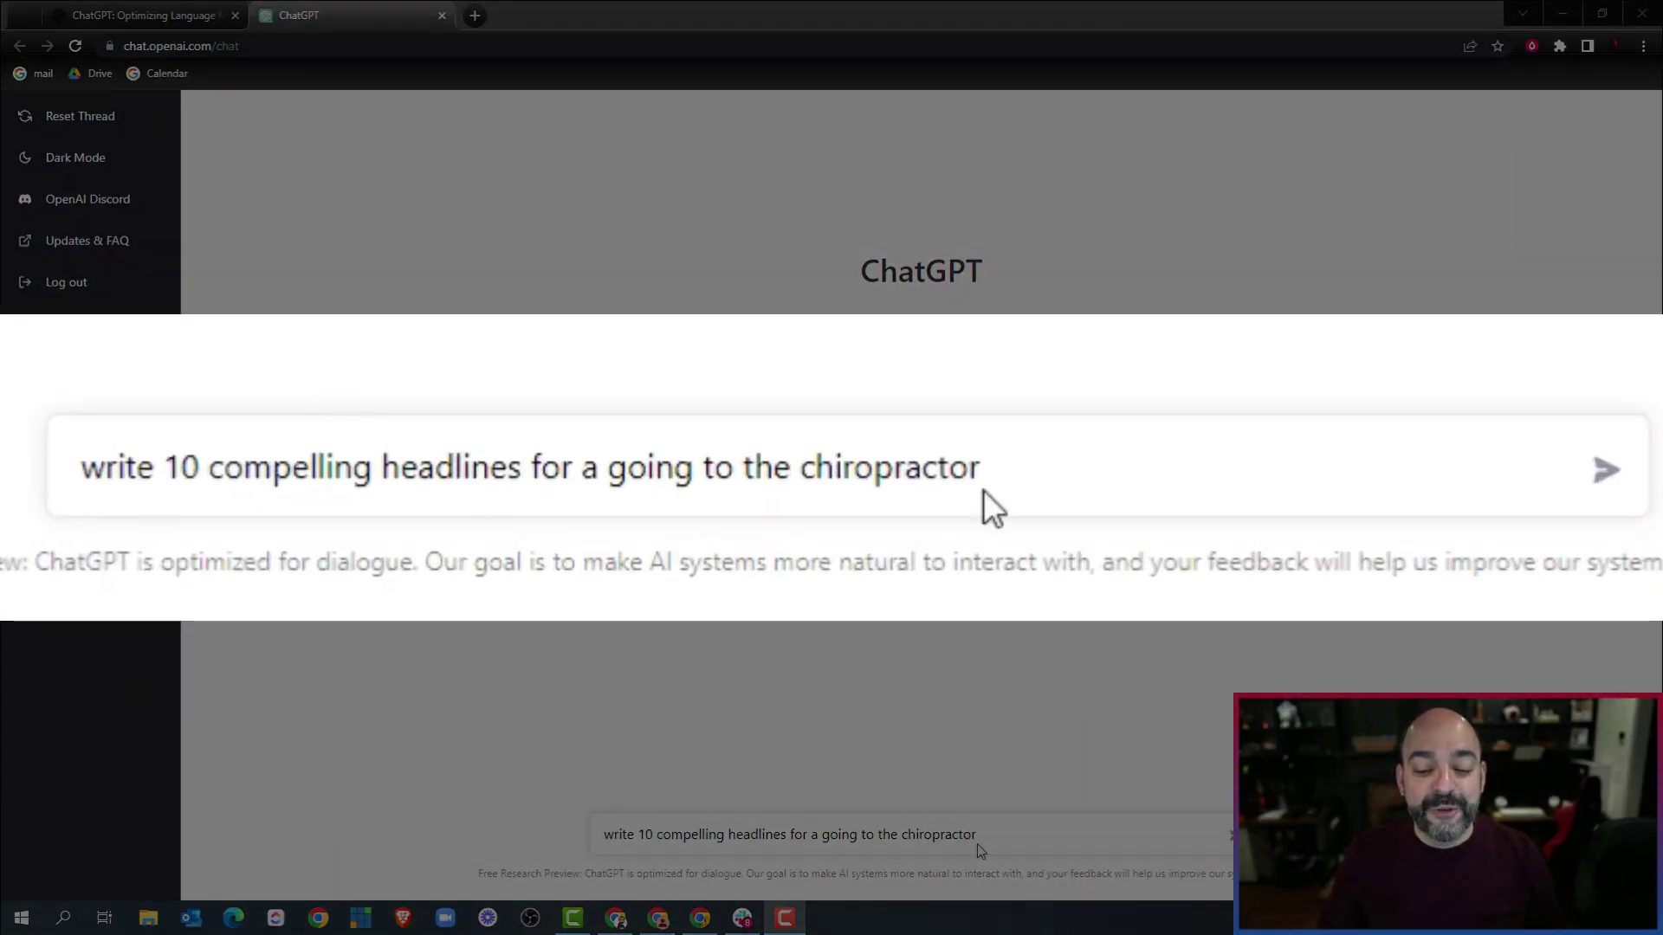
# Send the ten chiropractor headlines prompt, then ask for a Google ad for going to the chiropractor
pyautogui.press('Return')
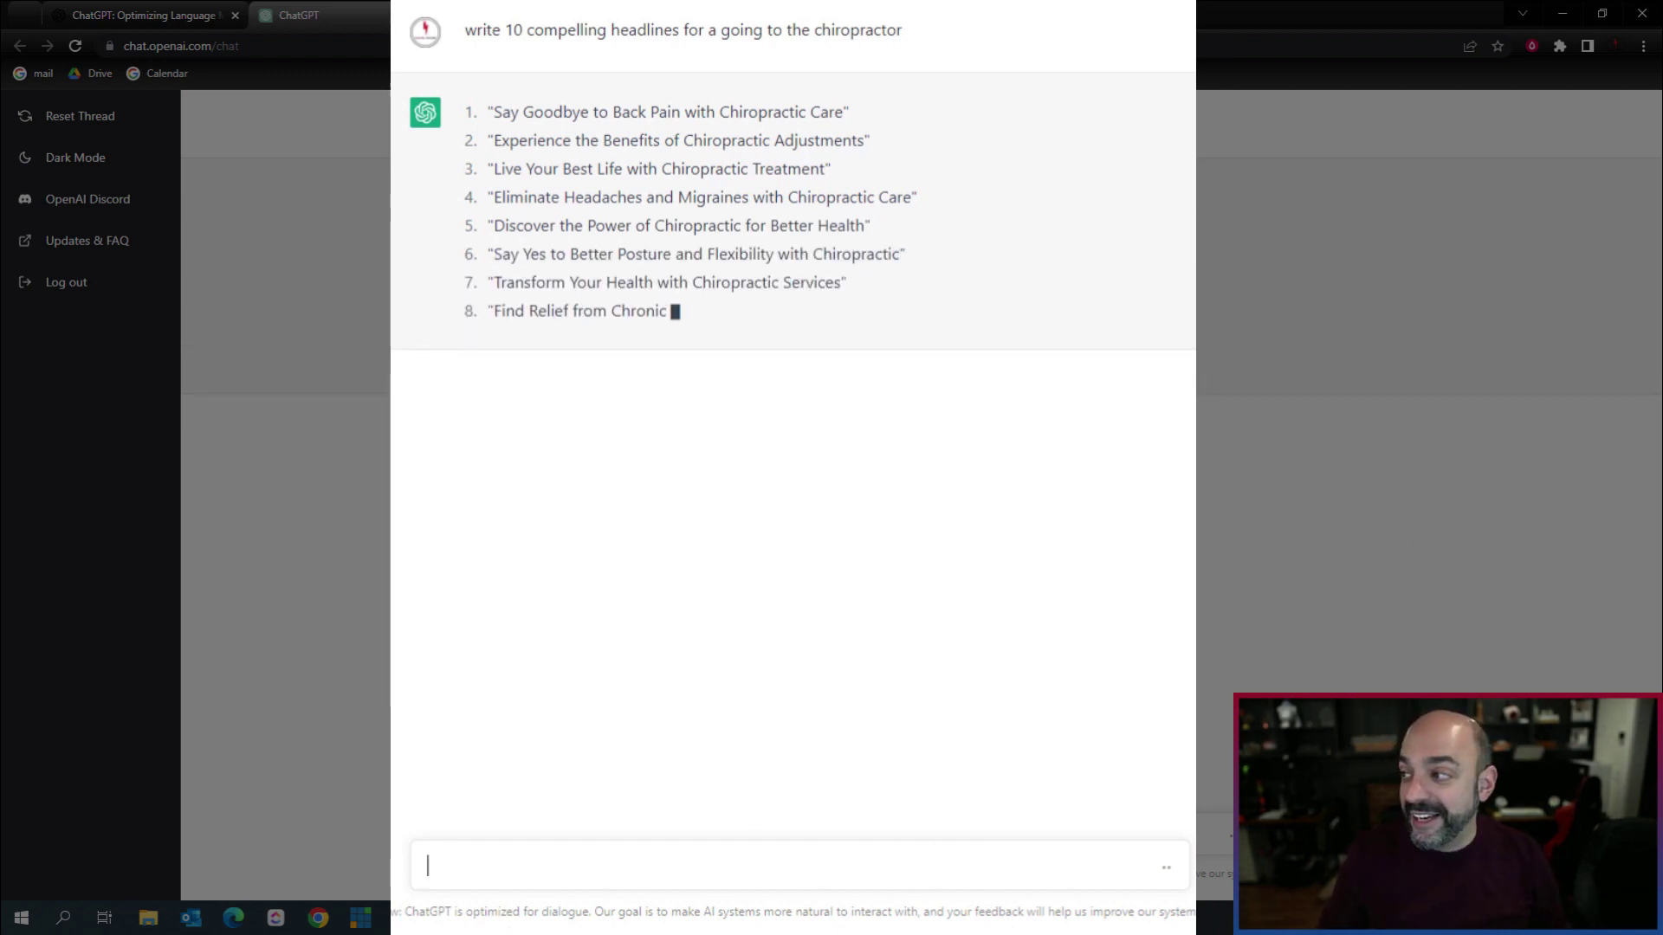
pyautogui.write('Write a google ad for going to the chiropractor')
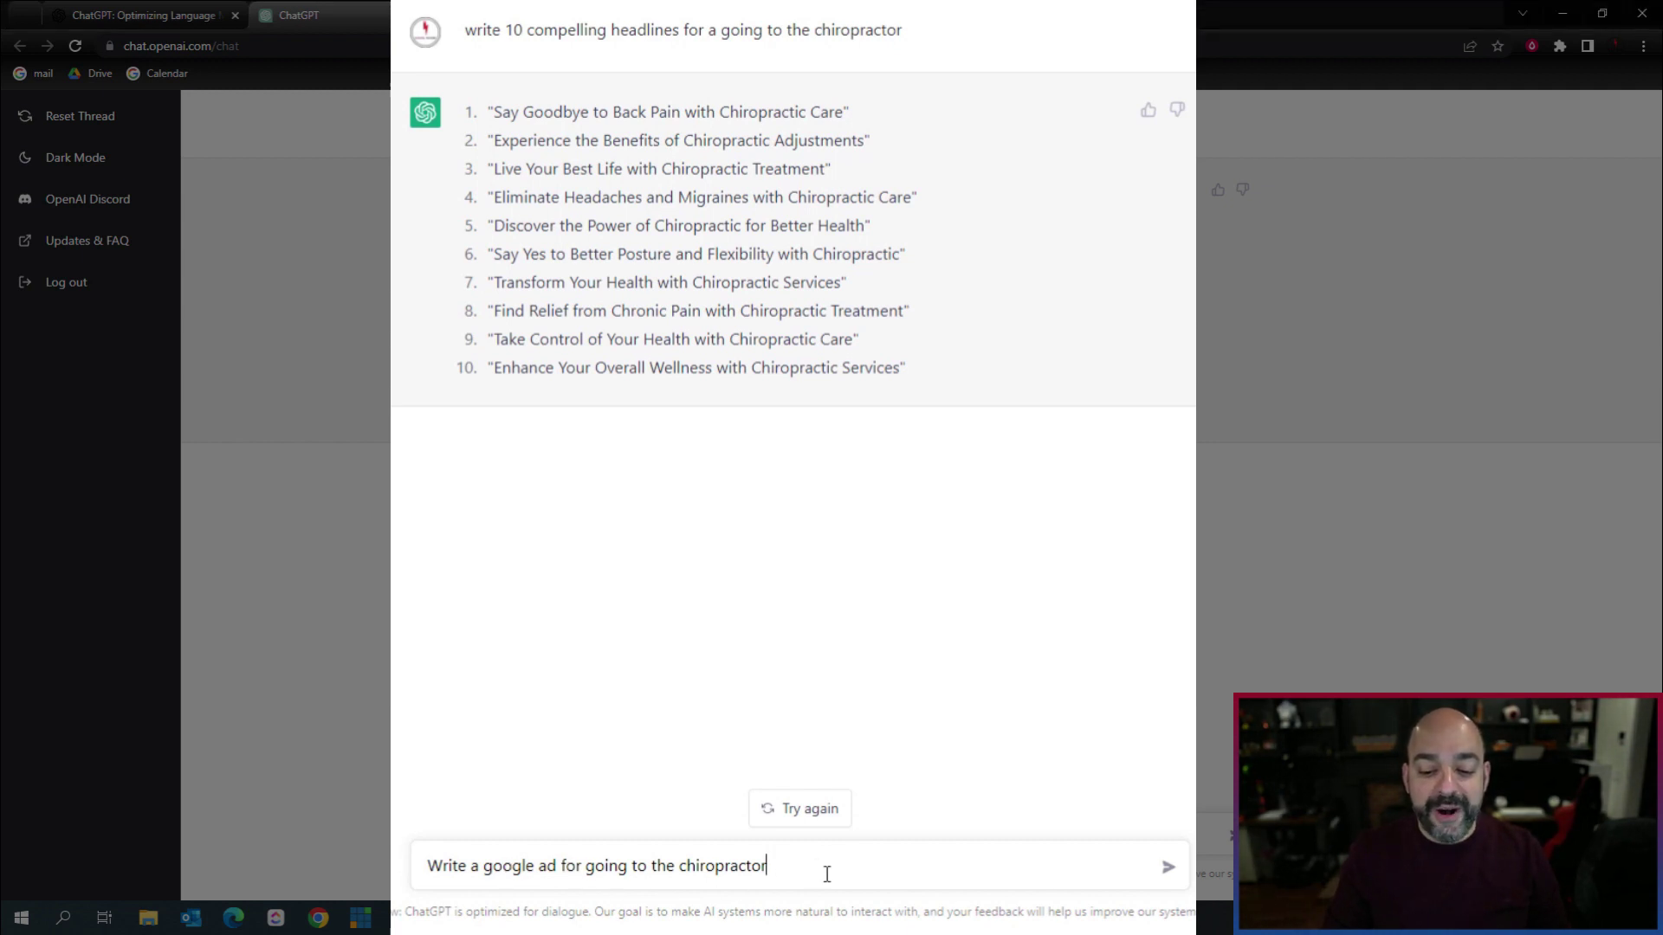
pyautogui.press('Return')
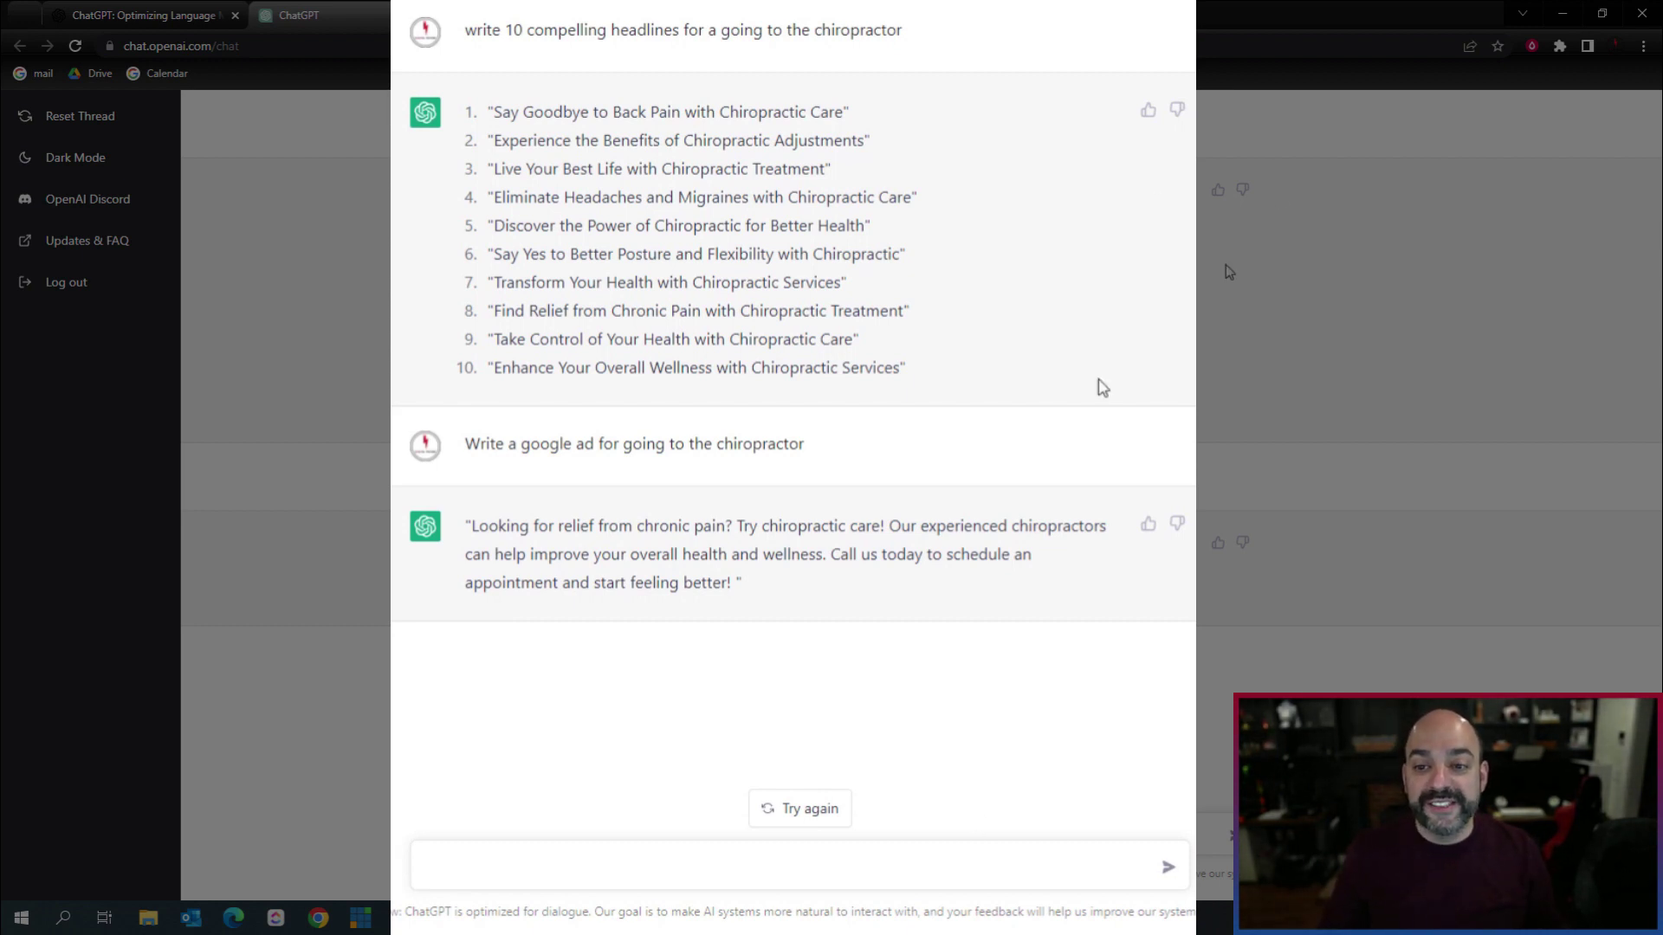
# Give the headlines reply a thumbs-up and close the feedback dialog without adding comments
pyautogui.click(1147, 110)
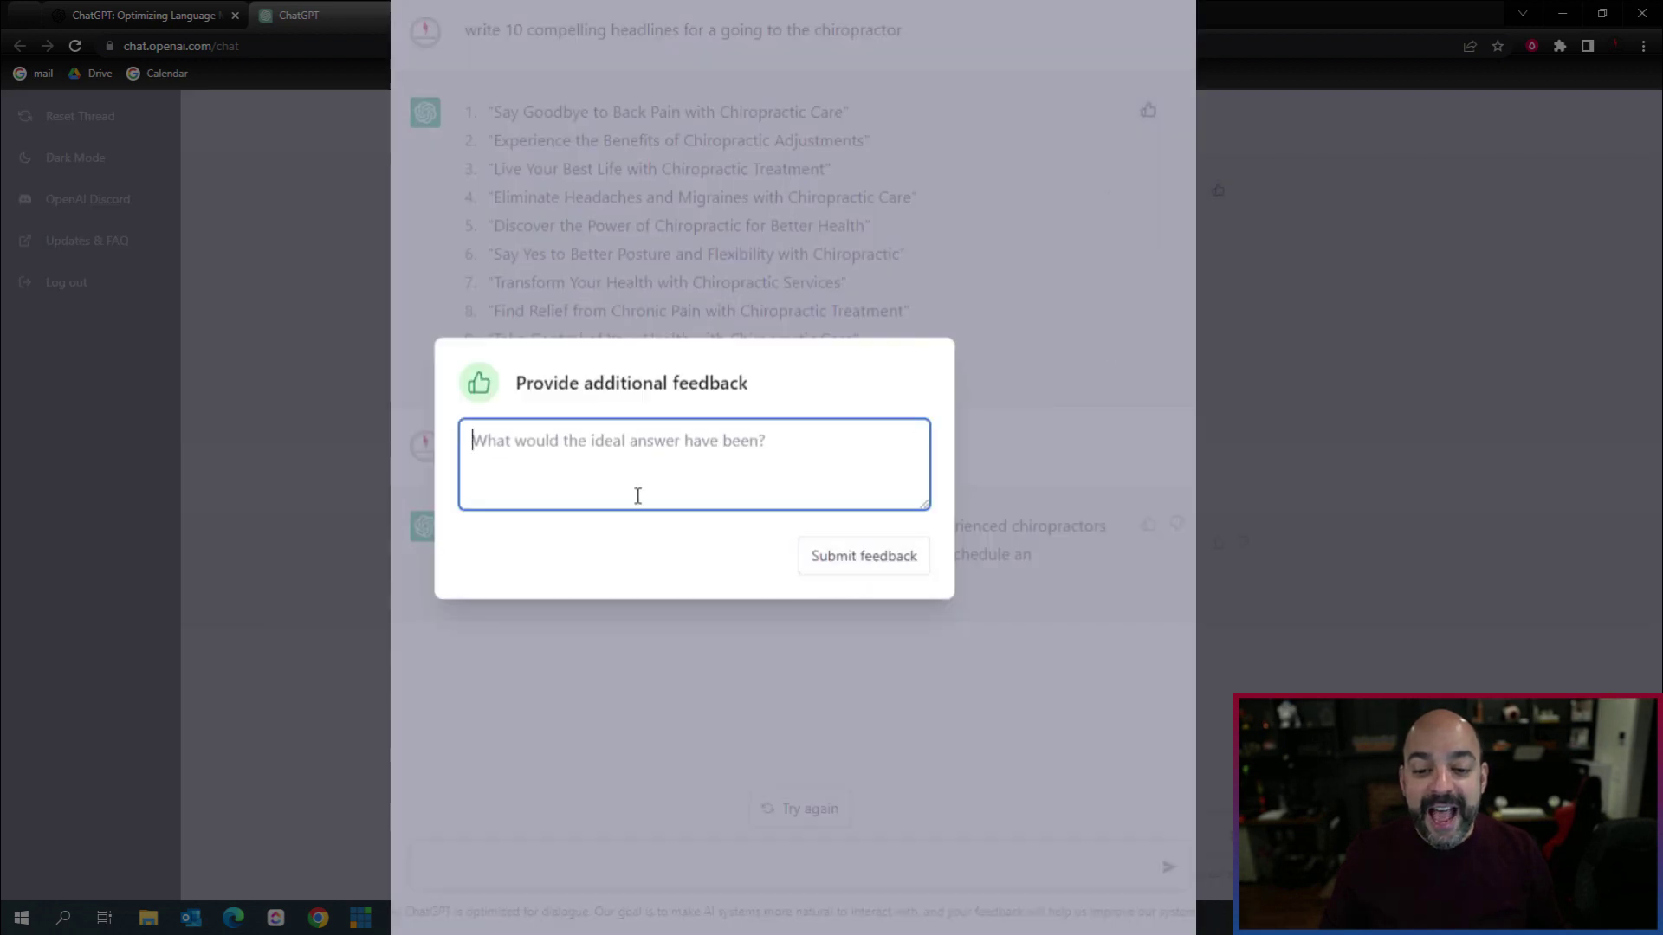
pyautogui.click(1177, 598)
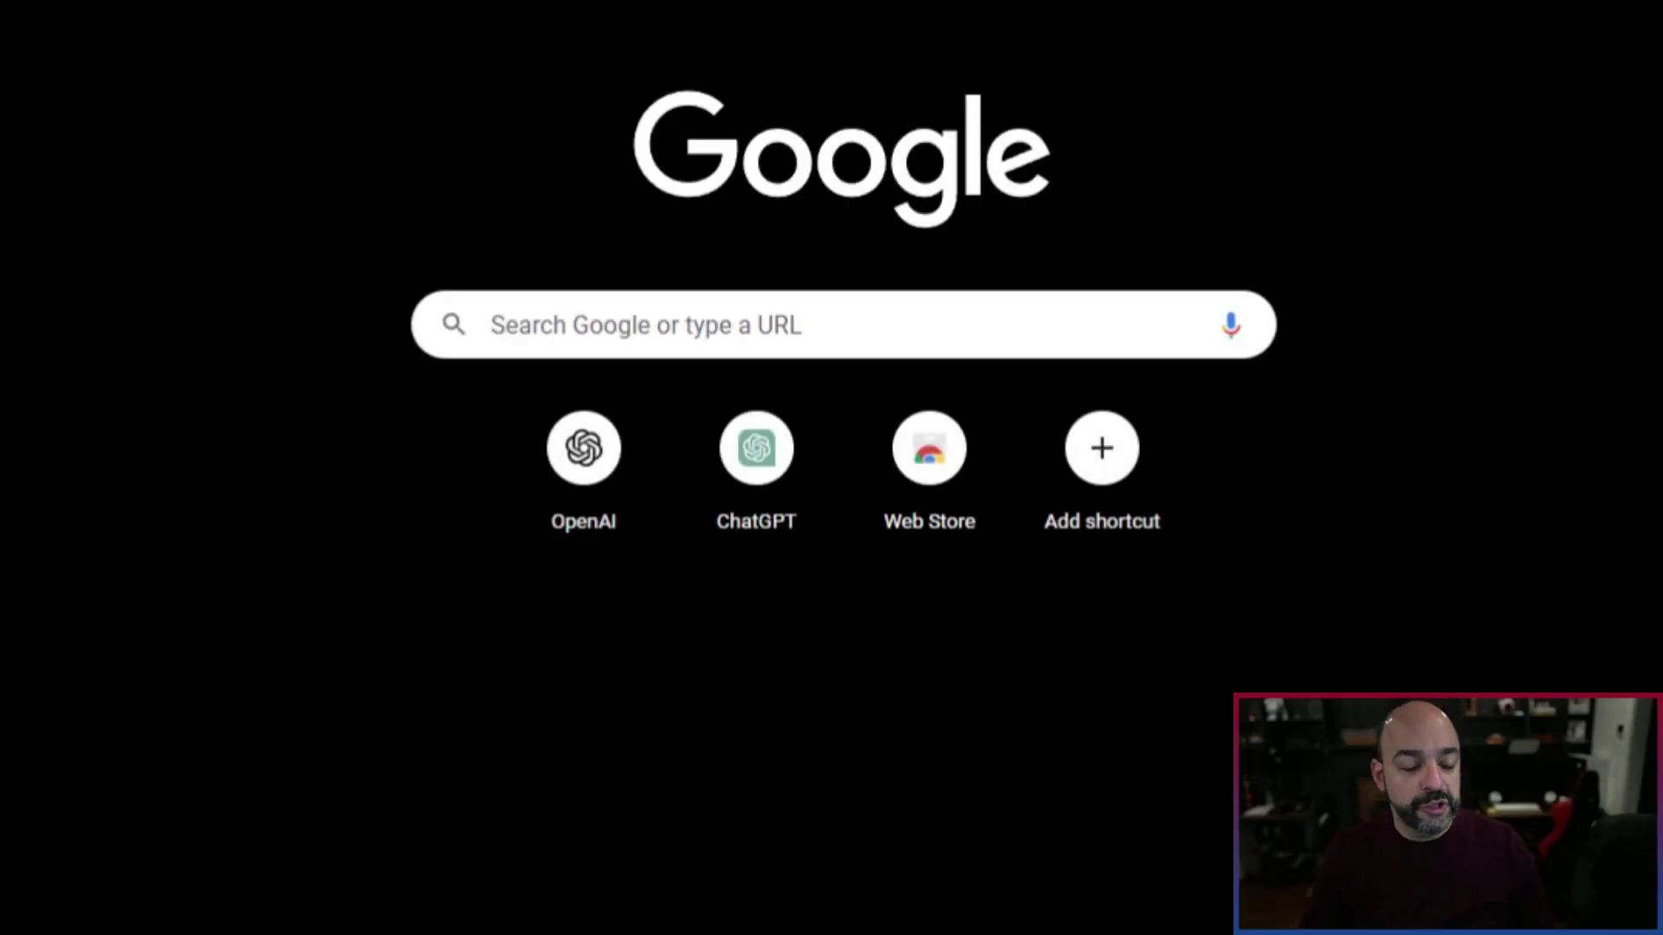
# Search Google for 'chat gpt' and open the official ChatGPT welcome page
pyautogui.click(660, 338)
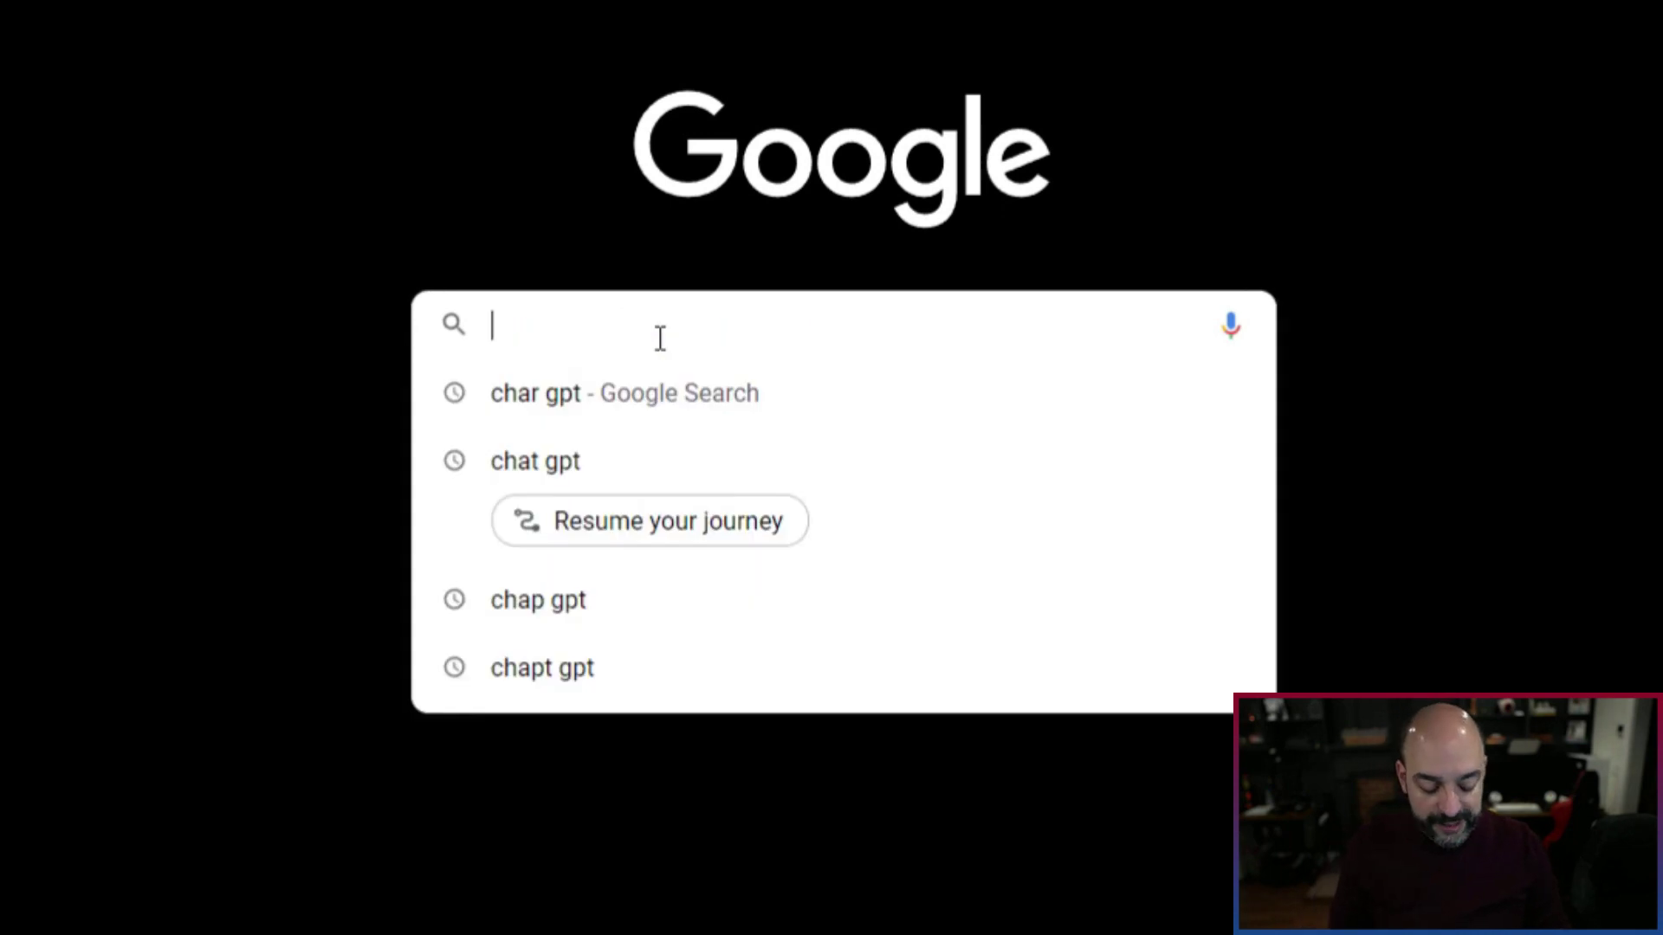
pyautogui.write('chat gpt')
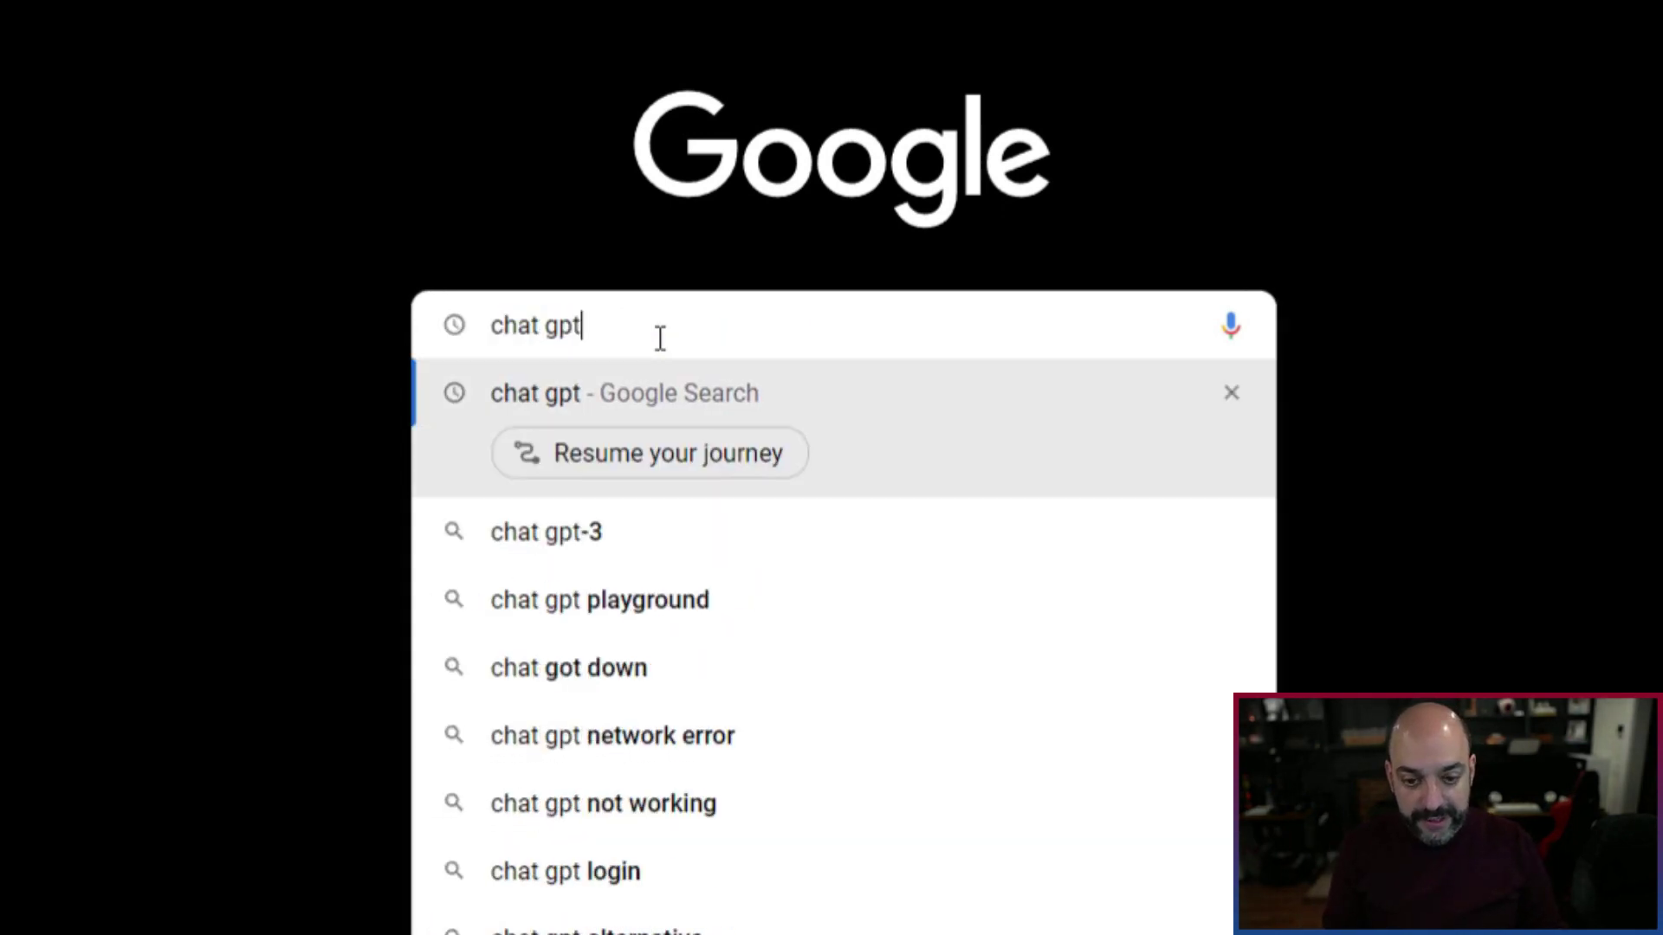
pyautogui.press('Return')
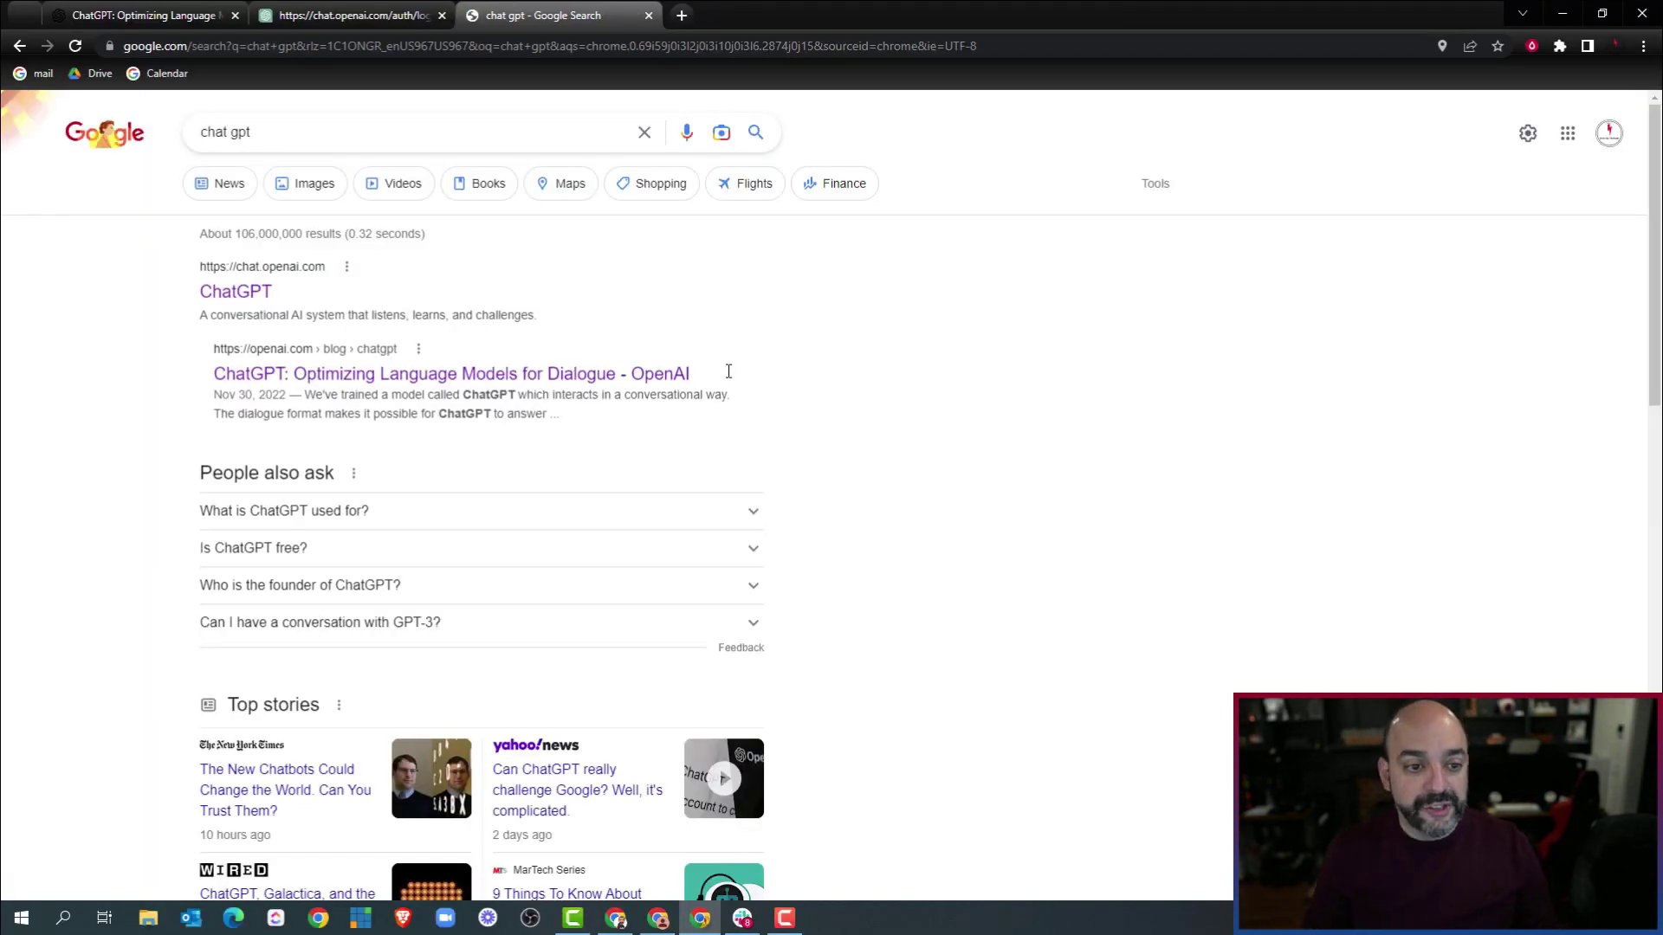
pyautogui.click(235, 294)
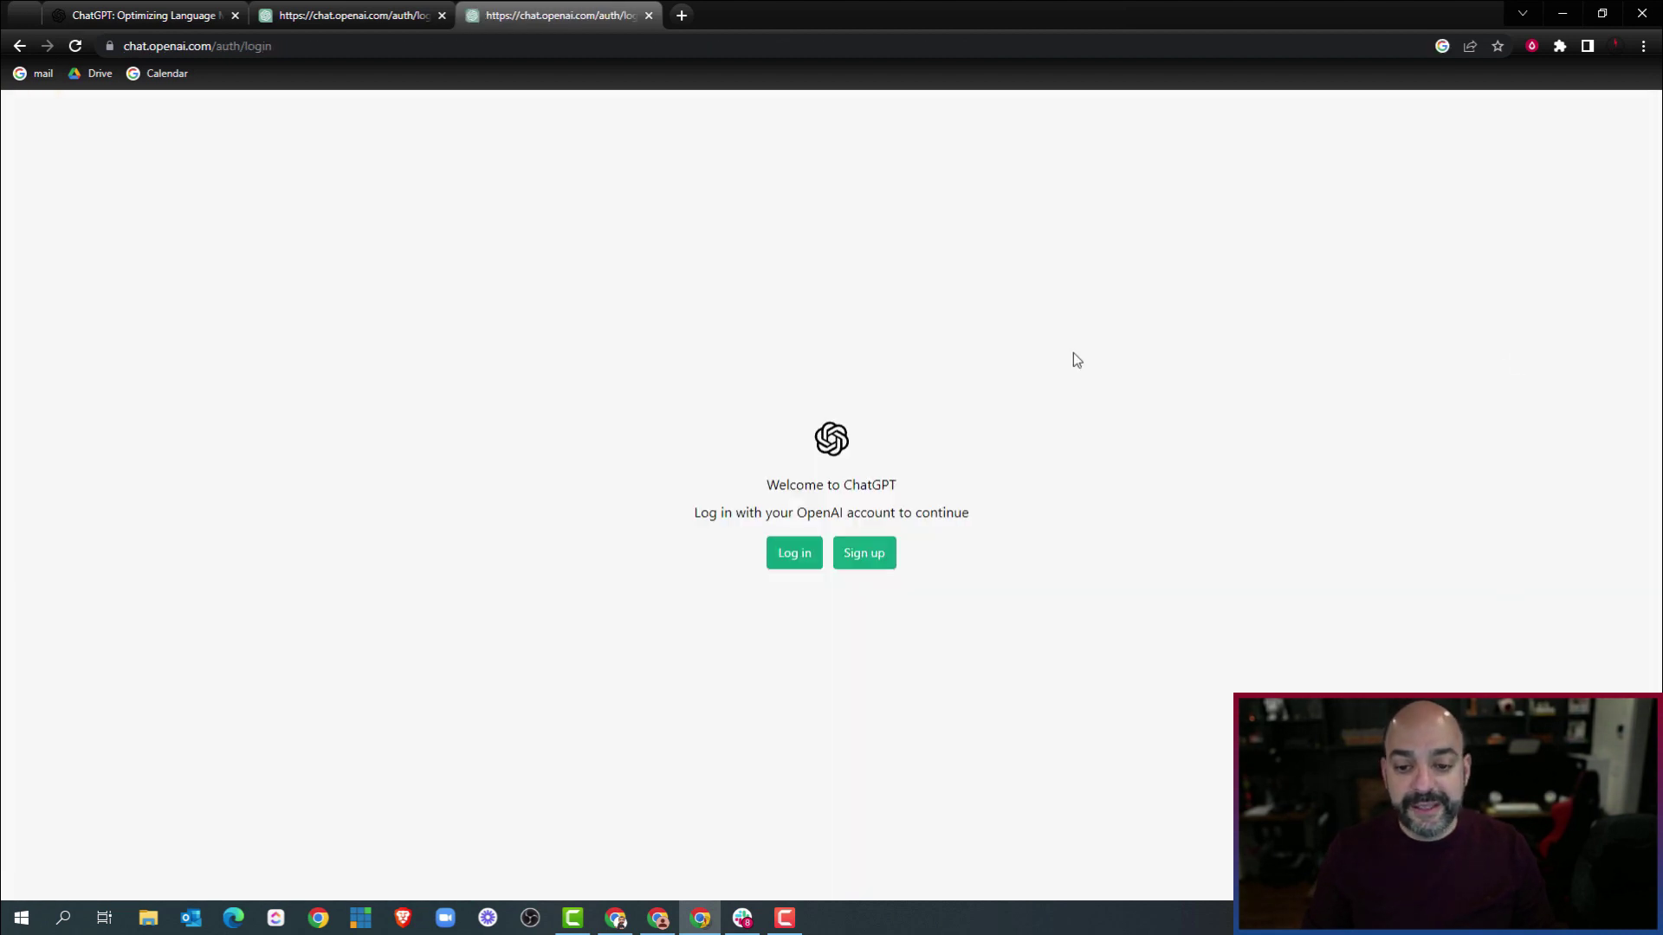
# Sign up for a new ChatGPT account with Continue with Google
pyautogui.click(870, 556)
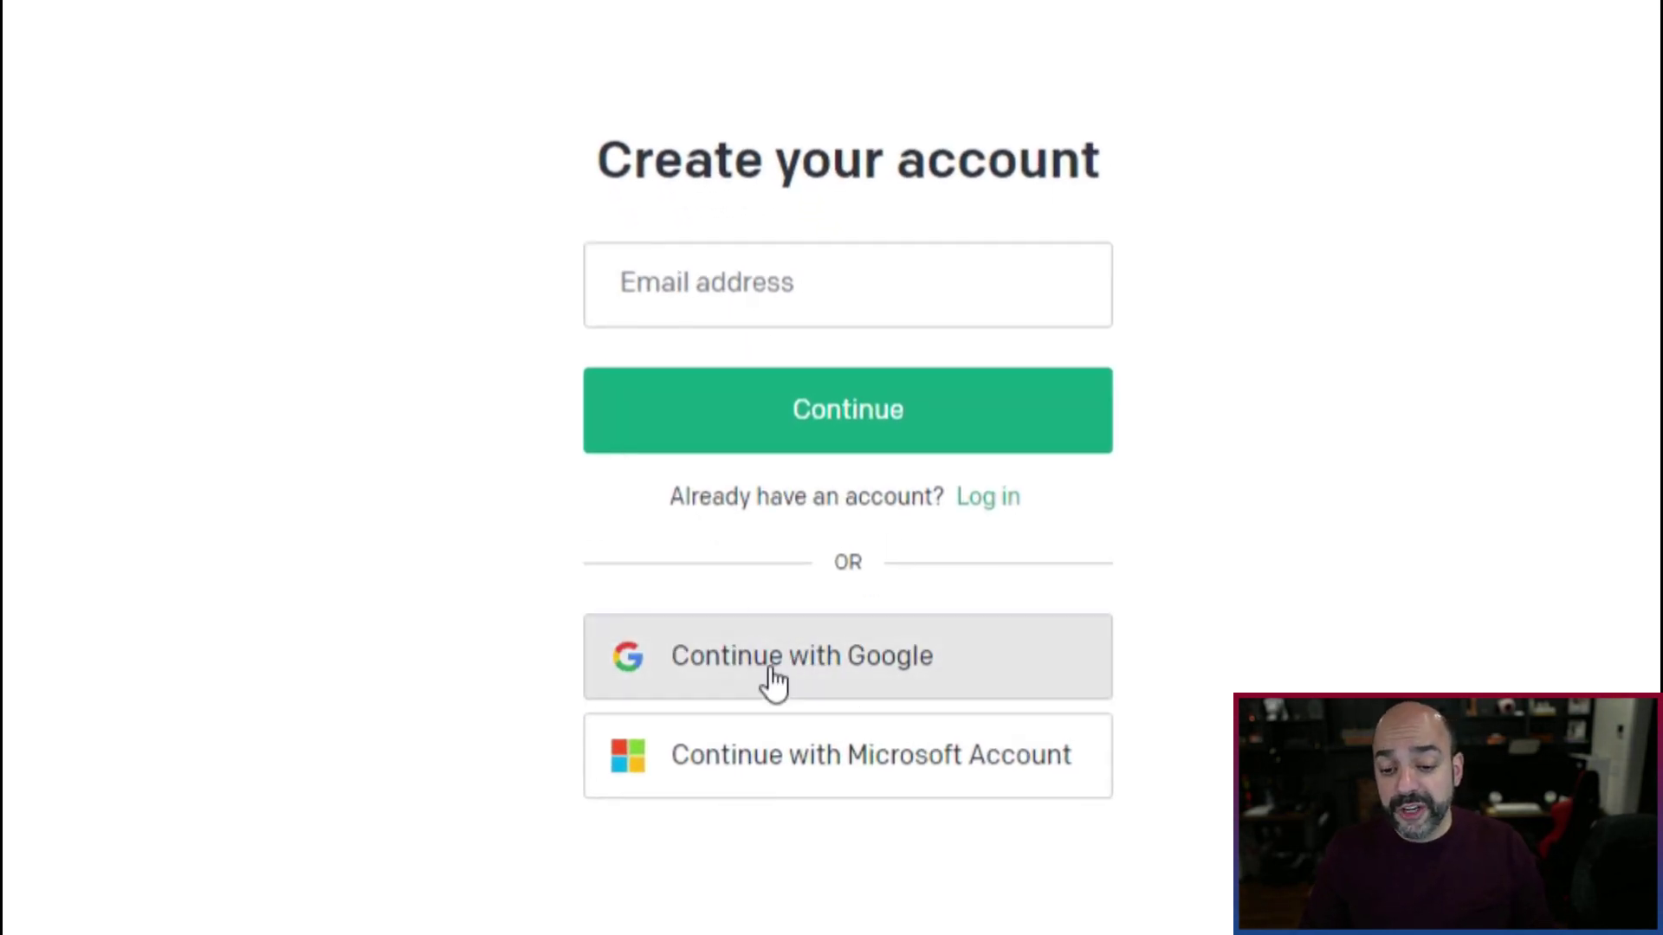
pyautogui.click(805, 680)
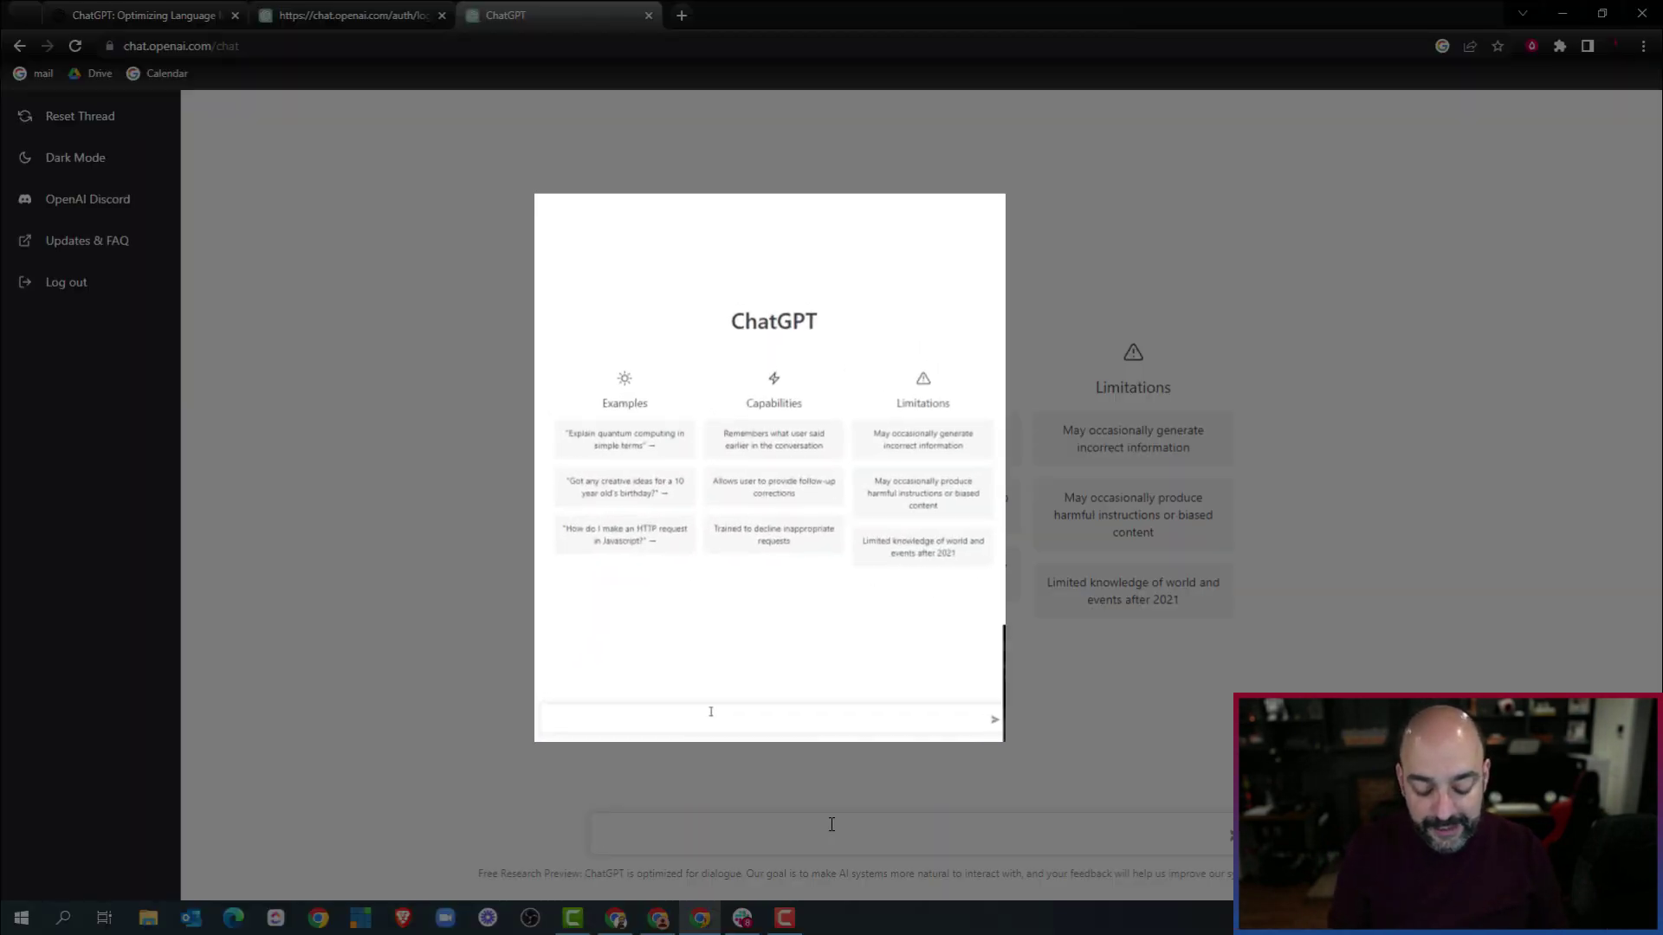
# Ask ChatGPT for 'Five compelling reasons to get a car washed'
pyautogui.write('1')
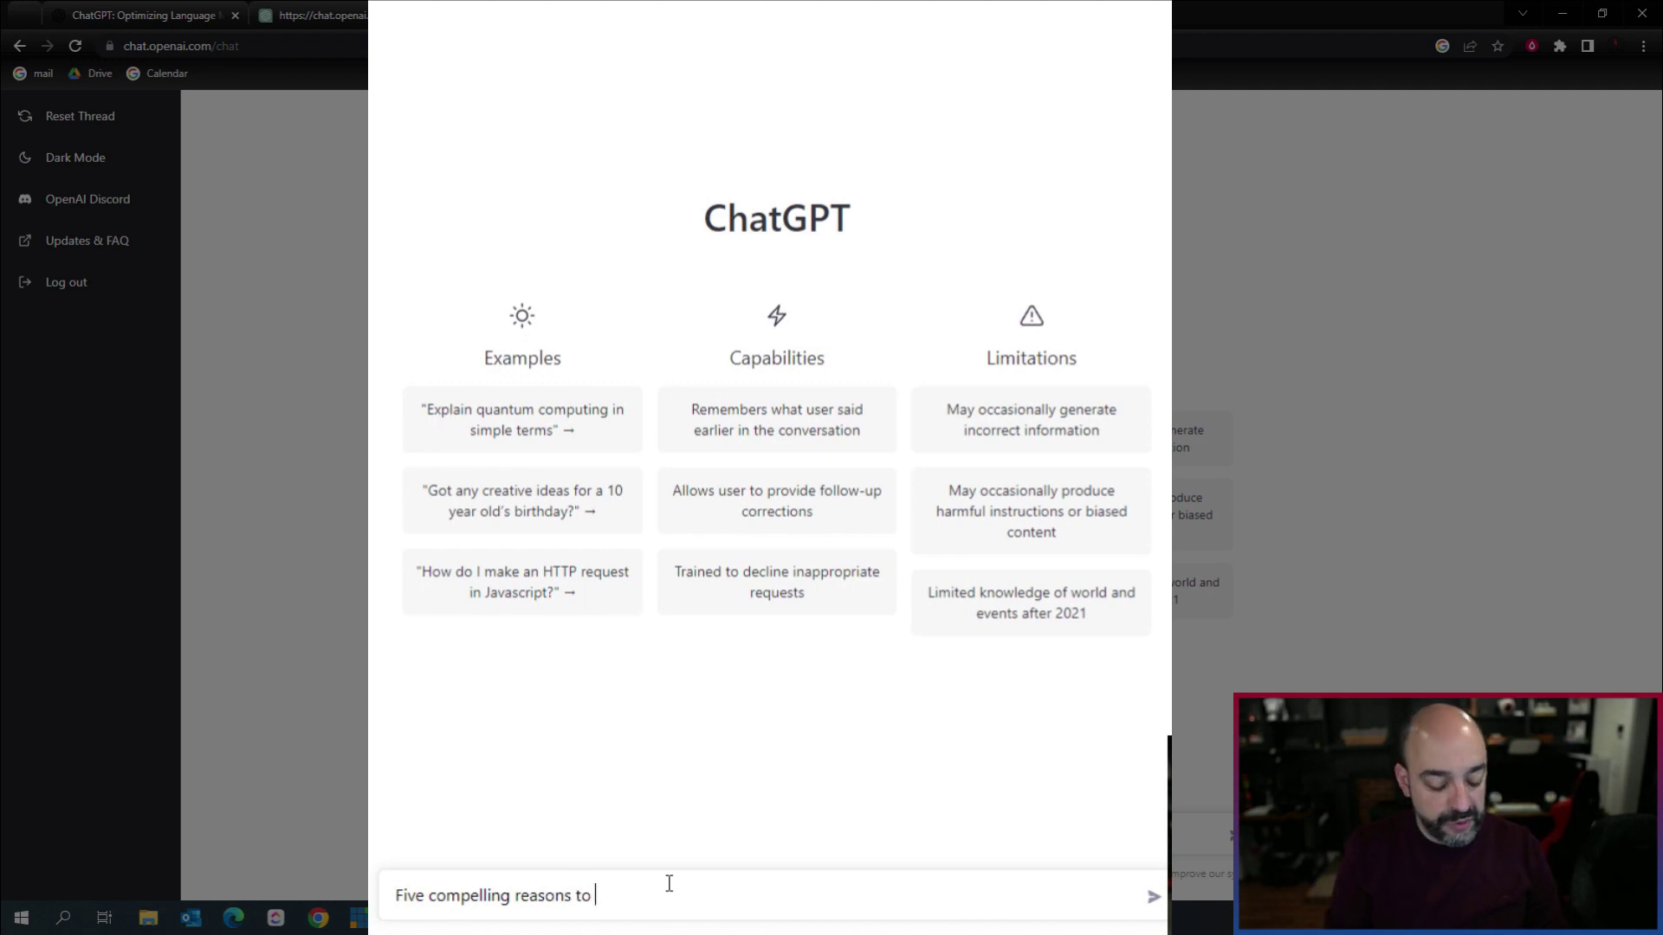
pyautogui.write('get a car washed')
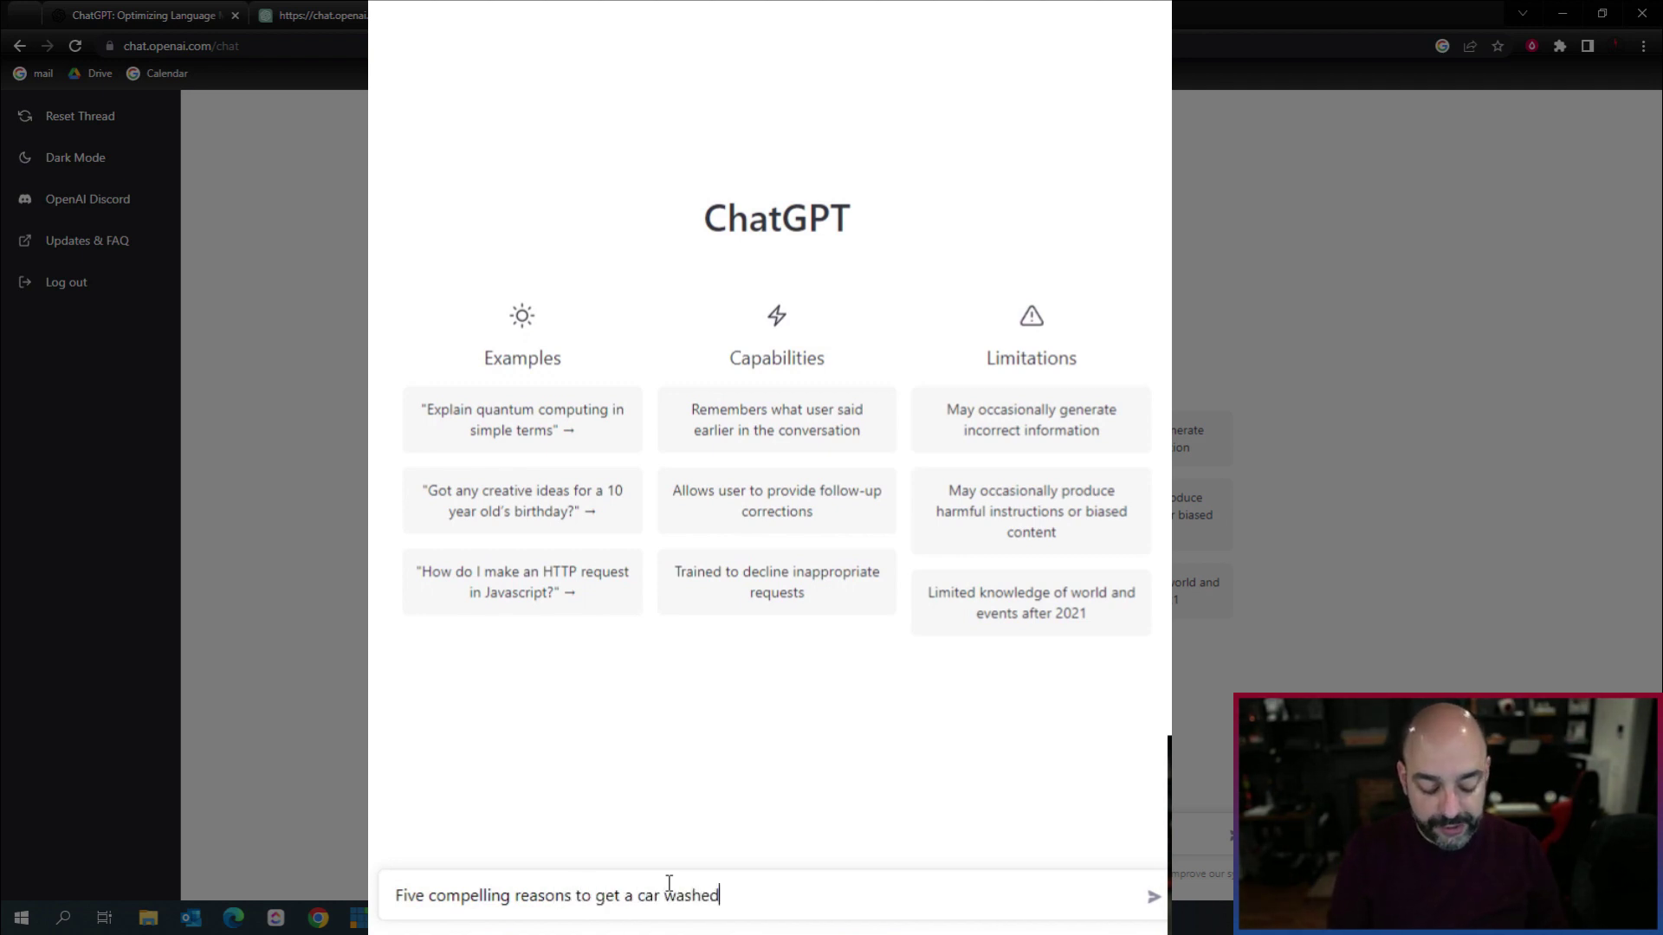
pyautogui.press('Return')
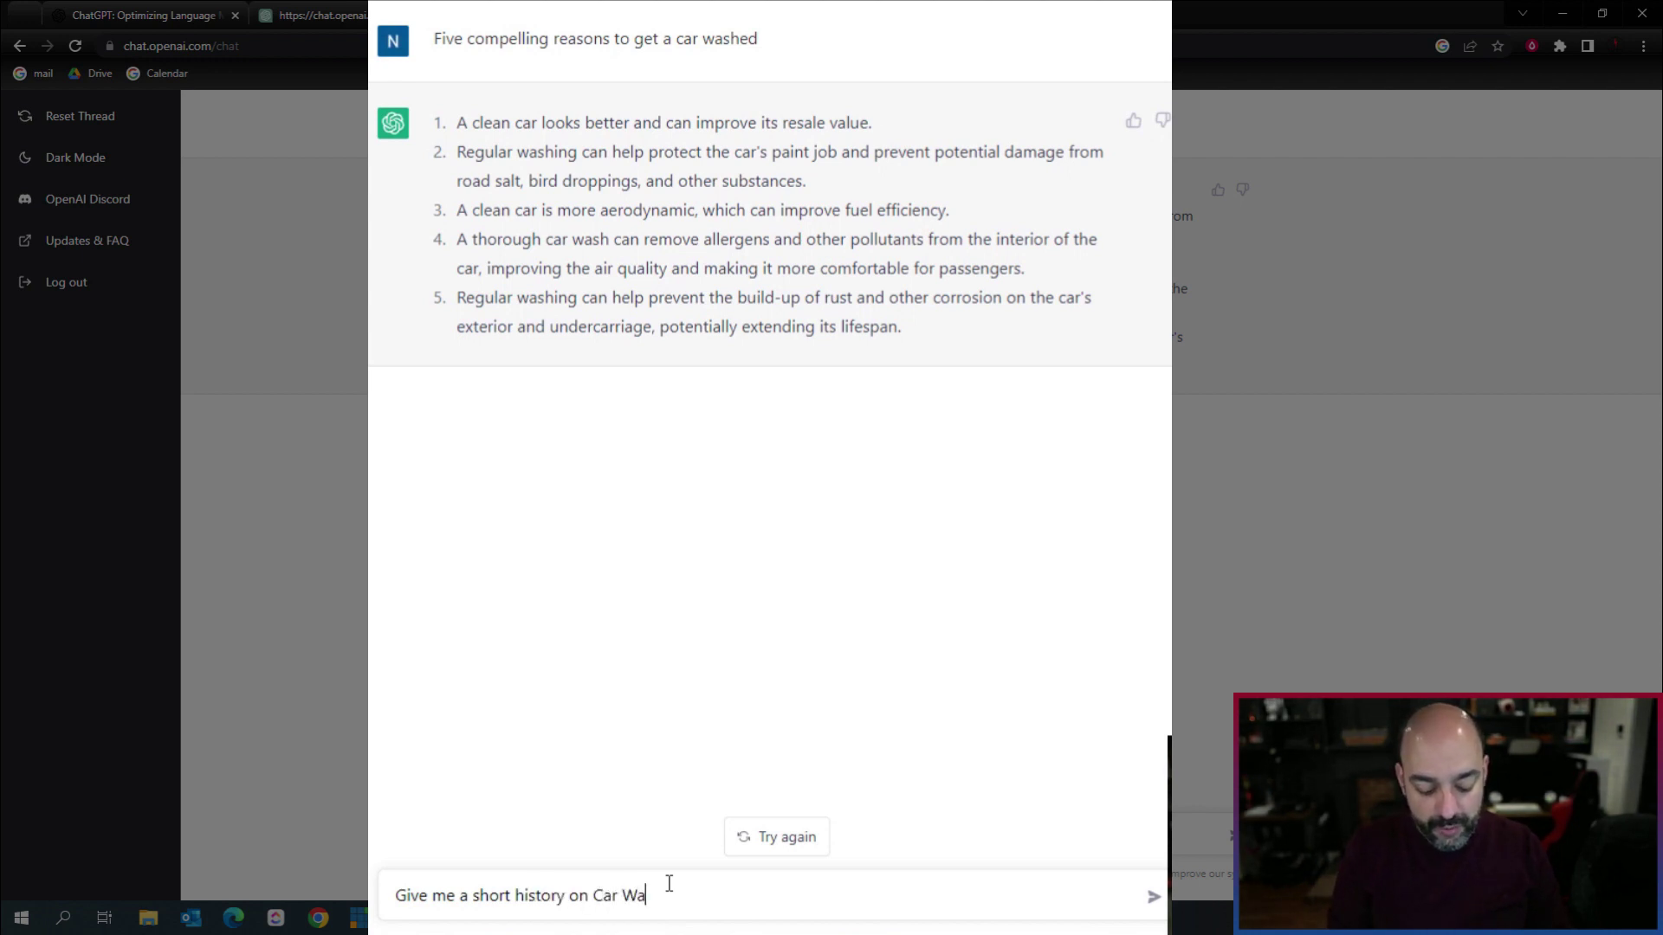
# Send the prompt 'Give me a short history on Car Washes'
pyautogui.press('Return')
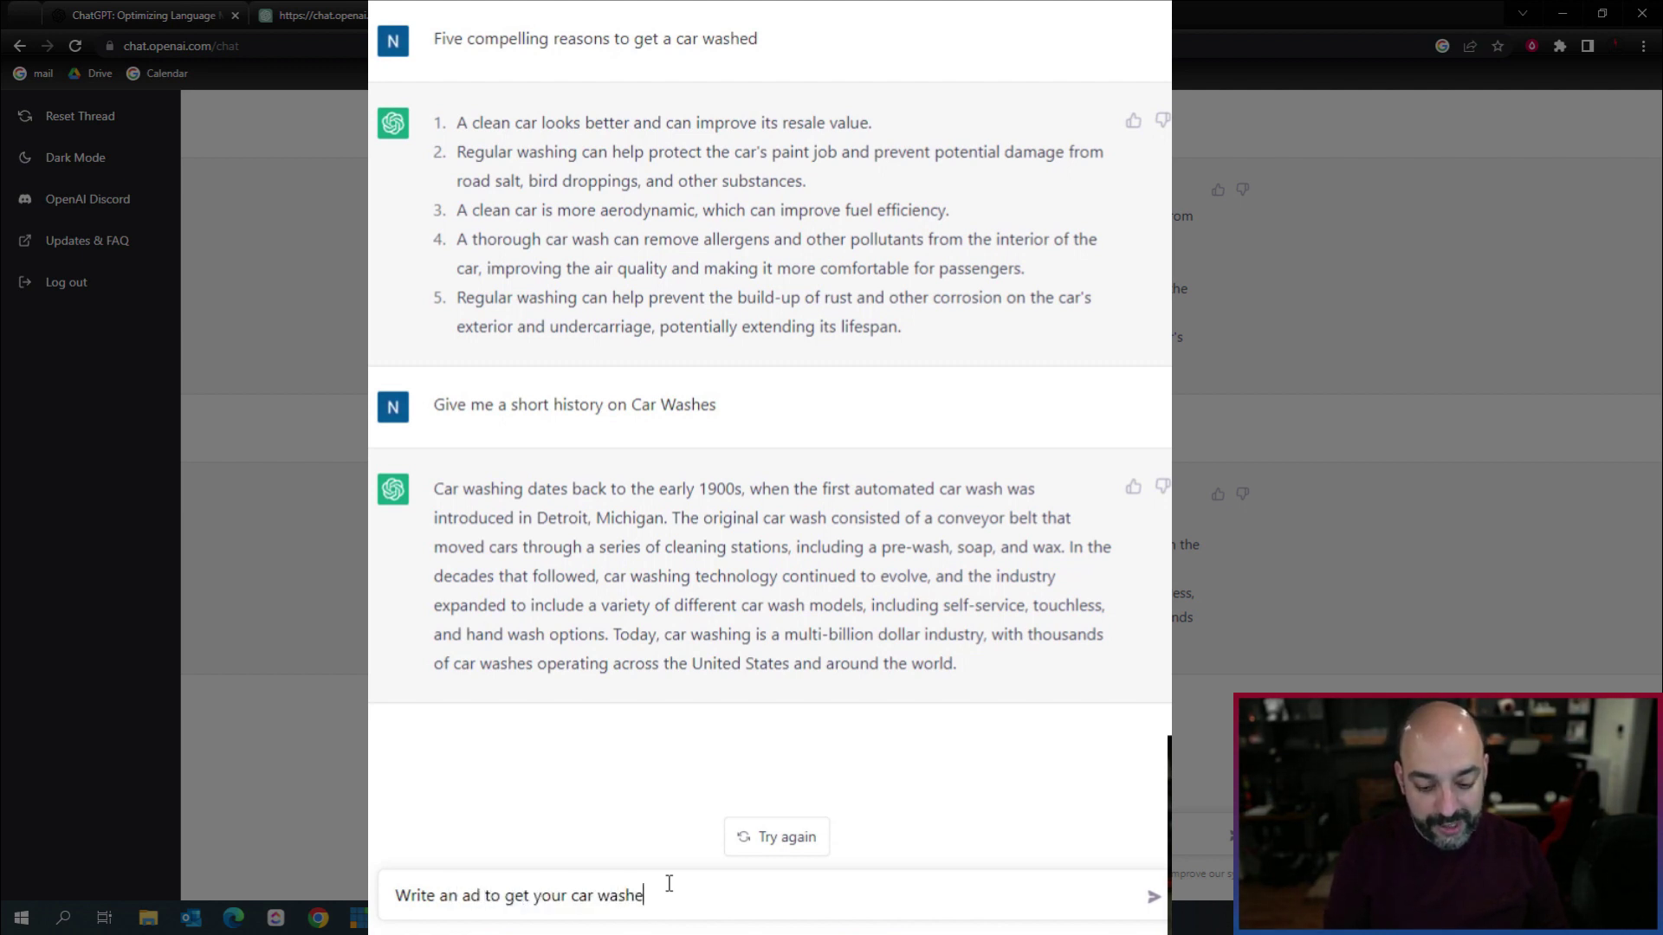
# Send the prompt 'Write an ad to get your car washed'
pyautogui.write('d')
pyautogui.press('Return')
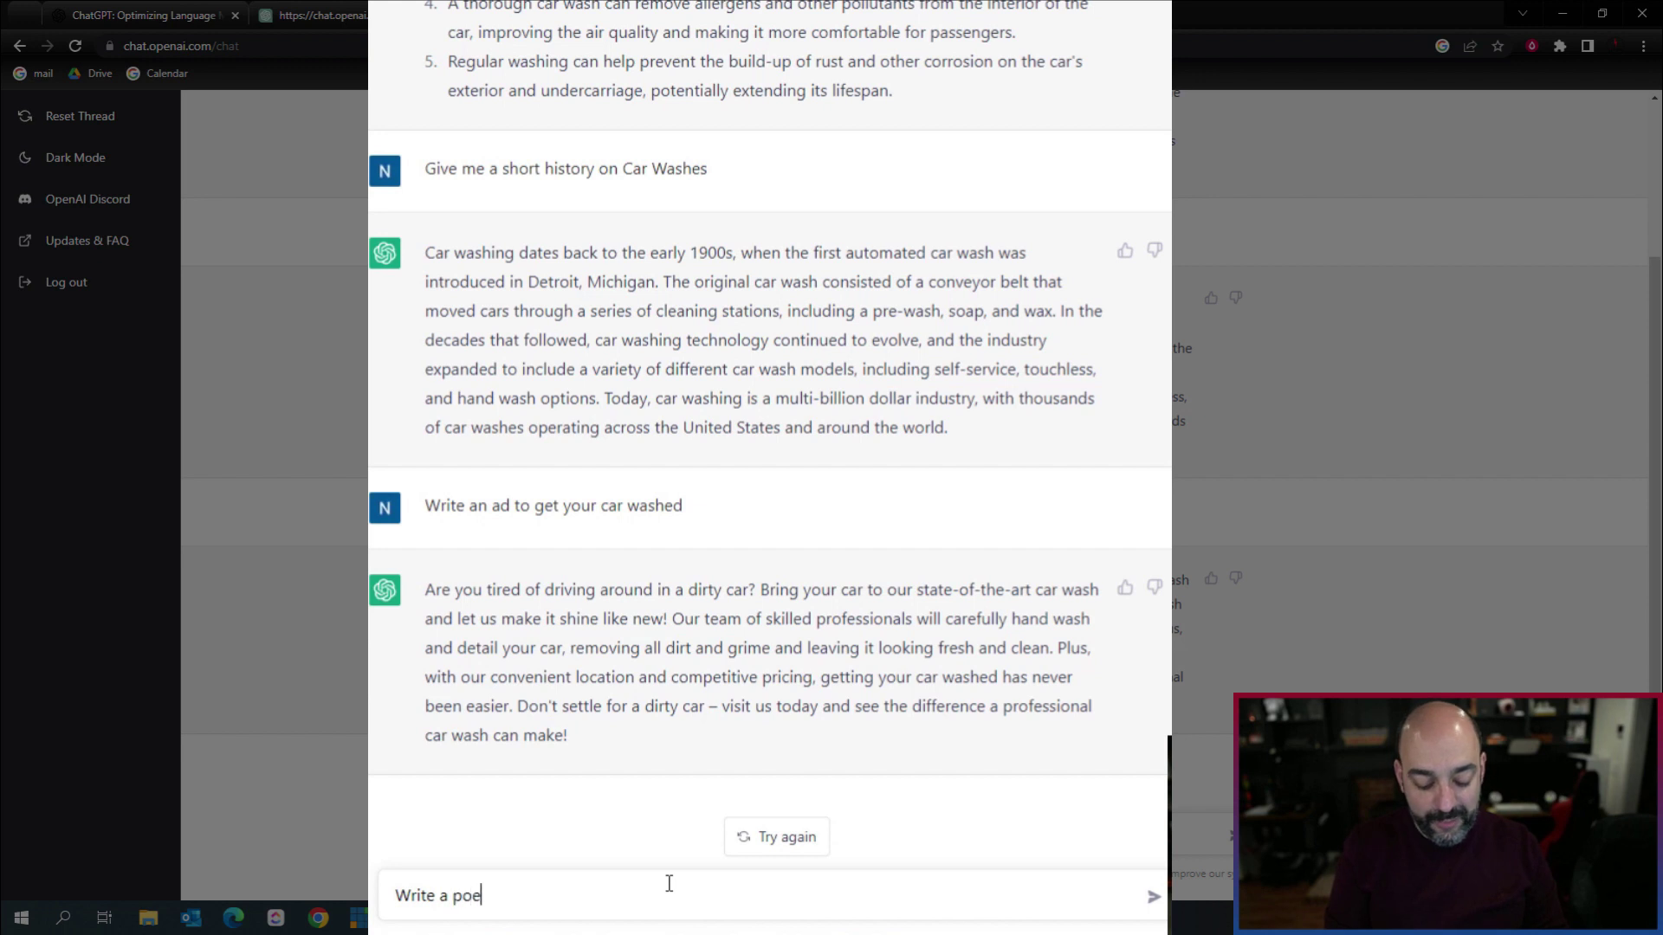
# Send 'Write a poem about a car wash' and scroll to show the full four-stanza poem
pyautogui.write('bout a')
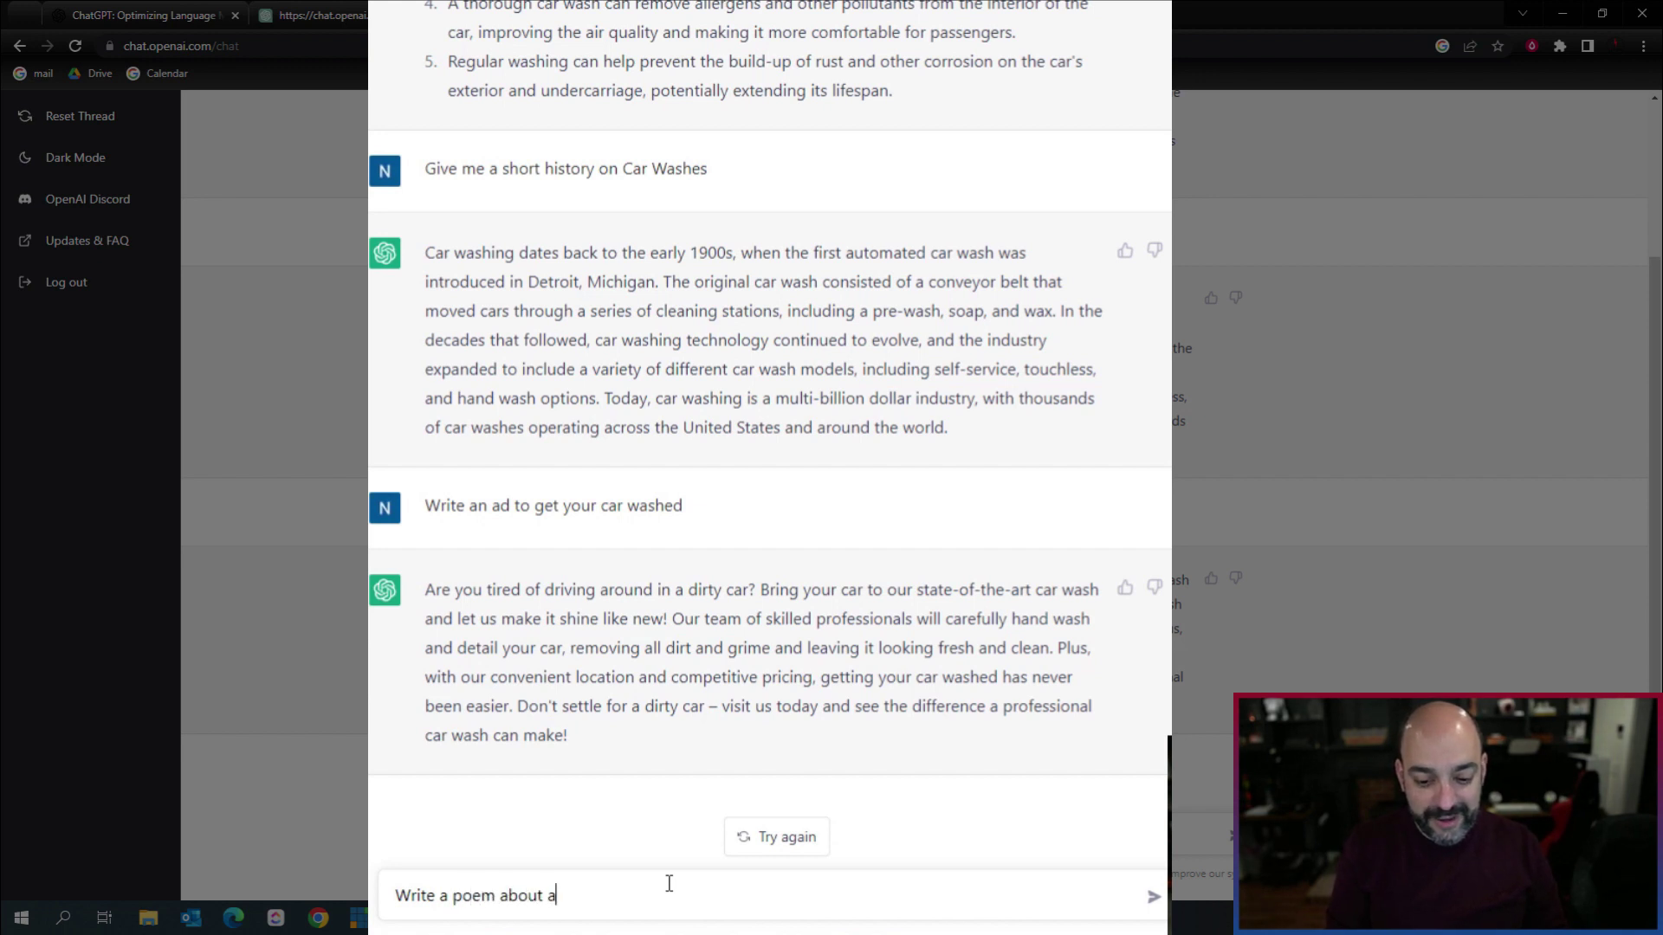
pyautogui.write('h')
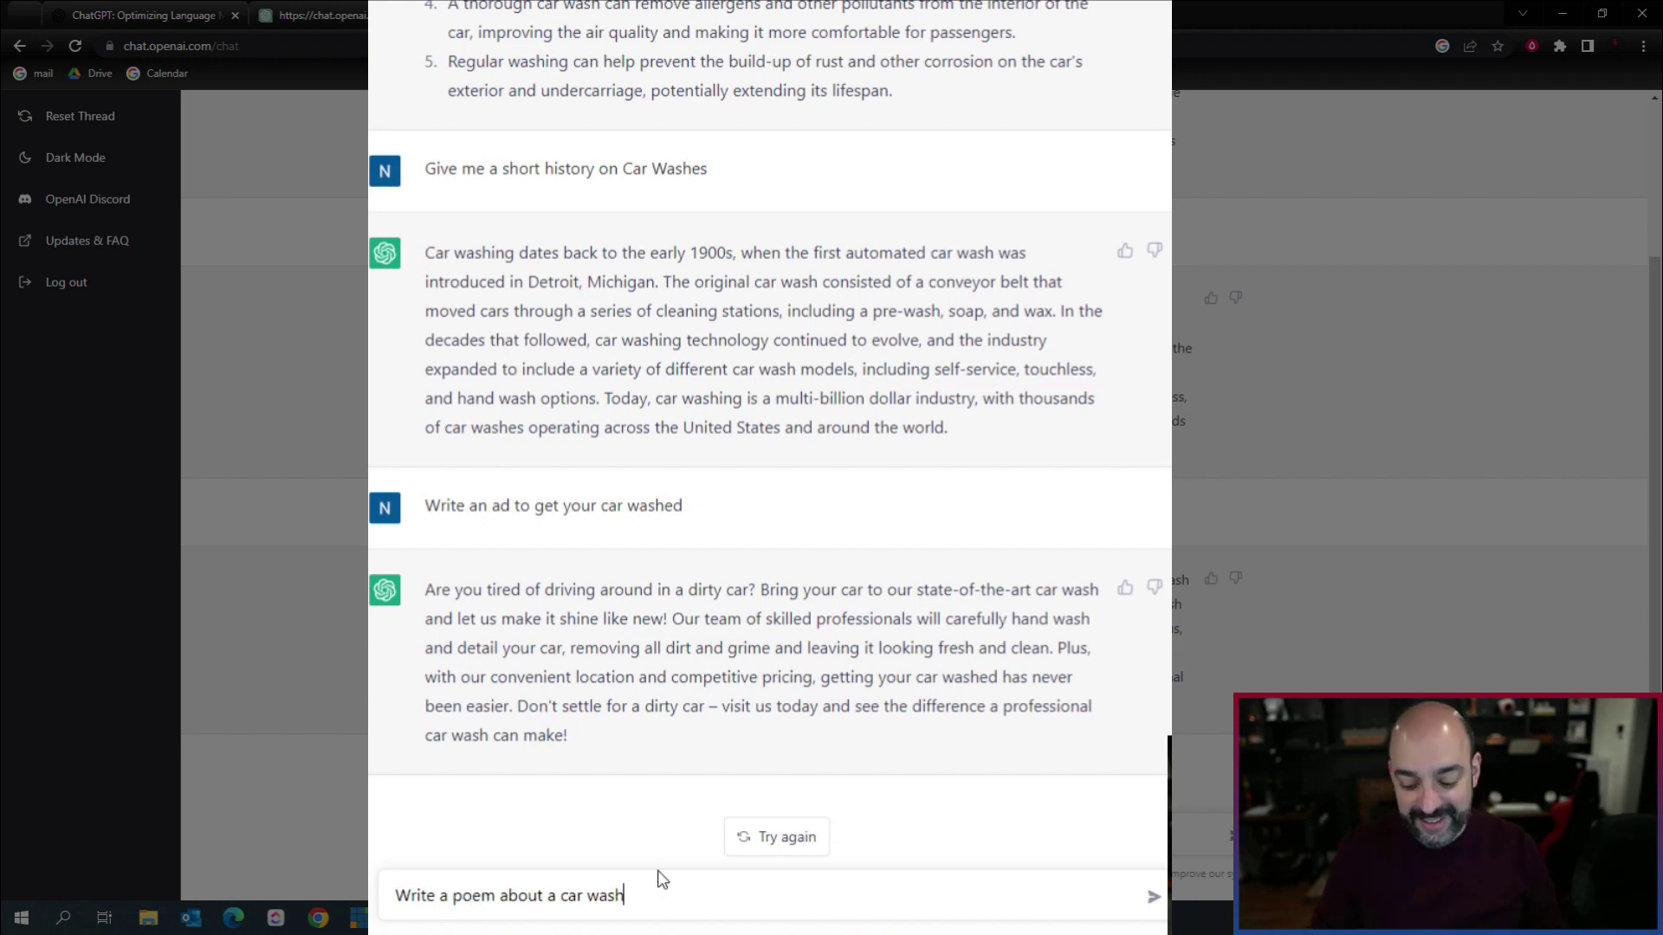
pyautogui.press('Return')
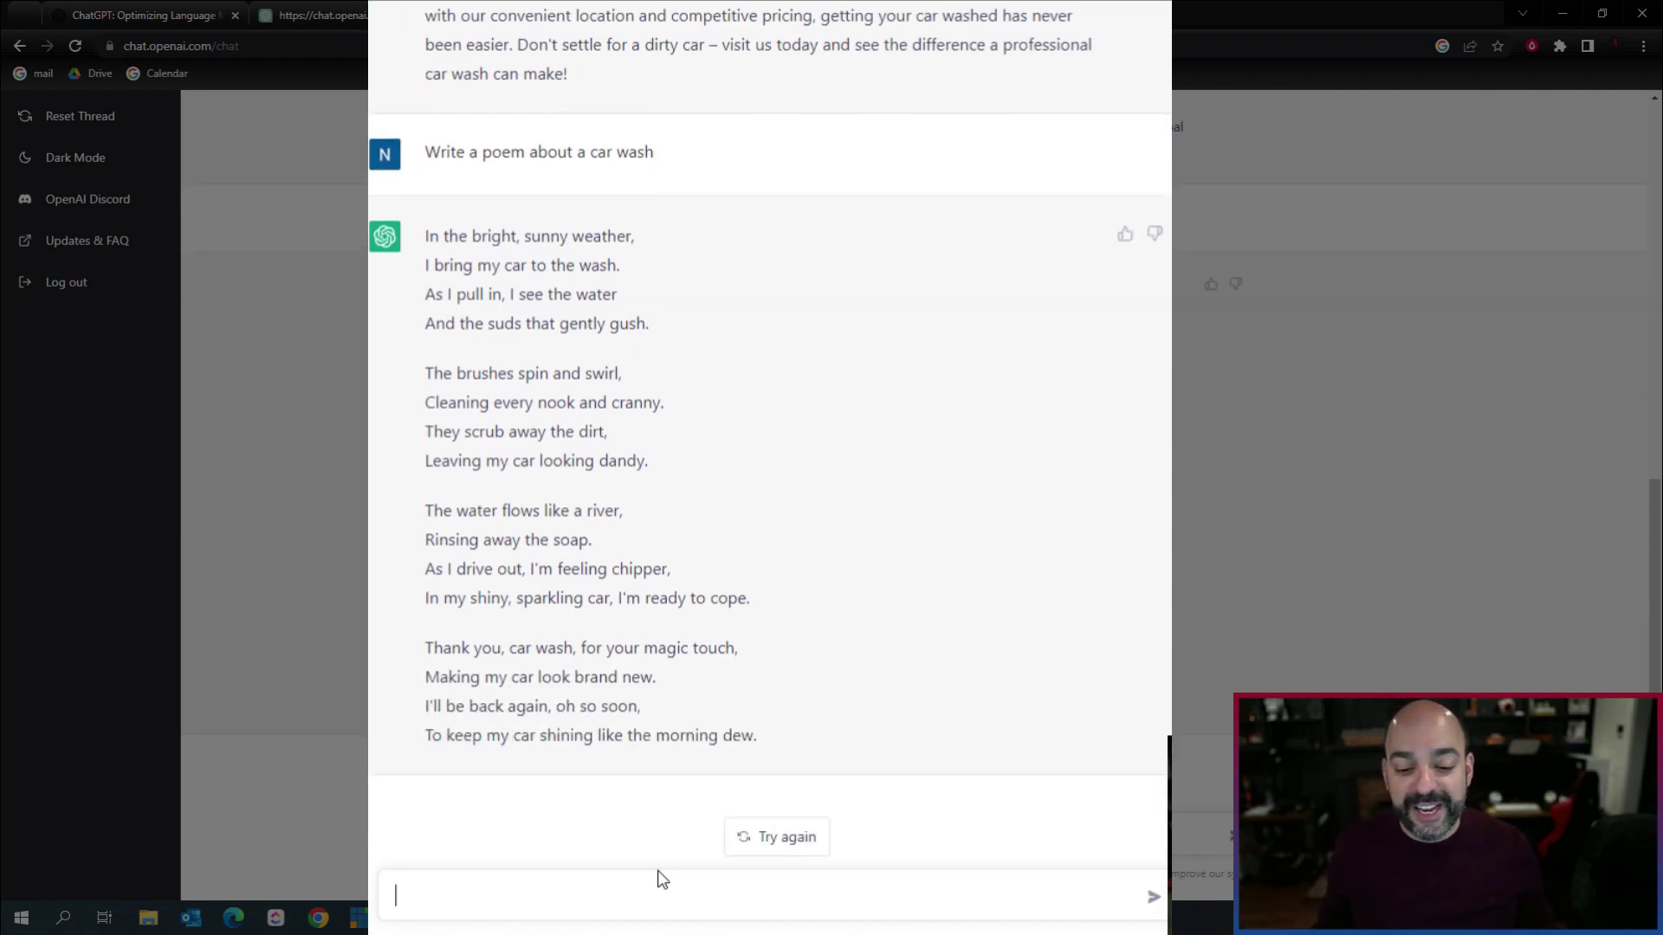
pyautogui.scroll(8, 918, 491)
pyautogui.scroll(1, 901, 502)
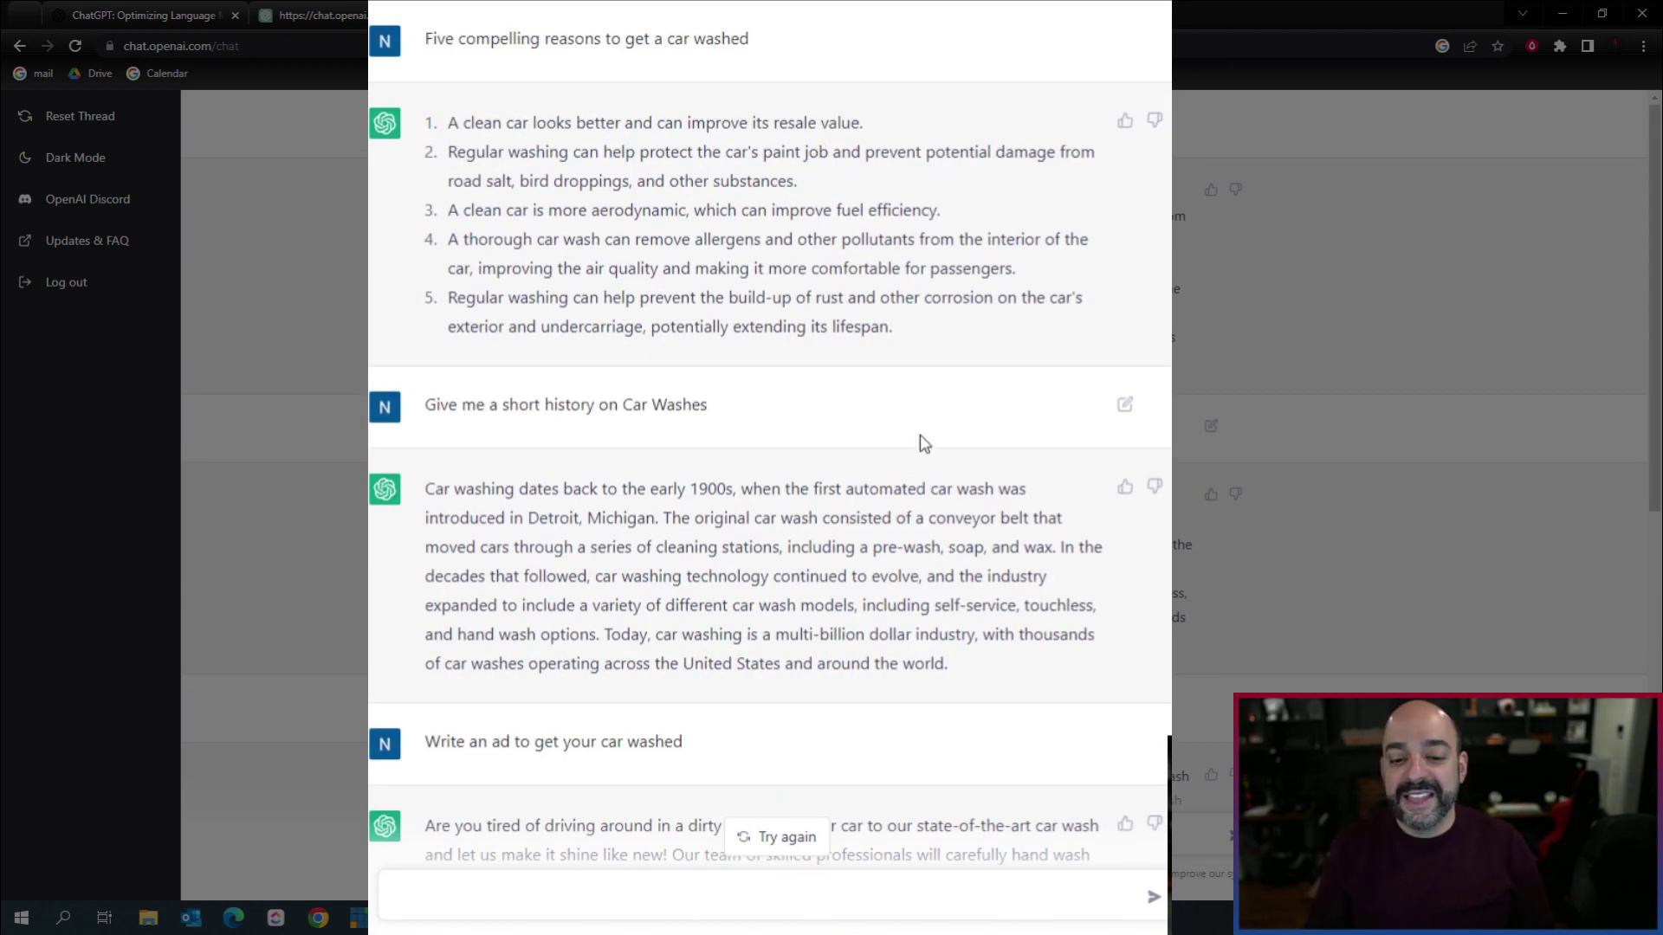
pyautogui.scroll(-2, 957, 407)
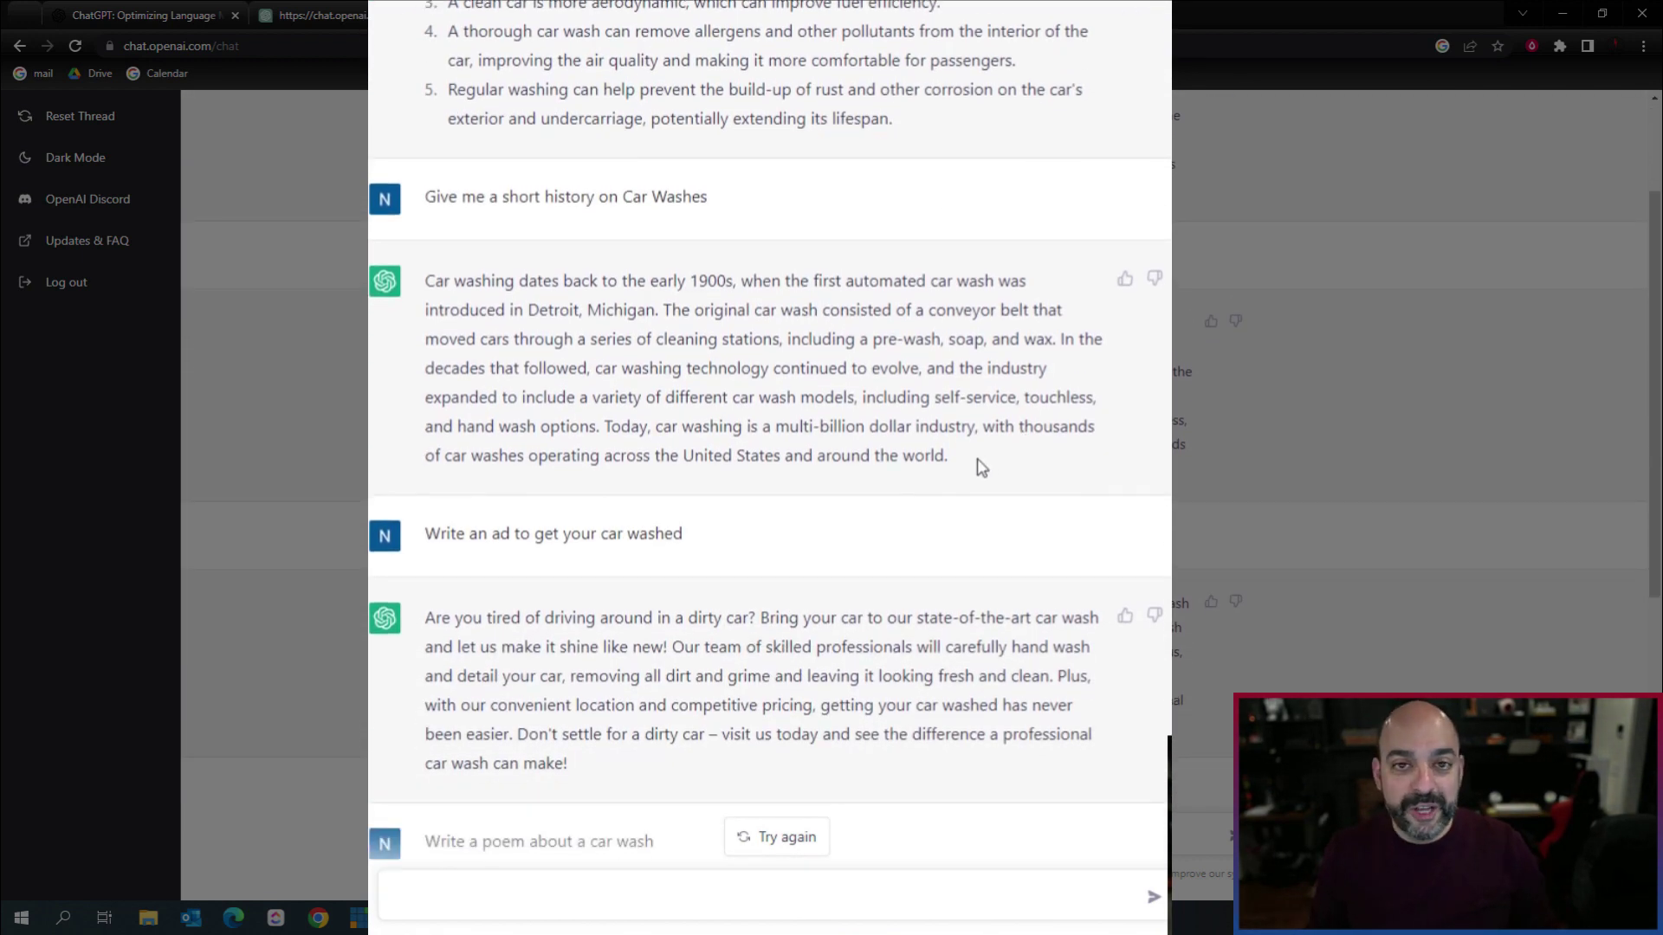
pyautogui.scroll(-2, 1040, 503)
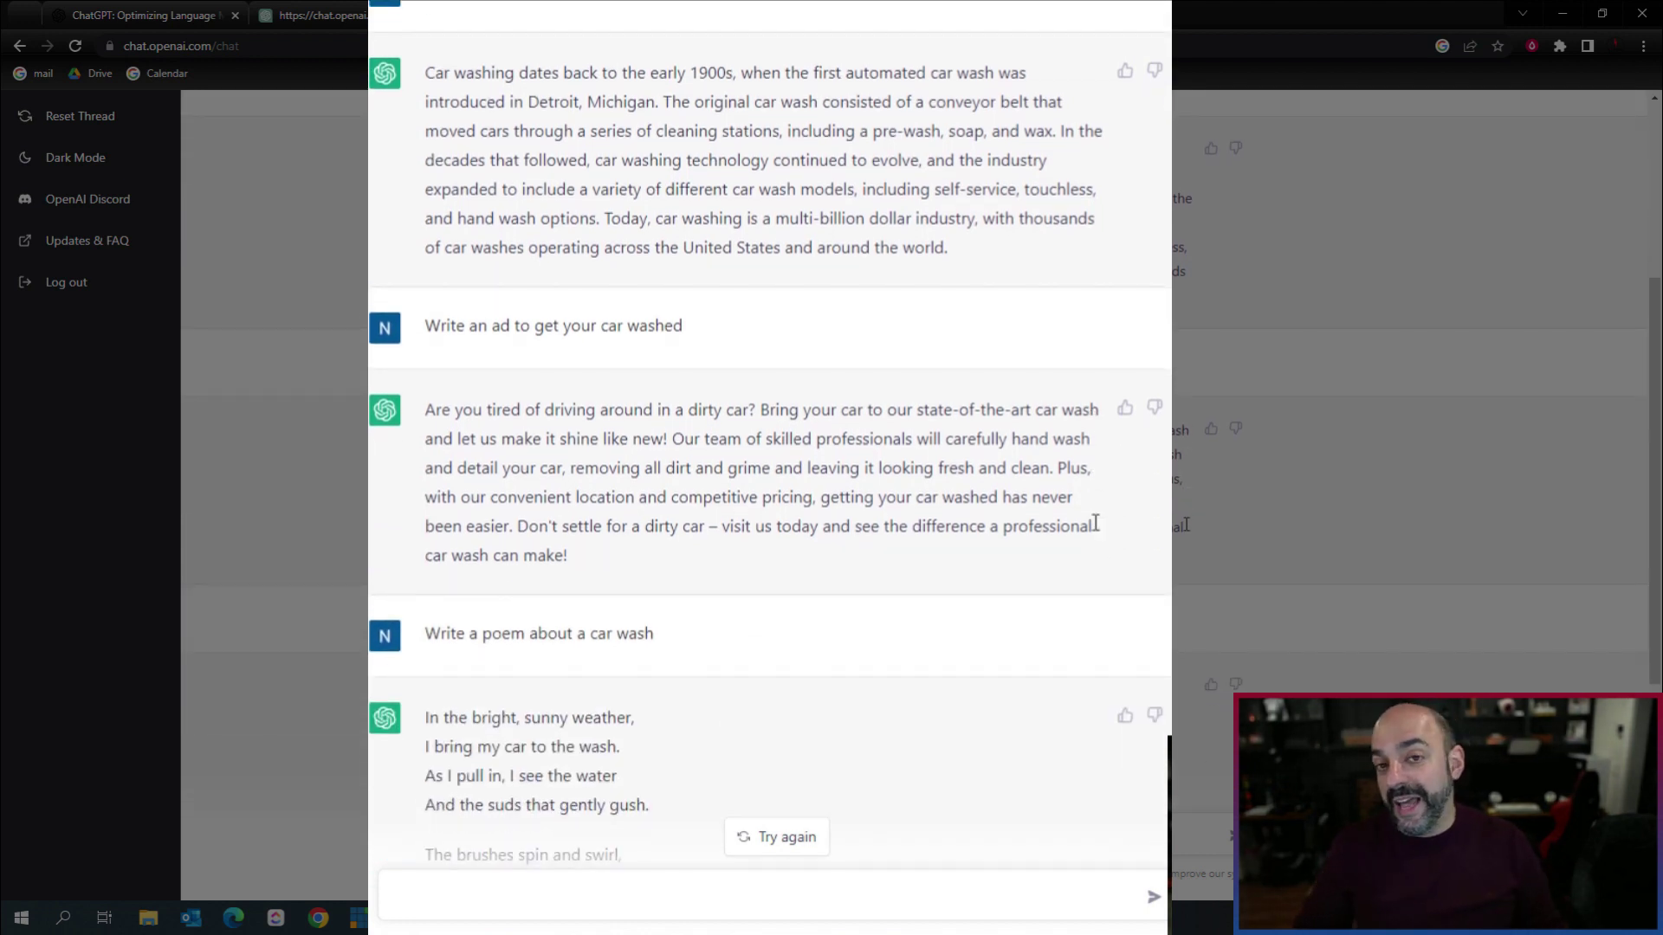
pyautogui.scroll(-3, 996, 502)
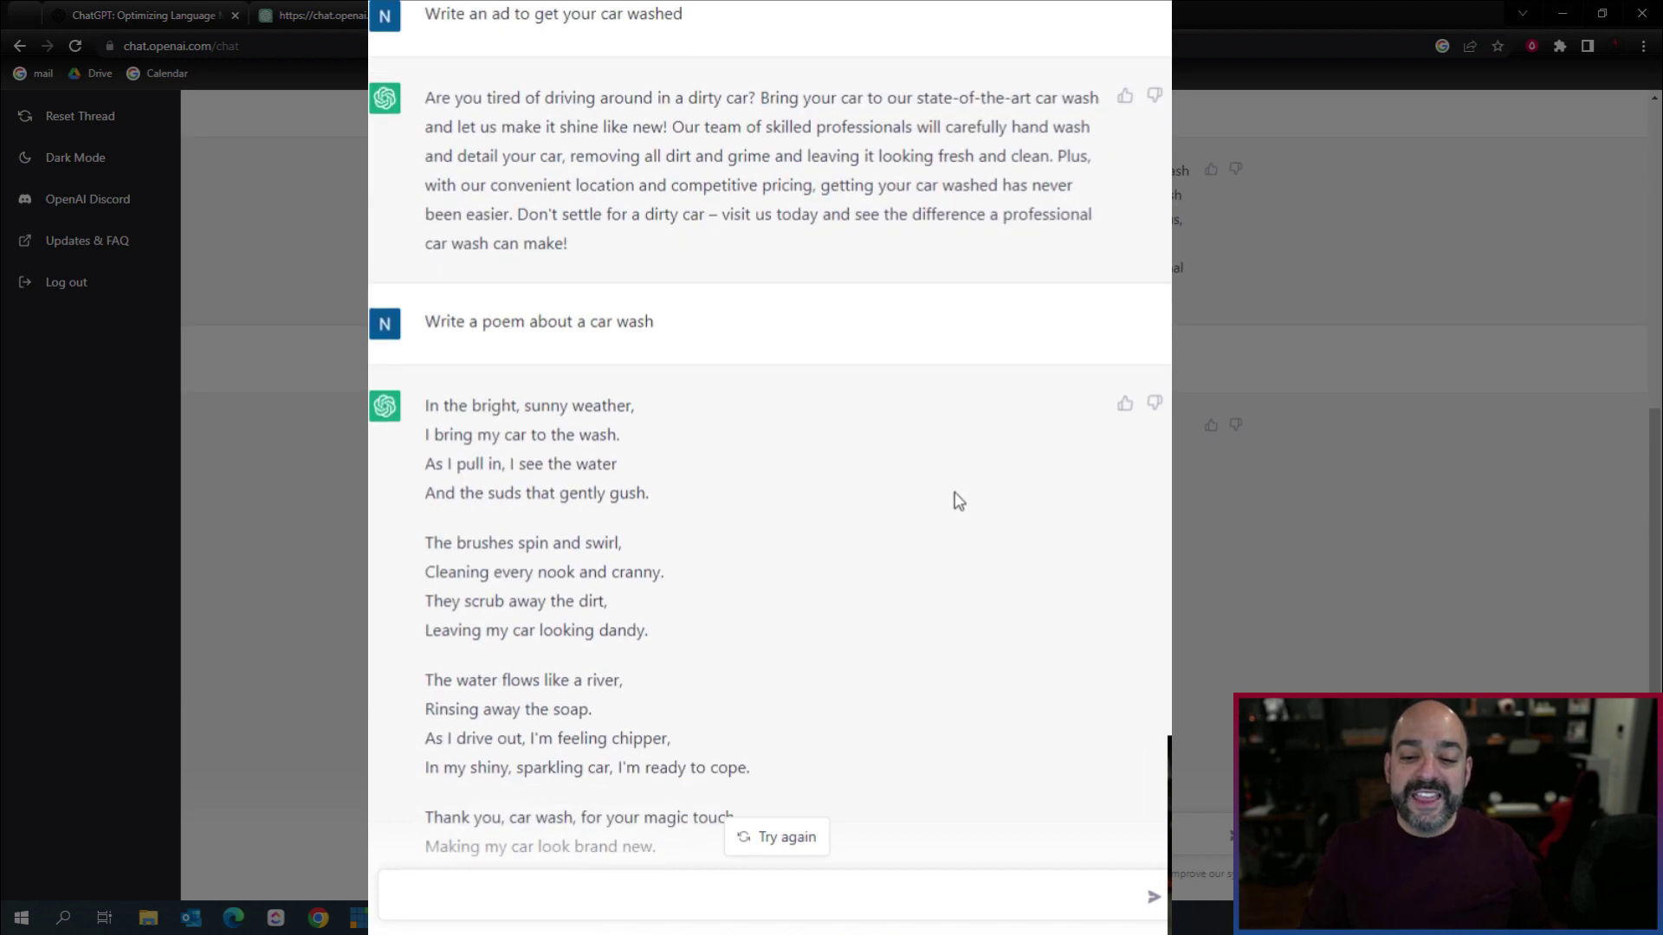
pyautogui.scroll(-2, 970, 528)
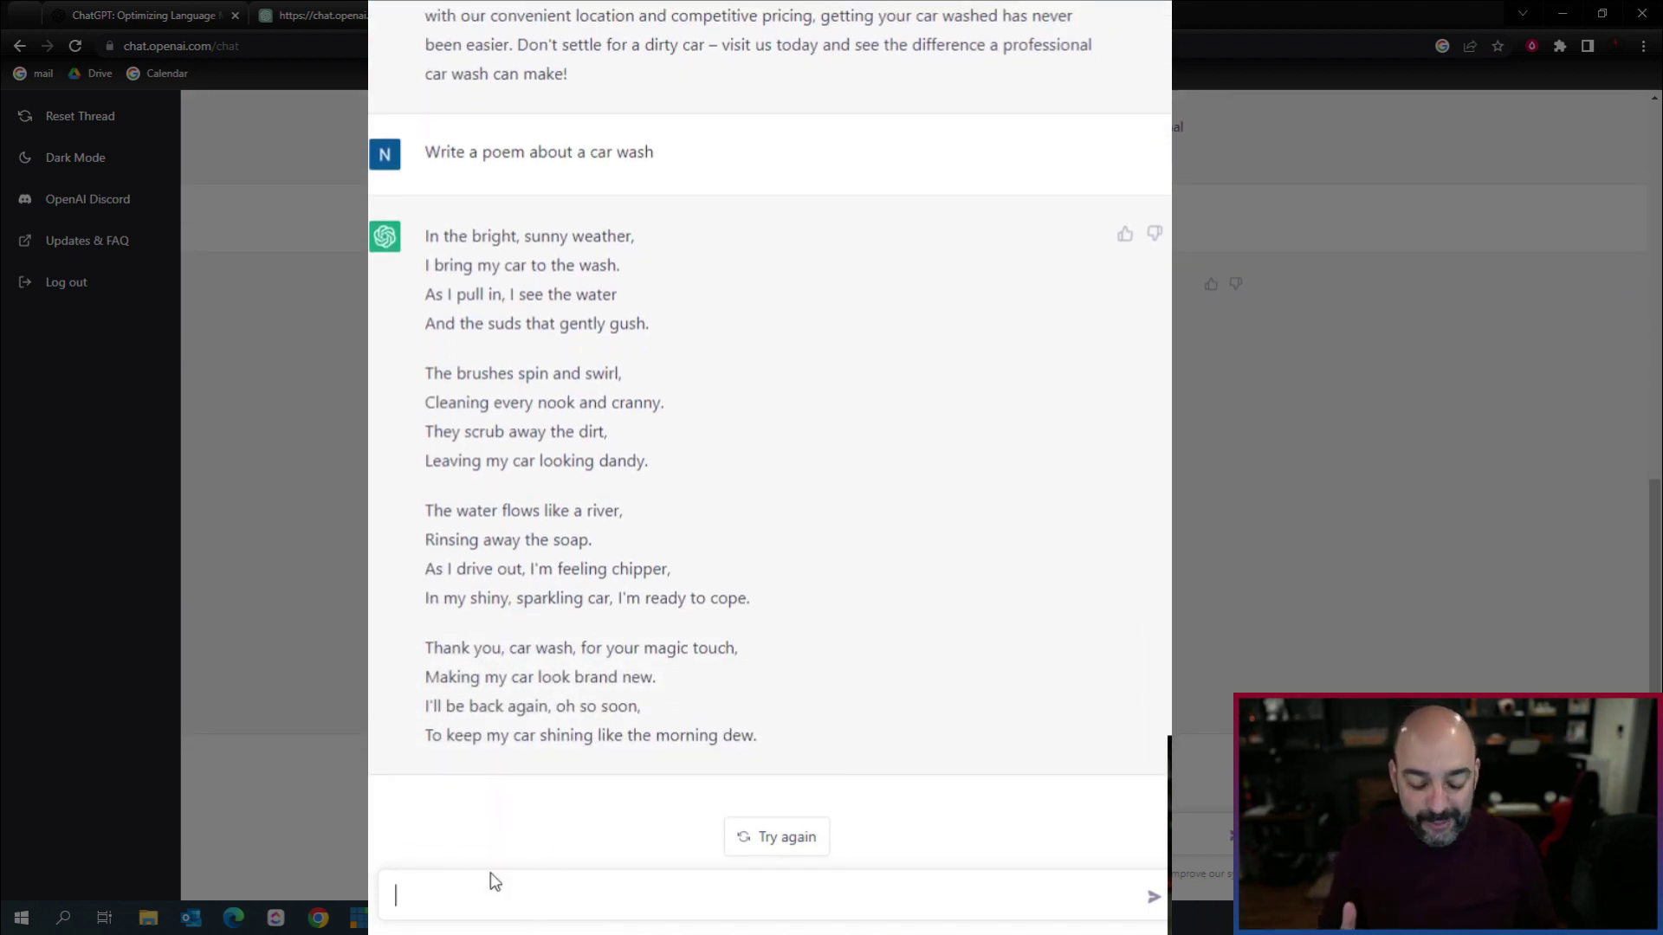
# Send the prompt 'Write a song about a car wash'
pyautogui.write('Write a song')
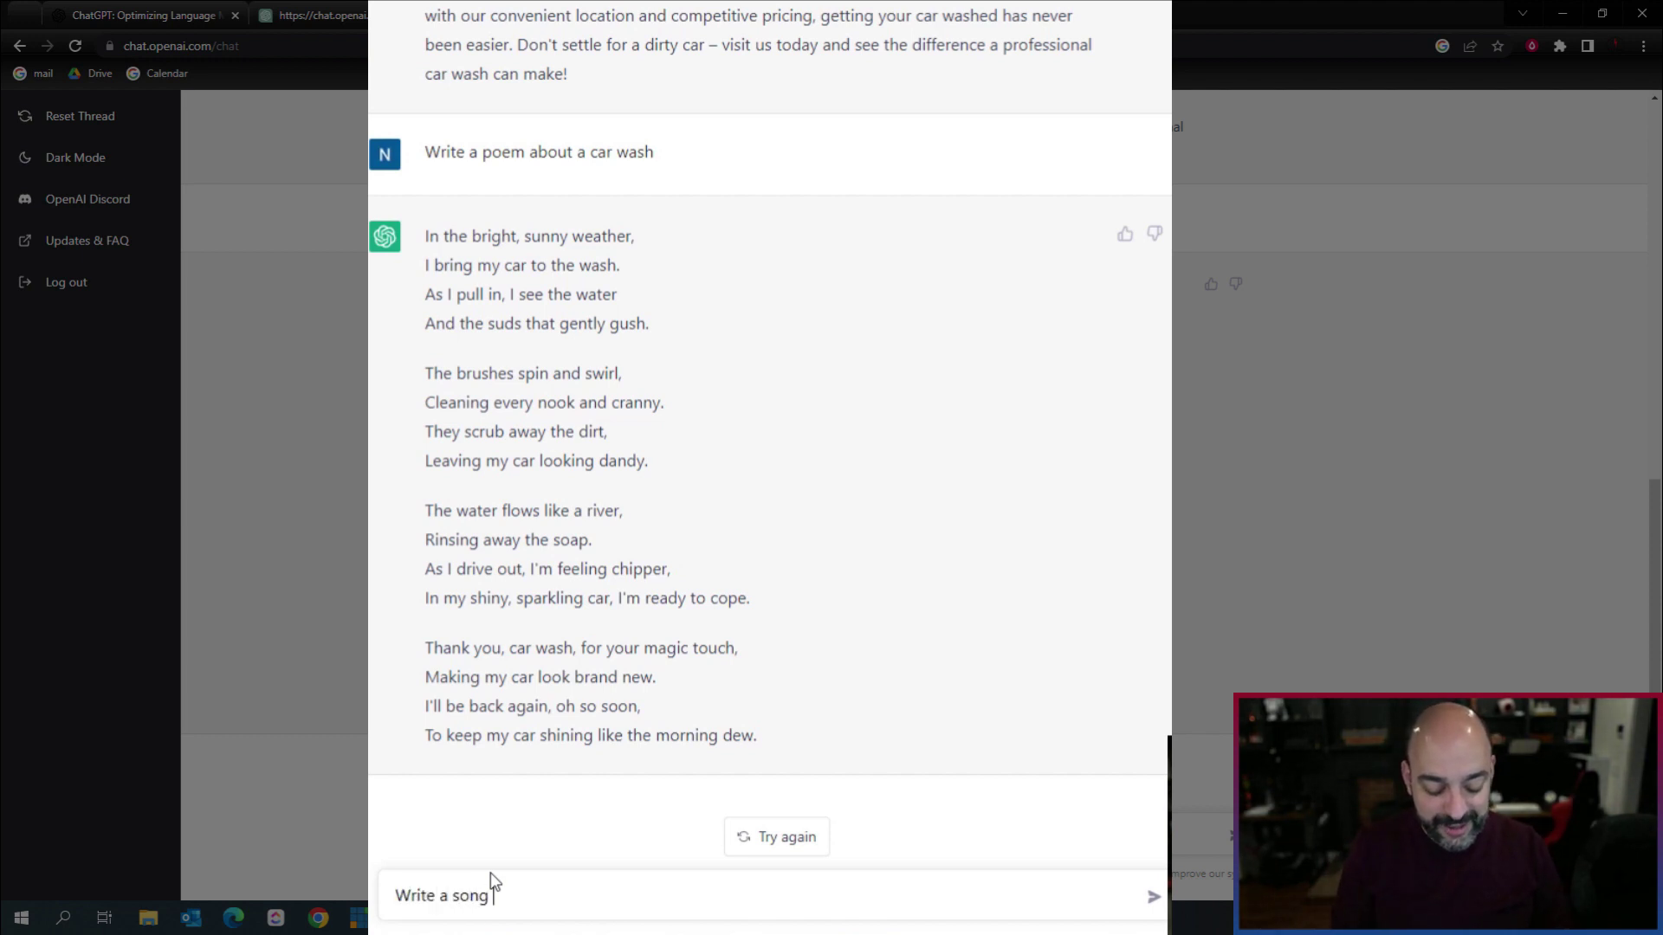
pyautogui.write(' about a car wash')
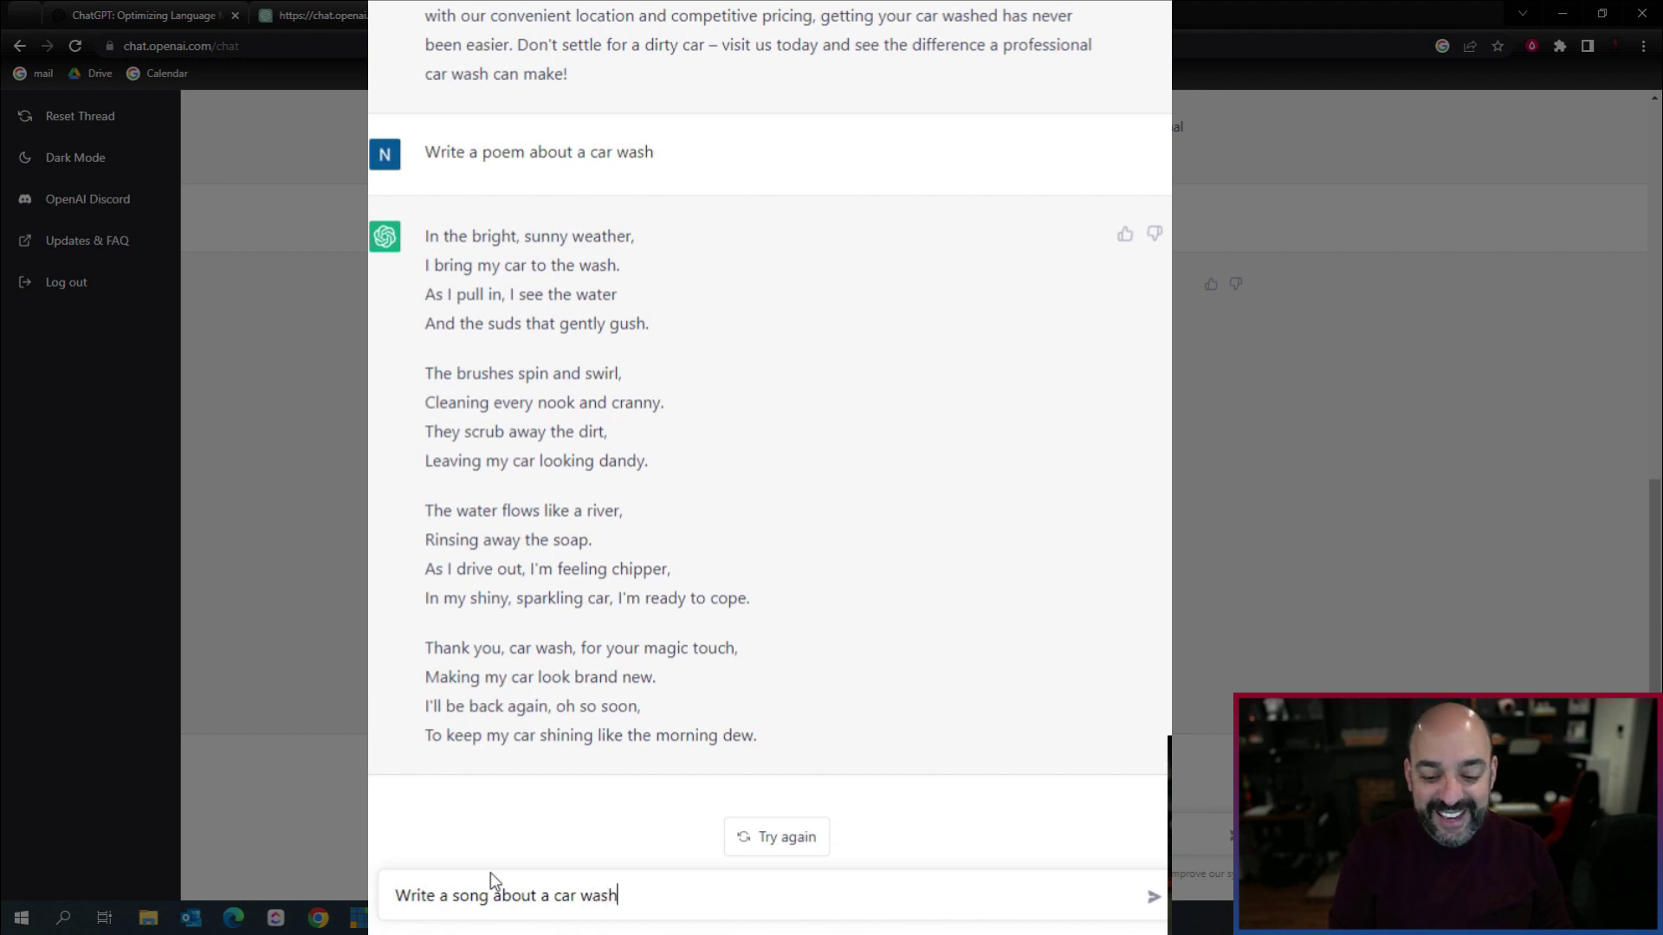
pyautogui.press('Return')
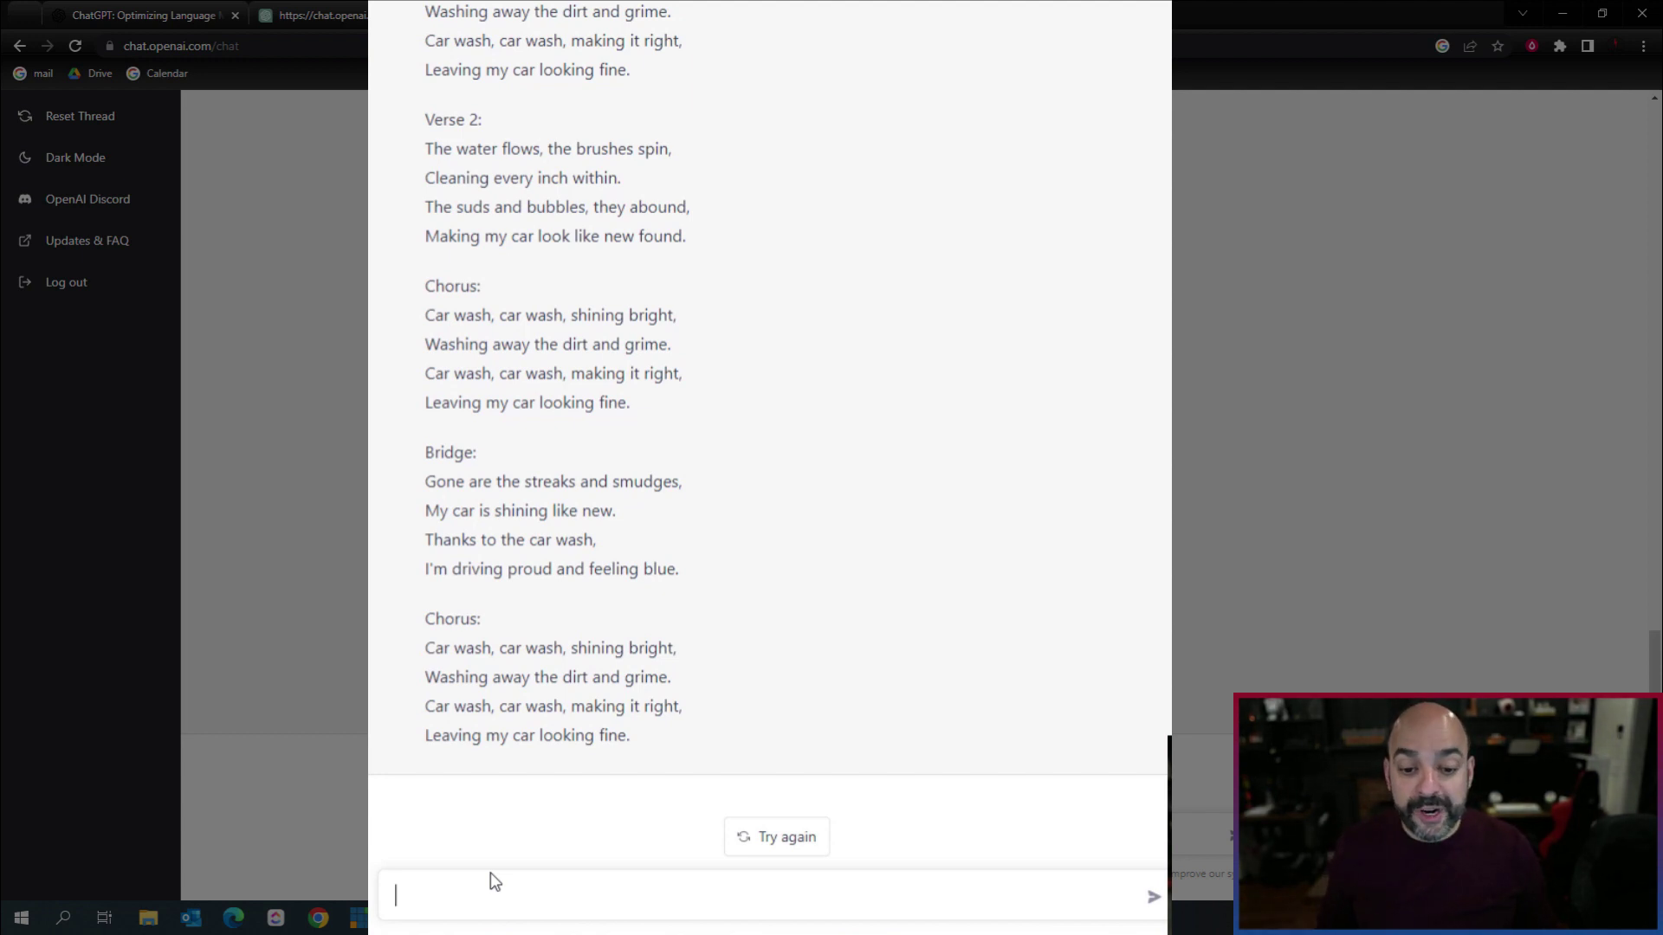
# Ask ChatGPT to 'Translate this into spanish:' with the copied car-wash ad pasted after it
pyautogui.write('Translate this into spanish:')
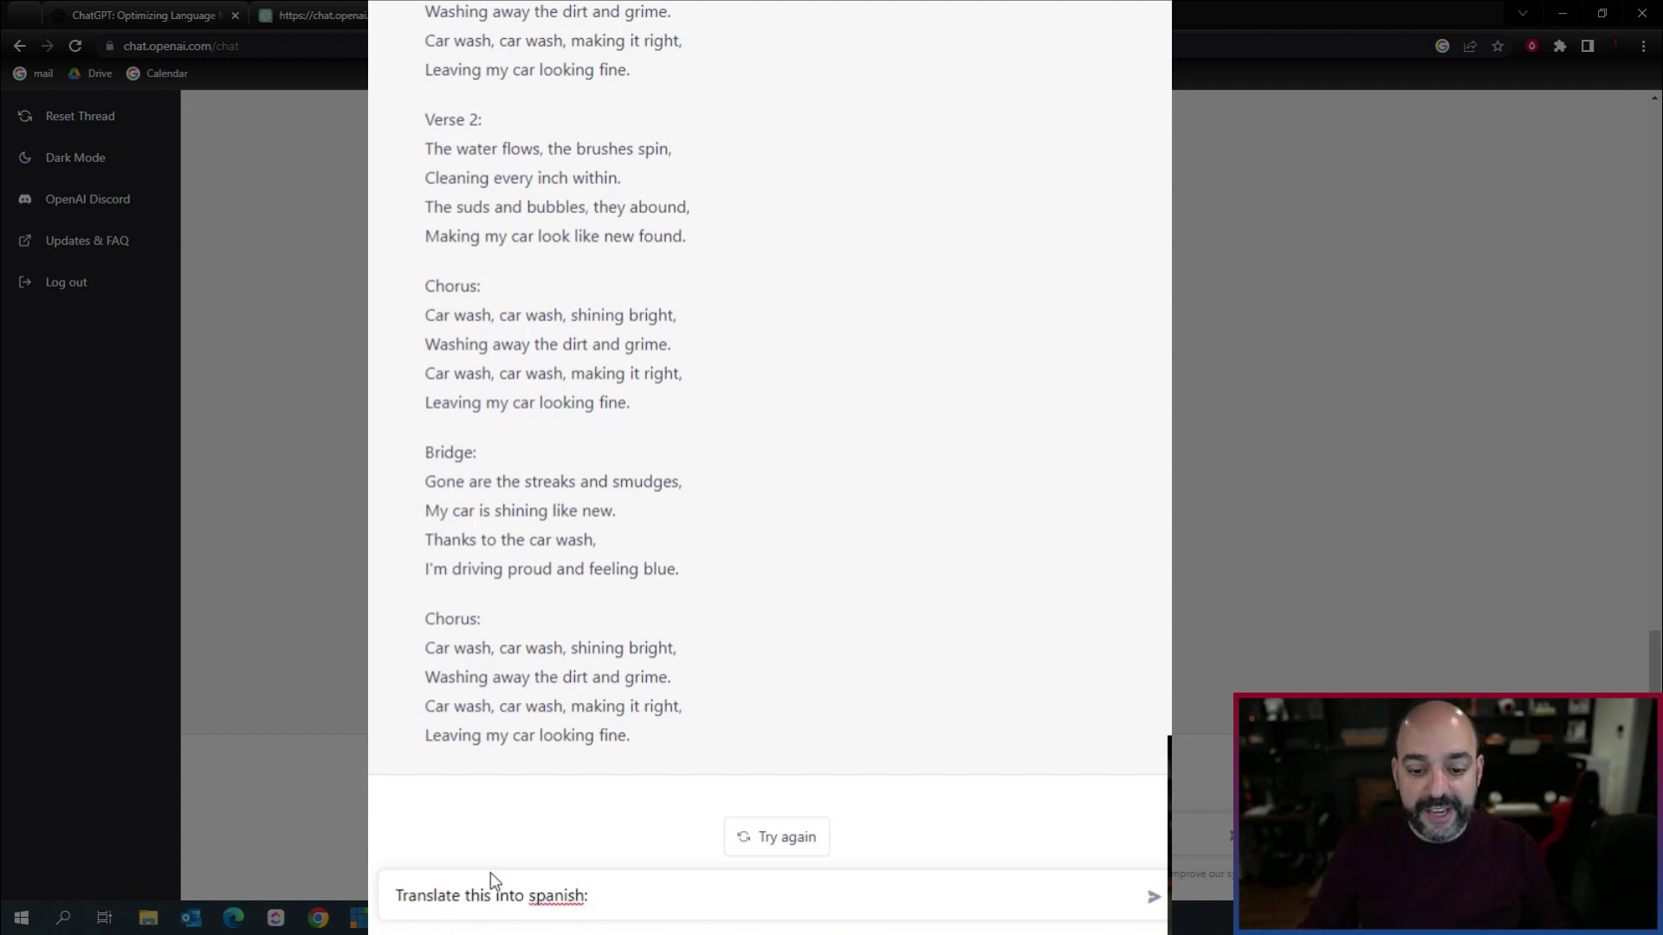
pyautogui.scroll(10, 905, 482)
pyautogui.moveTo(961, 459); pyautogui.dragTo(382, 299)
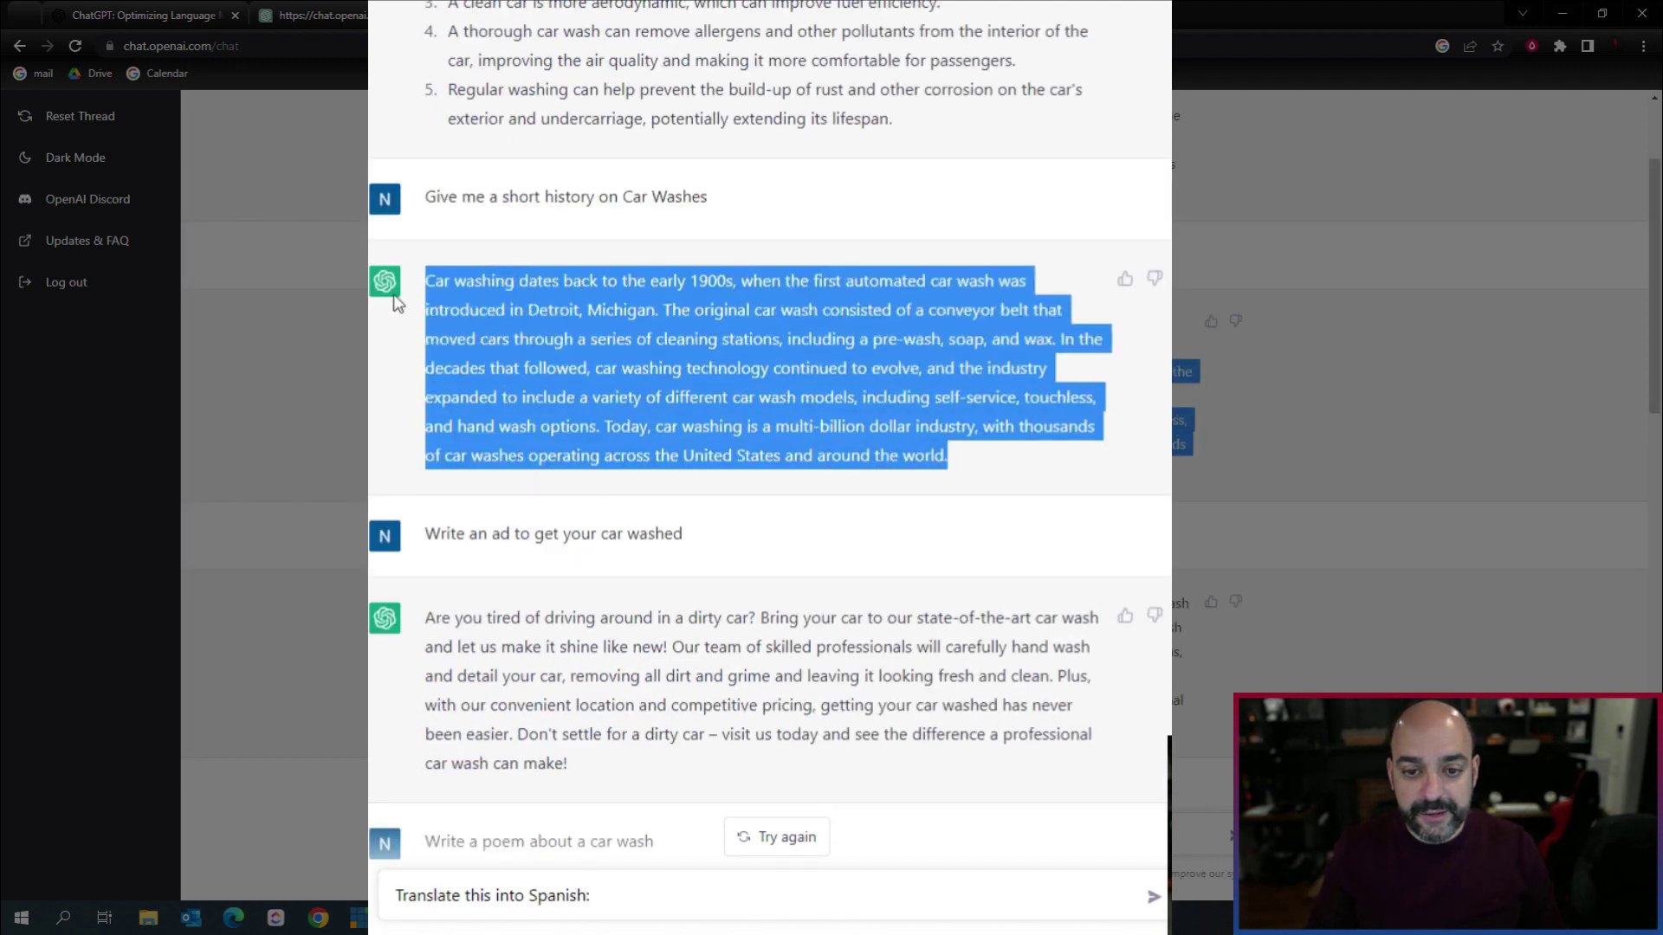
pyautogui.moveTo(597, 773); pyautogui.dragTo(399, 617)
pyautogui.hotkey('ctrl', 'c')
pyautogui.scroll(-10, 693, 805)
pyautogui.hotkey('ctrl', 'v')
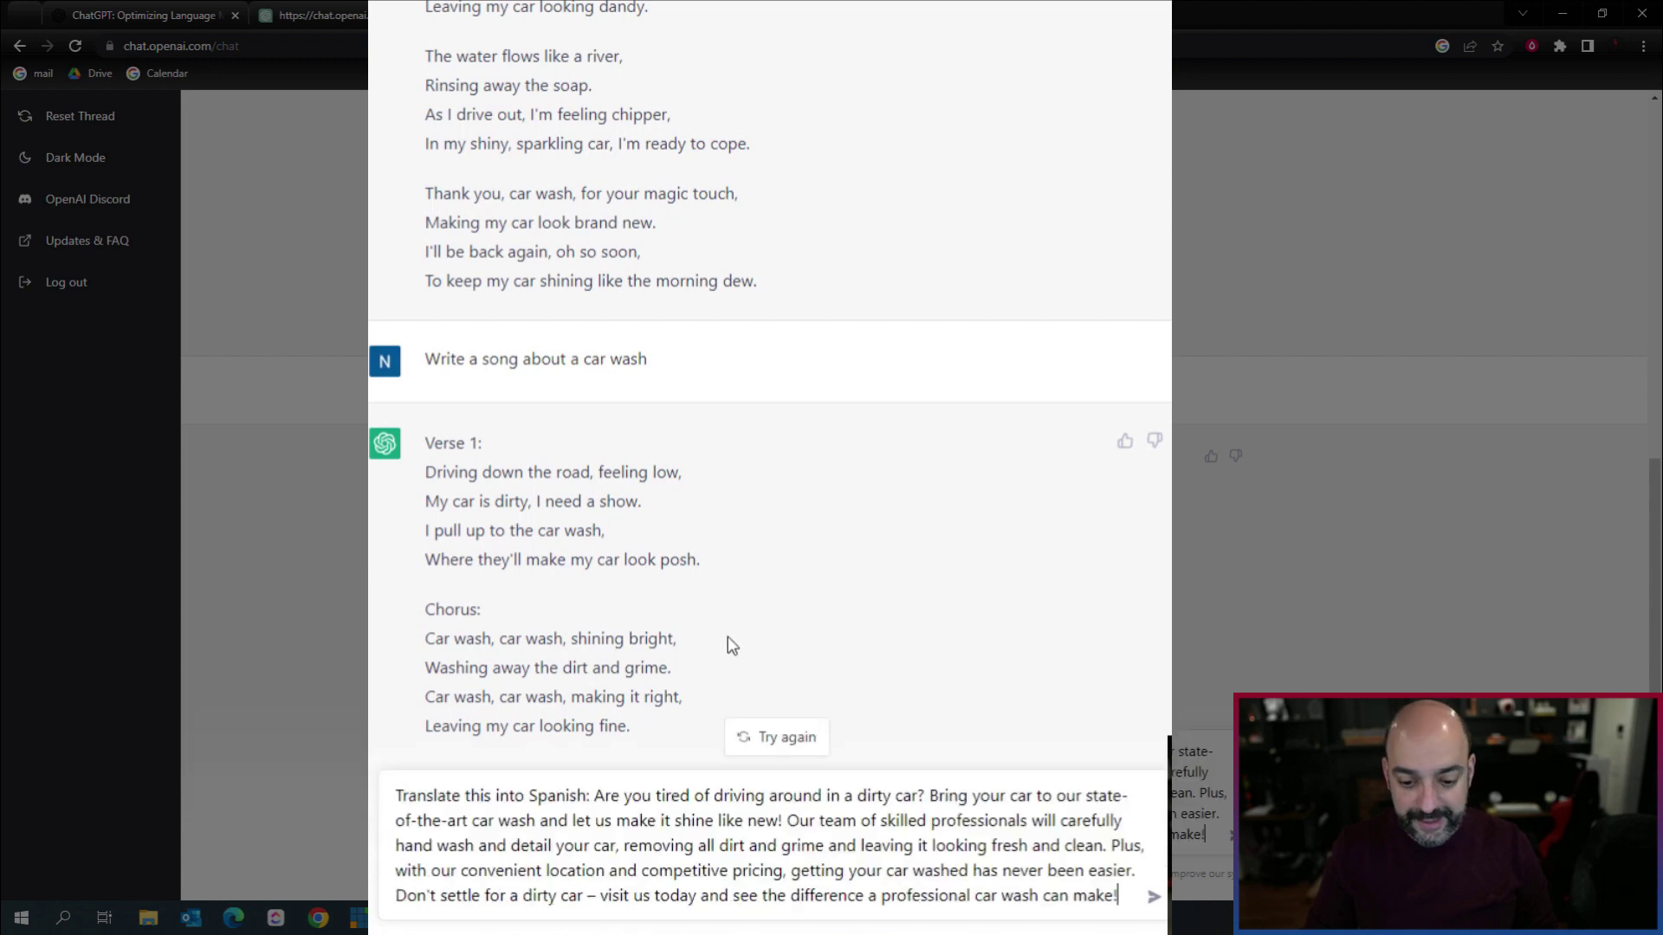
pyautogui.press('Return')
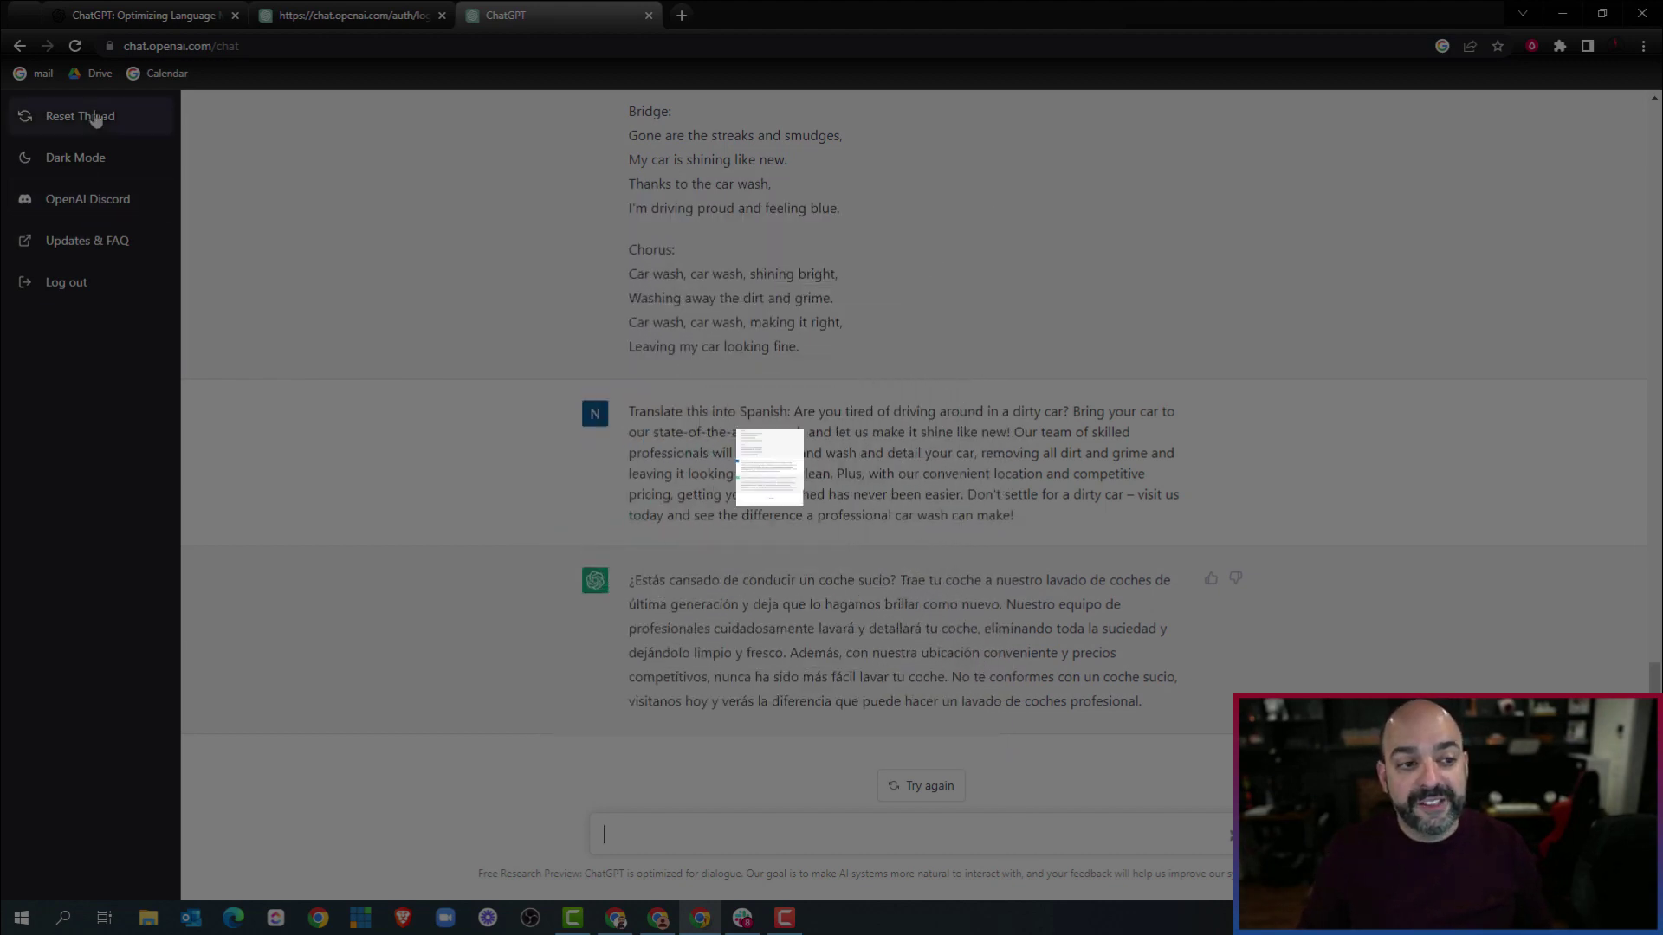
# Reset the car-wash thread to an empty chat and open the Updates & FAQ help pages
pyautogui.click(79, 116)
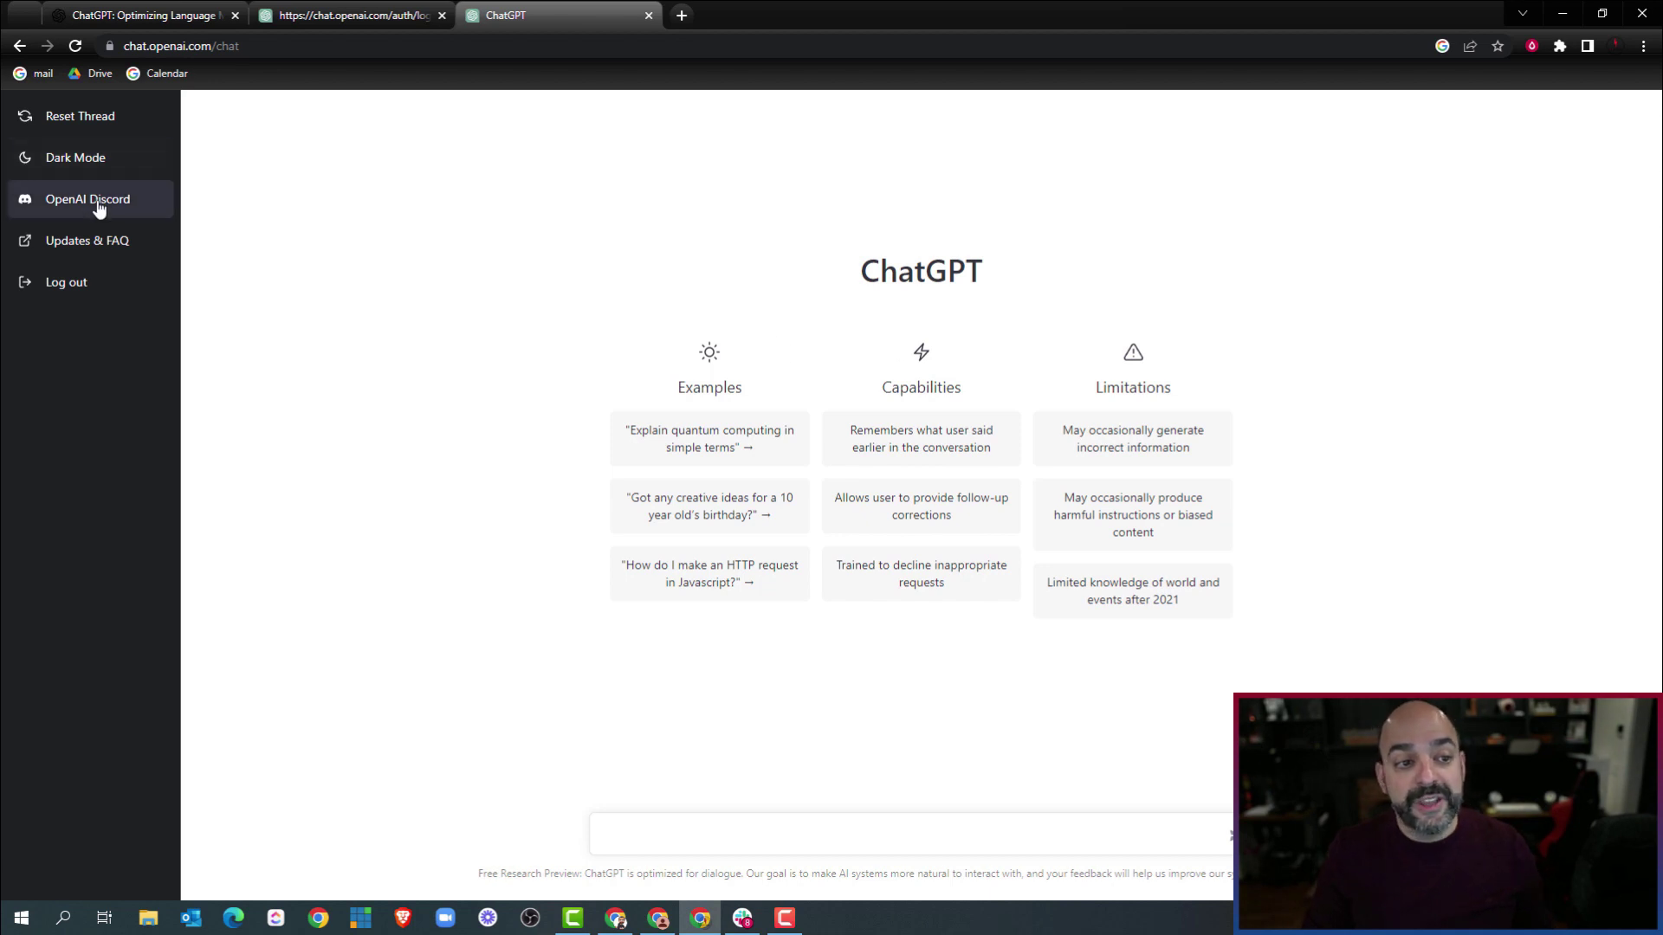
pyautogui.click(146, 241)
# Open the ChatGPT FAQ card, scroll through its questions, then switch back to the ChatGPT tab
pyautogui.click(593, 528)
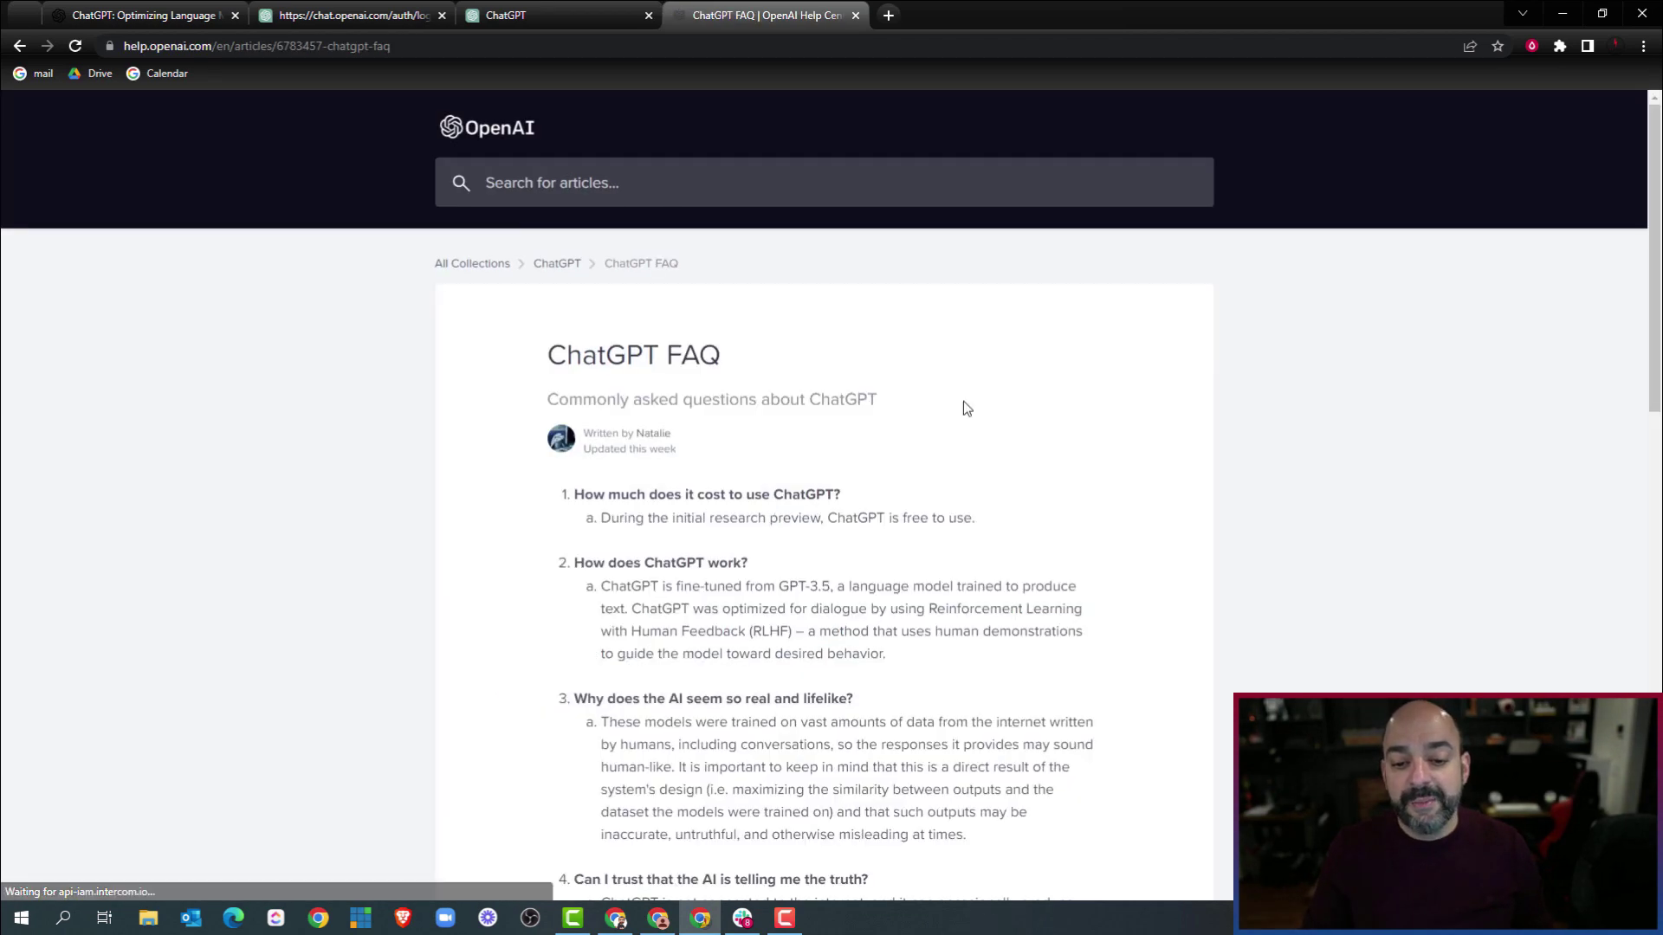
pyautogui.scroll(-5, 1074, 349)
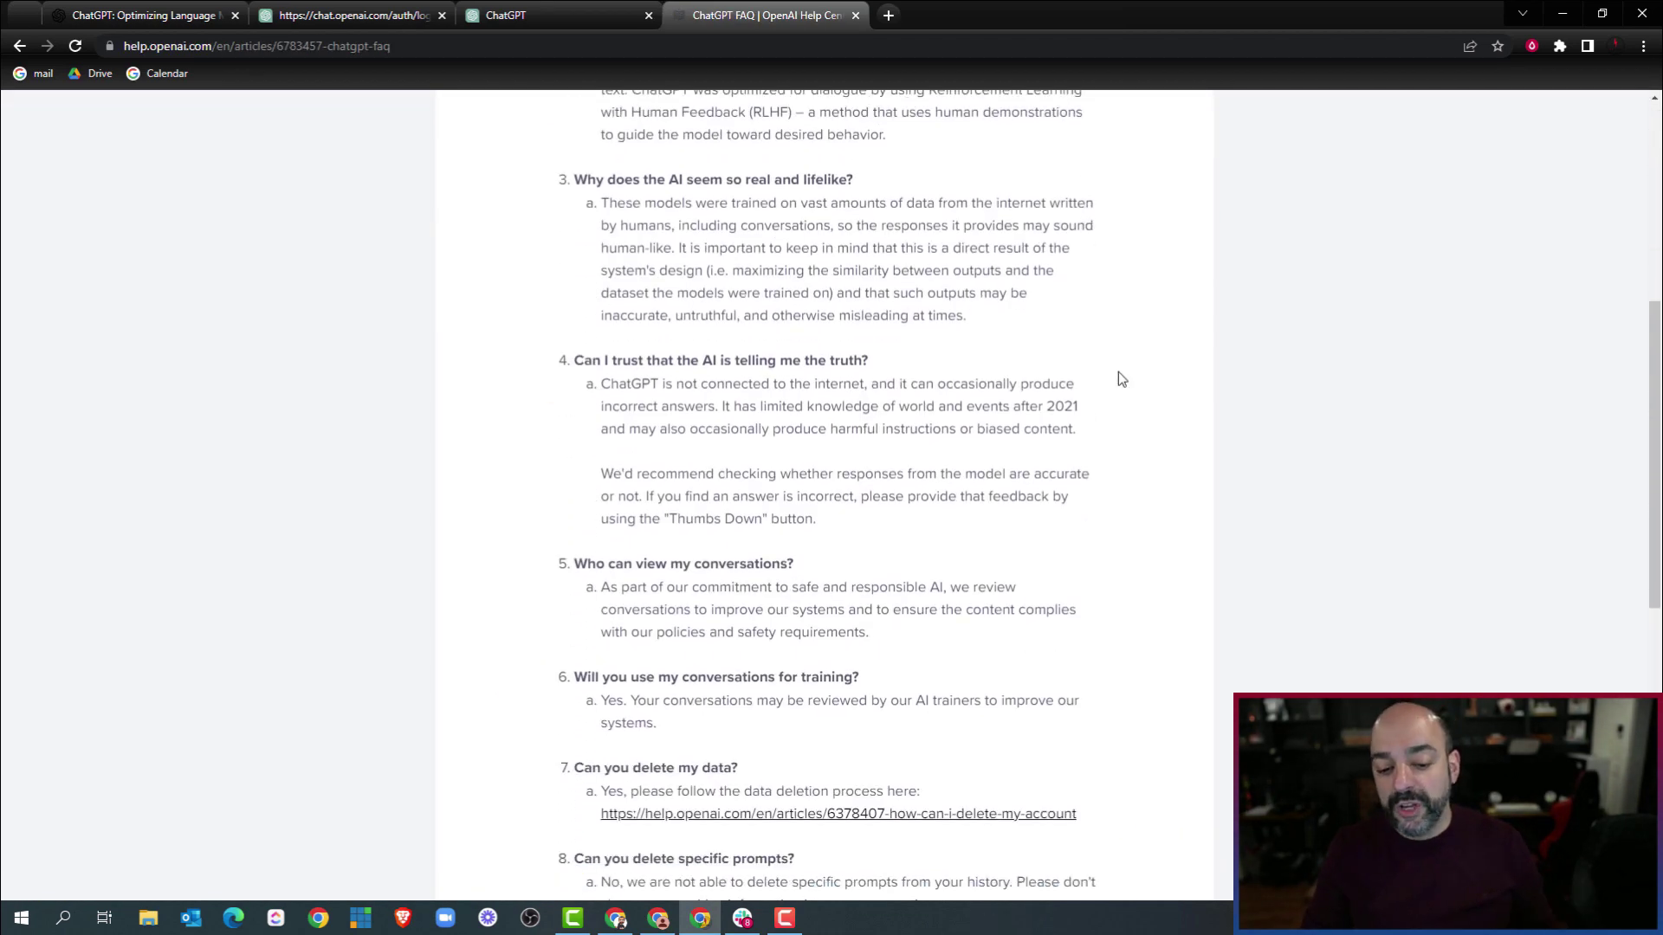
pyautogui.scroll(-4, 1120, 372)
pyautogui.scroll(-4, 1112, 360)
pyautogui.scroll(15, 1106, 375)
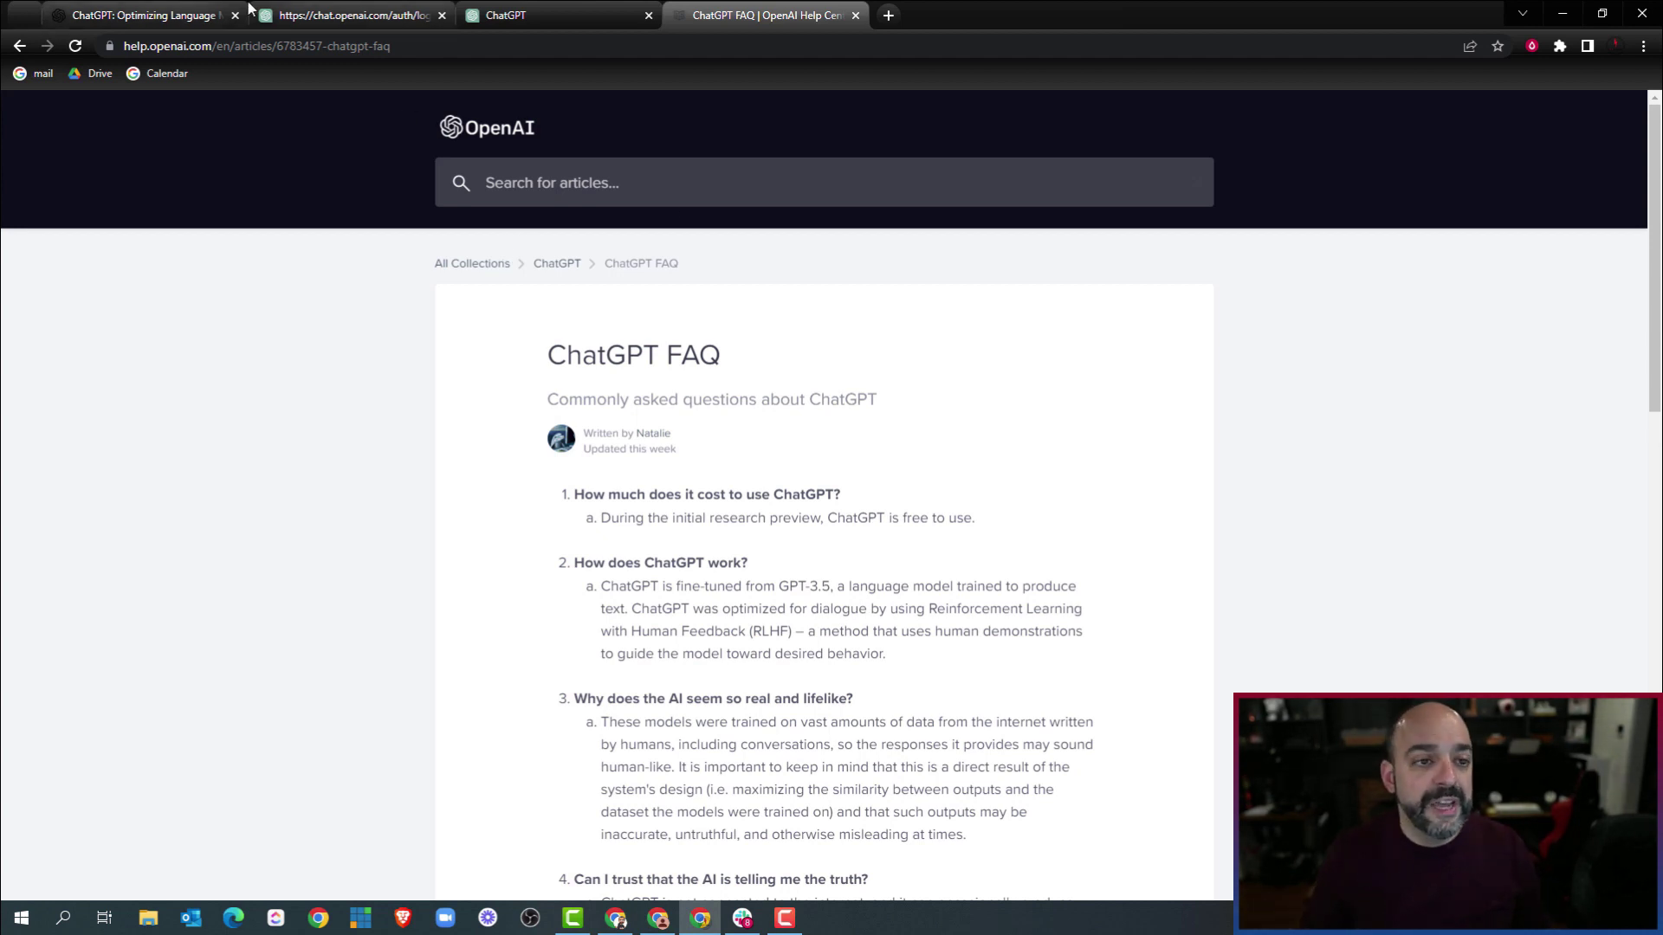
pyautogui.click(587, 15)
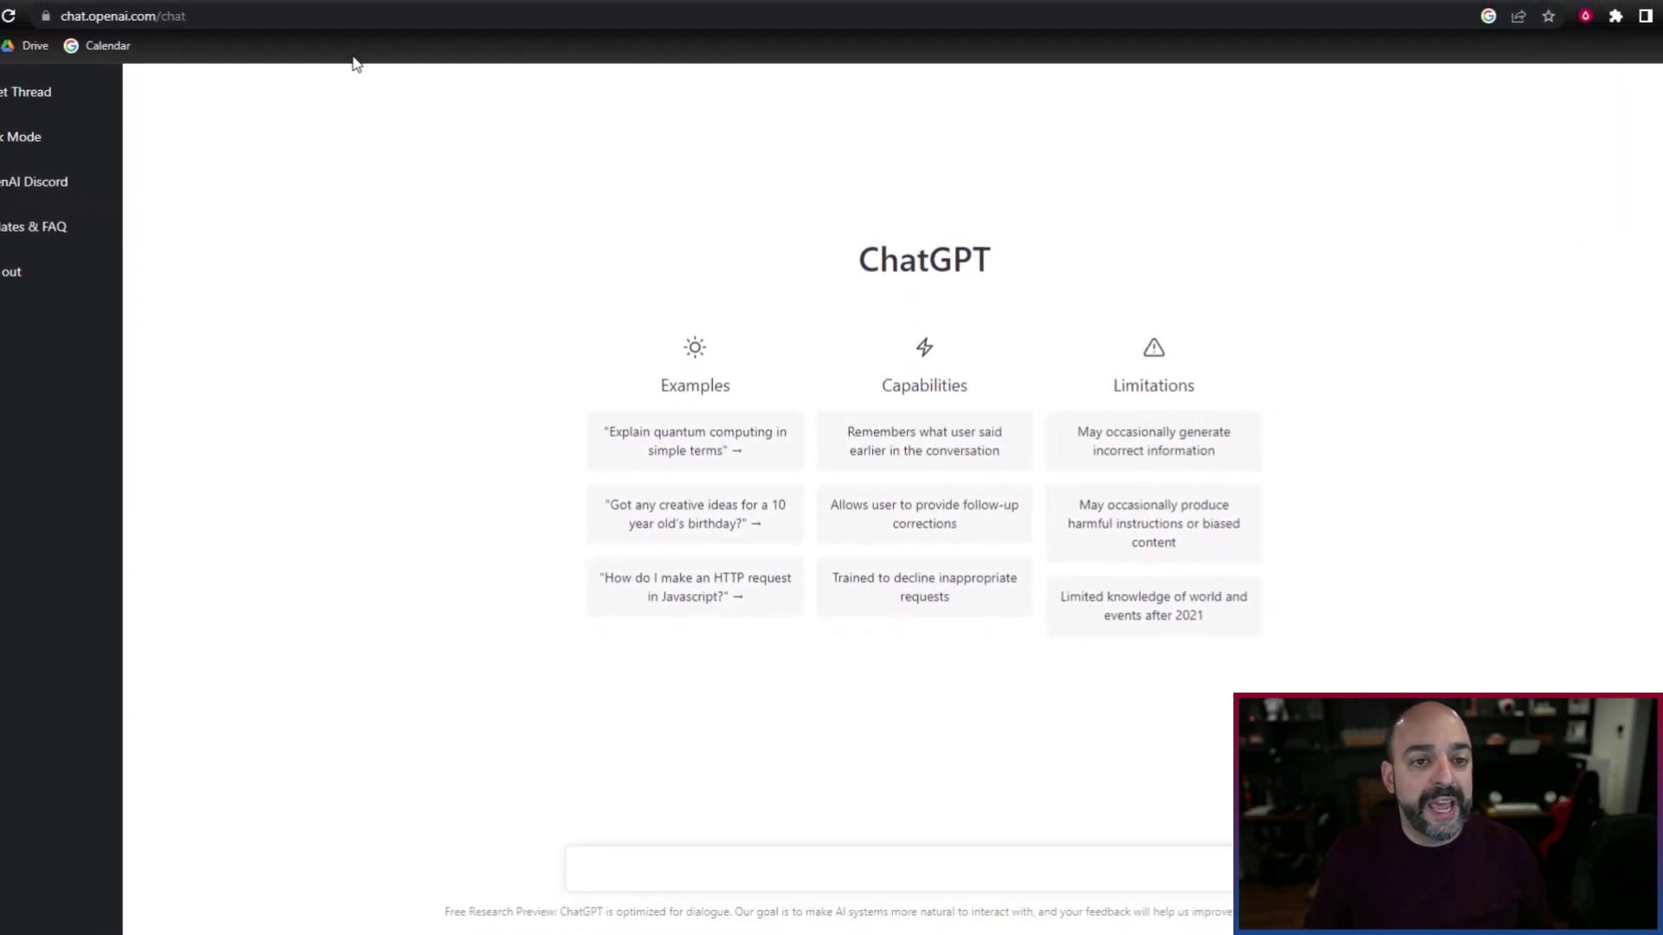
# Replace the ChatGPT address with openai.com and load the OpenAI homepage
pyautogui.moveTo(169, 6); pyautogui.dragTo(62, 6)
pyautogui.moveTo(142, 45); pyautogui.dragTo(242, 53)
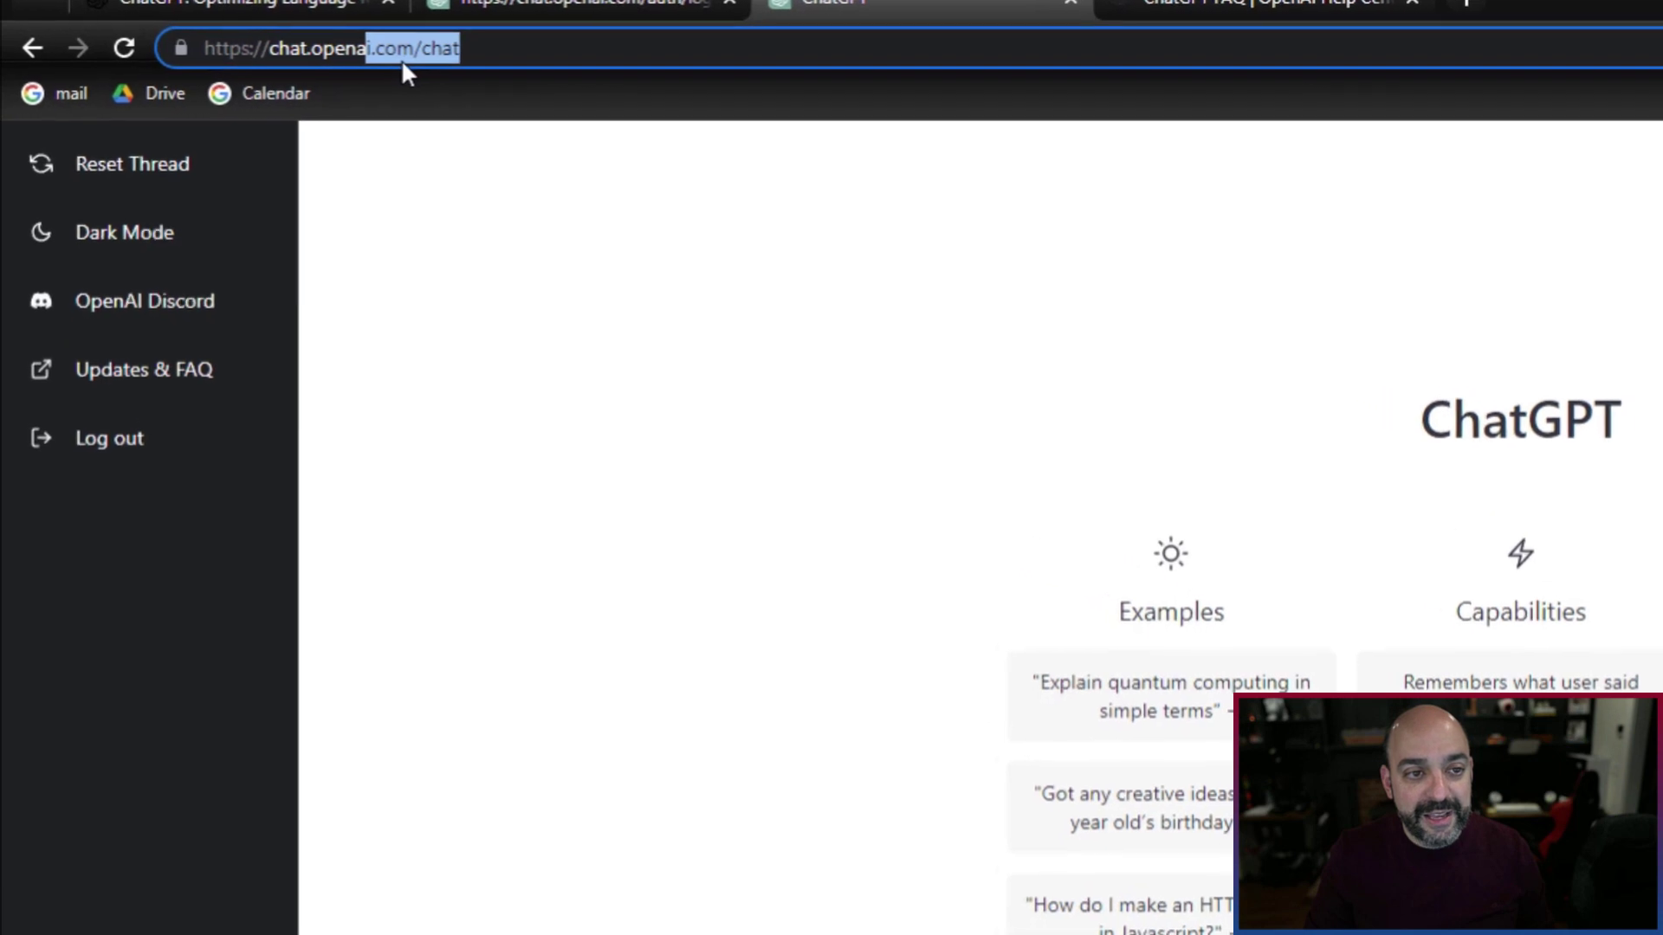
pyautogui.moveTo(402, 60); pyautogui.dragTo(520, 50)
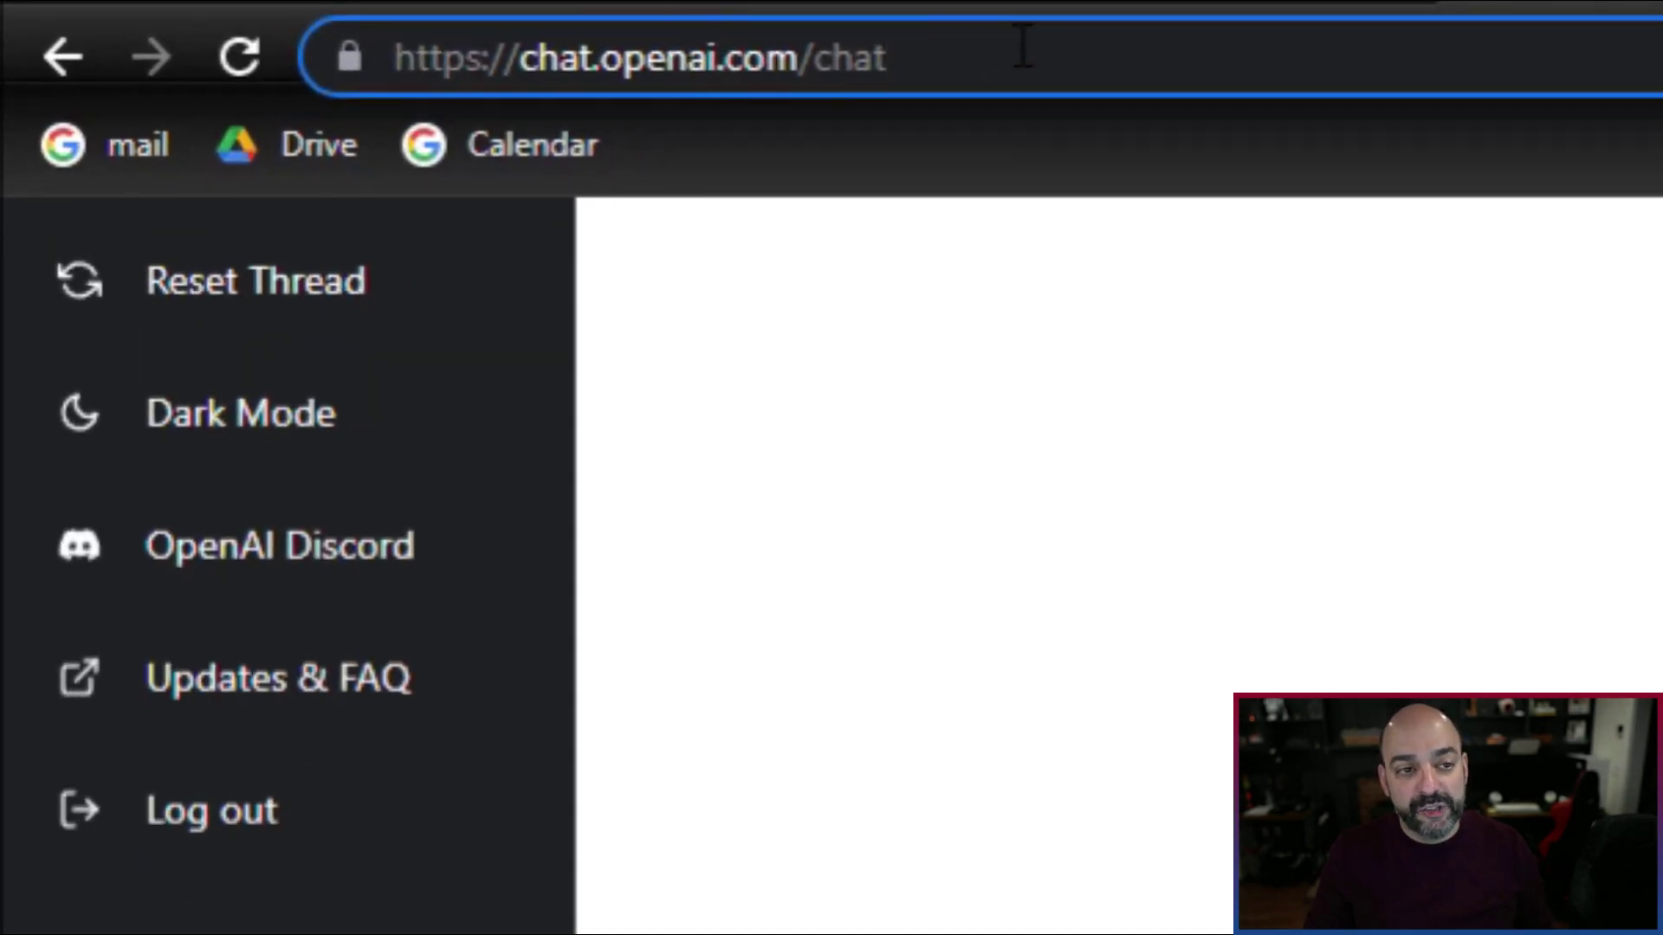
pyautogui.hotkey('ctrl', 'a')
pyautogui.write('opena')
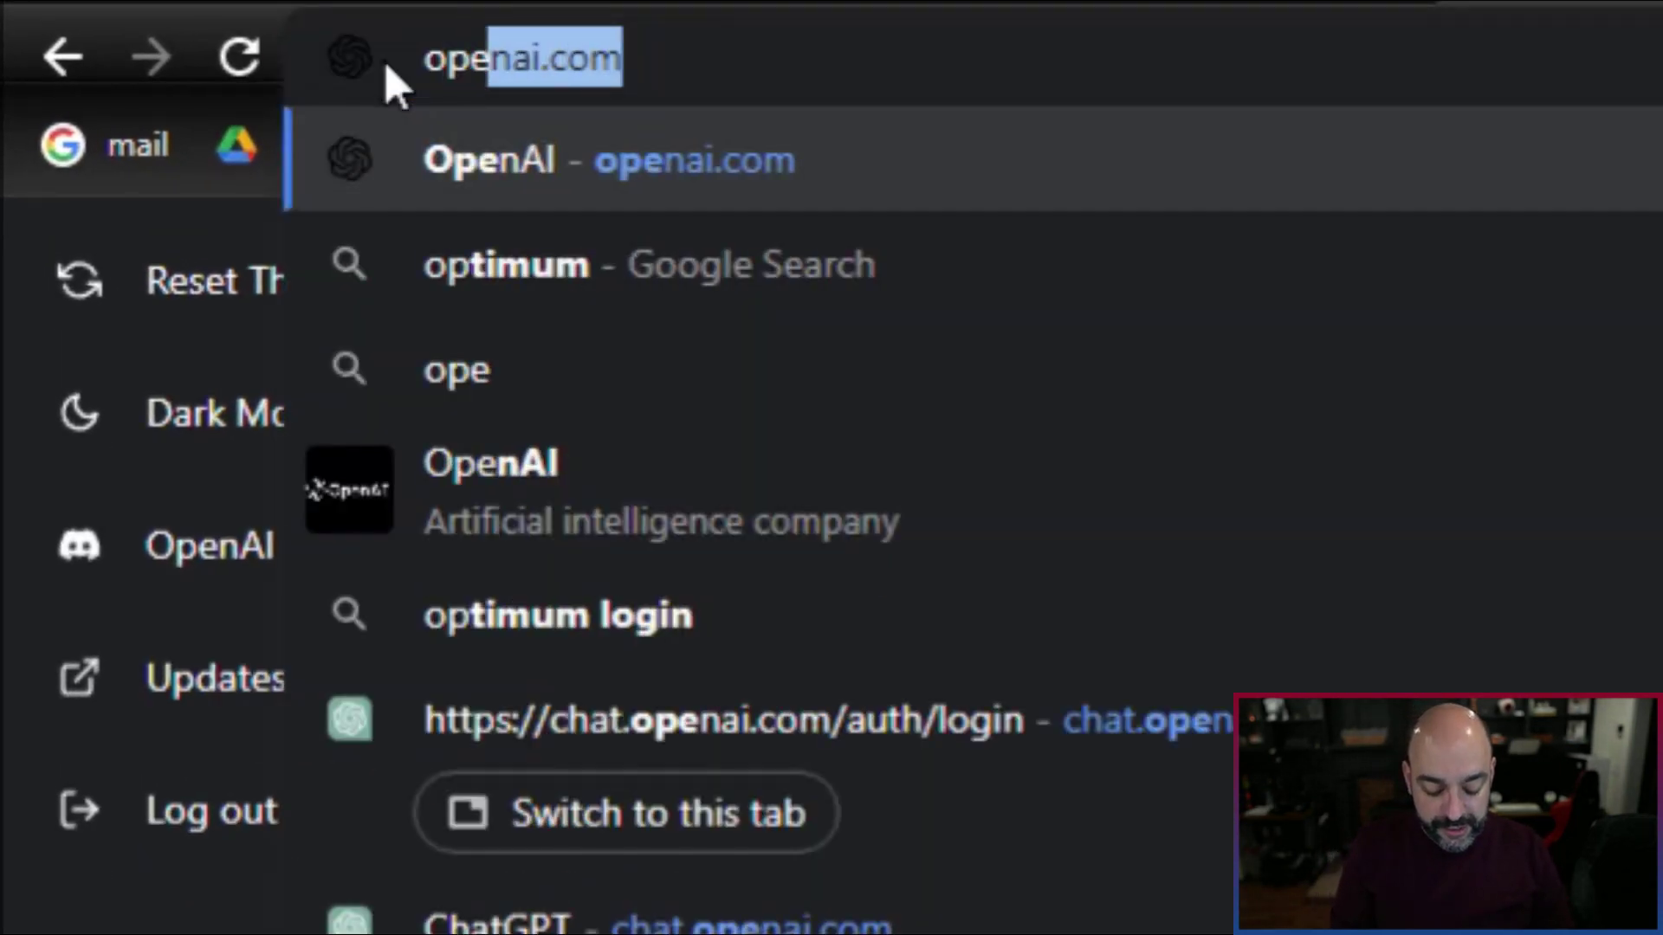
pyautogui.write('i.co')
pyautogui.press('Return')
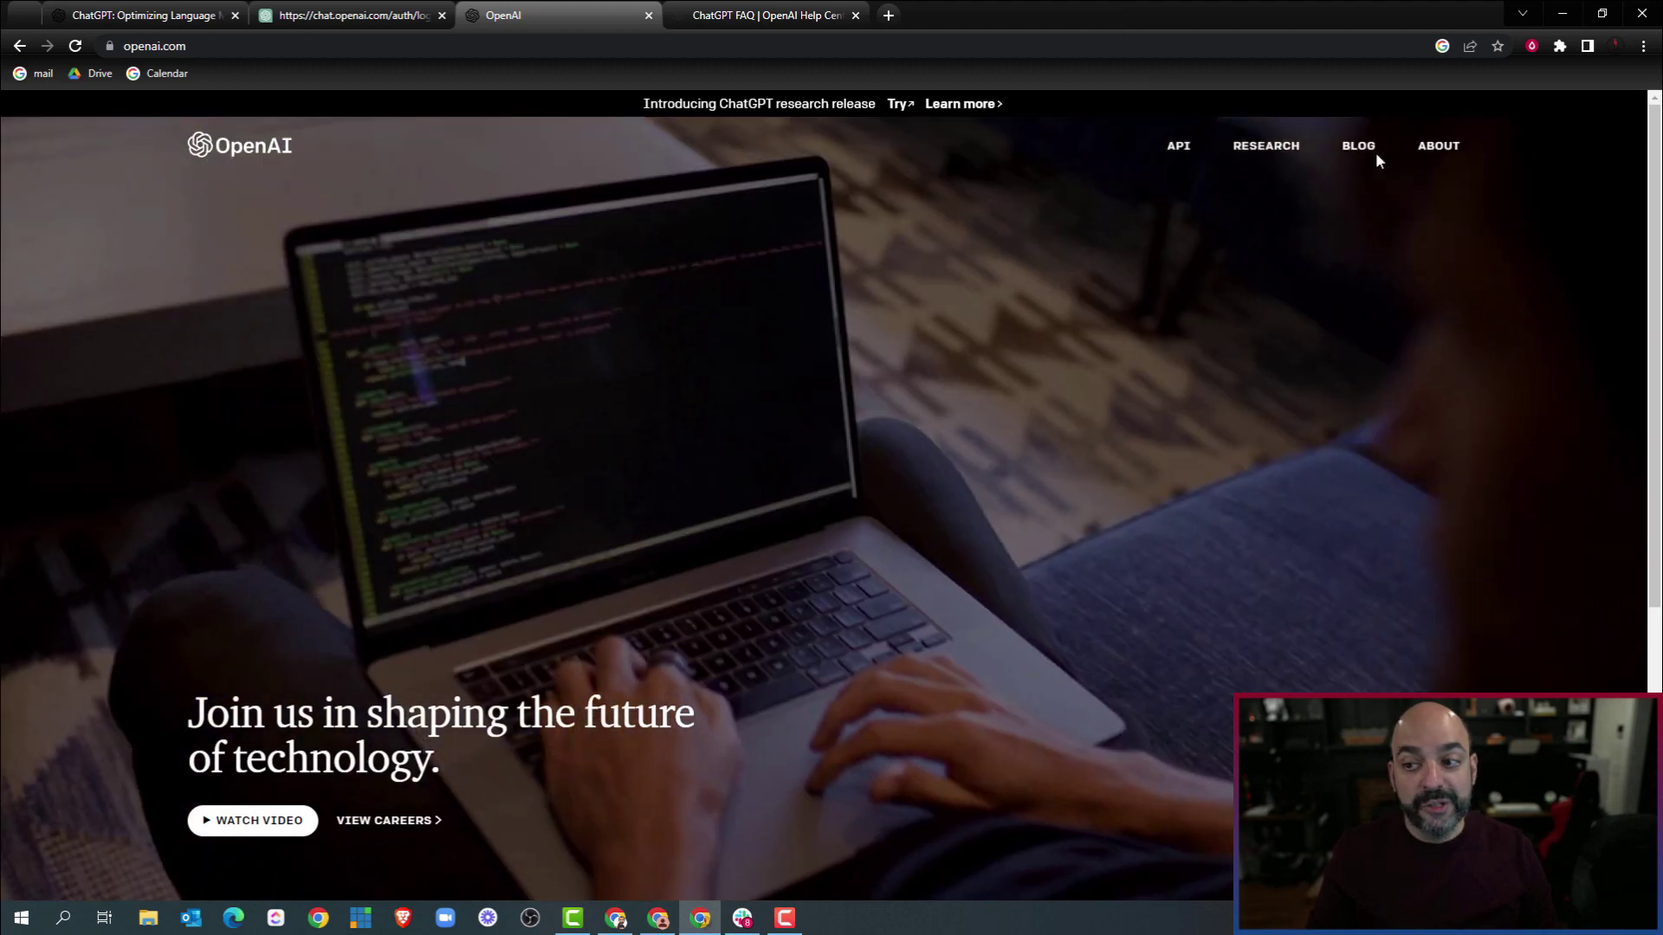
# Open API Pricing from the openai.com footer and log in with a Google account
pyautogui.scroll(-4, 985, 182)
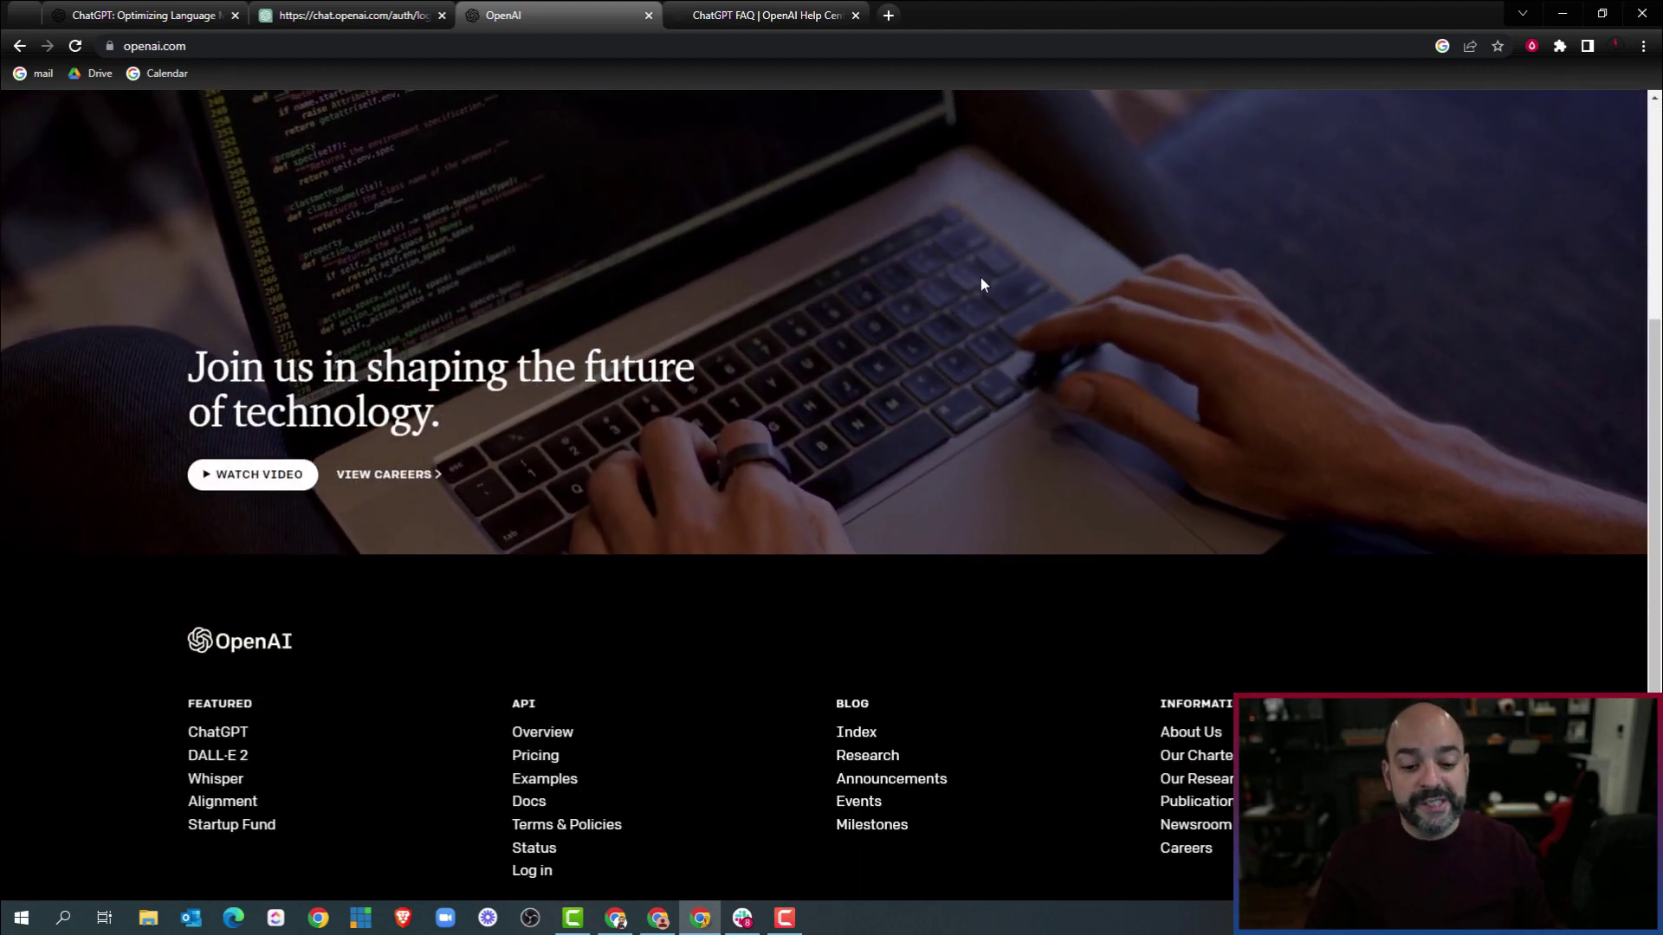
pyautogui.scroll(-2, 980, 276)
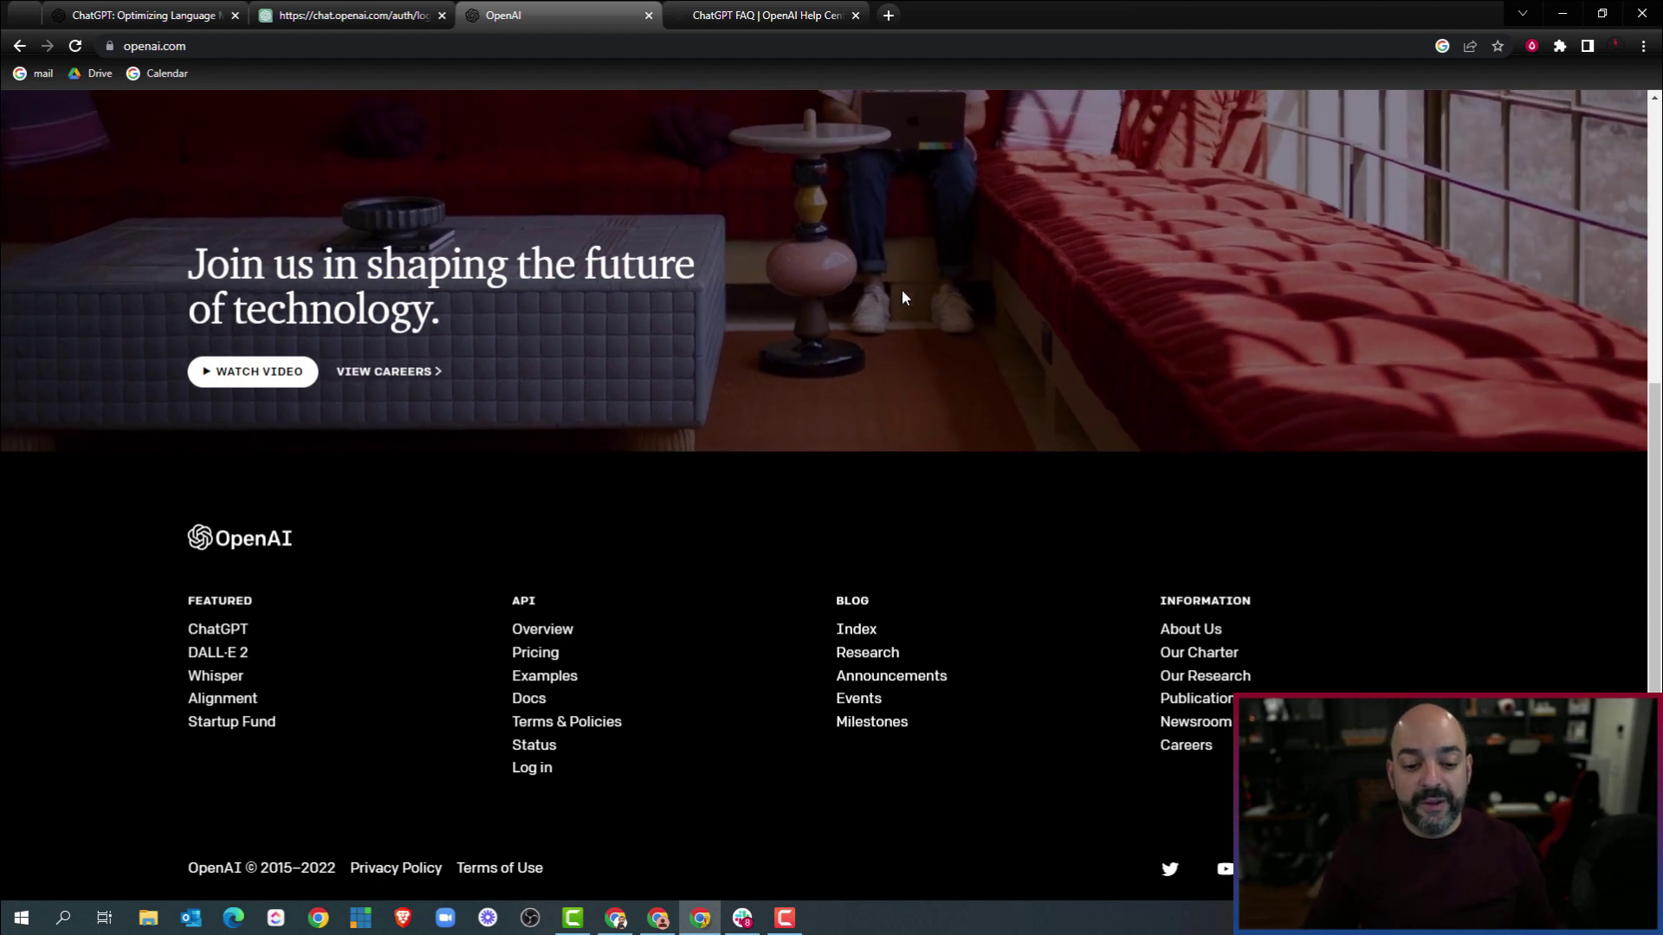
pyautogui.click(527, 660)
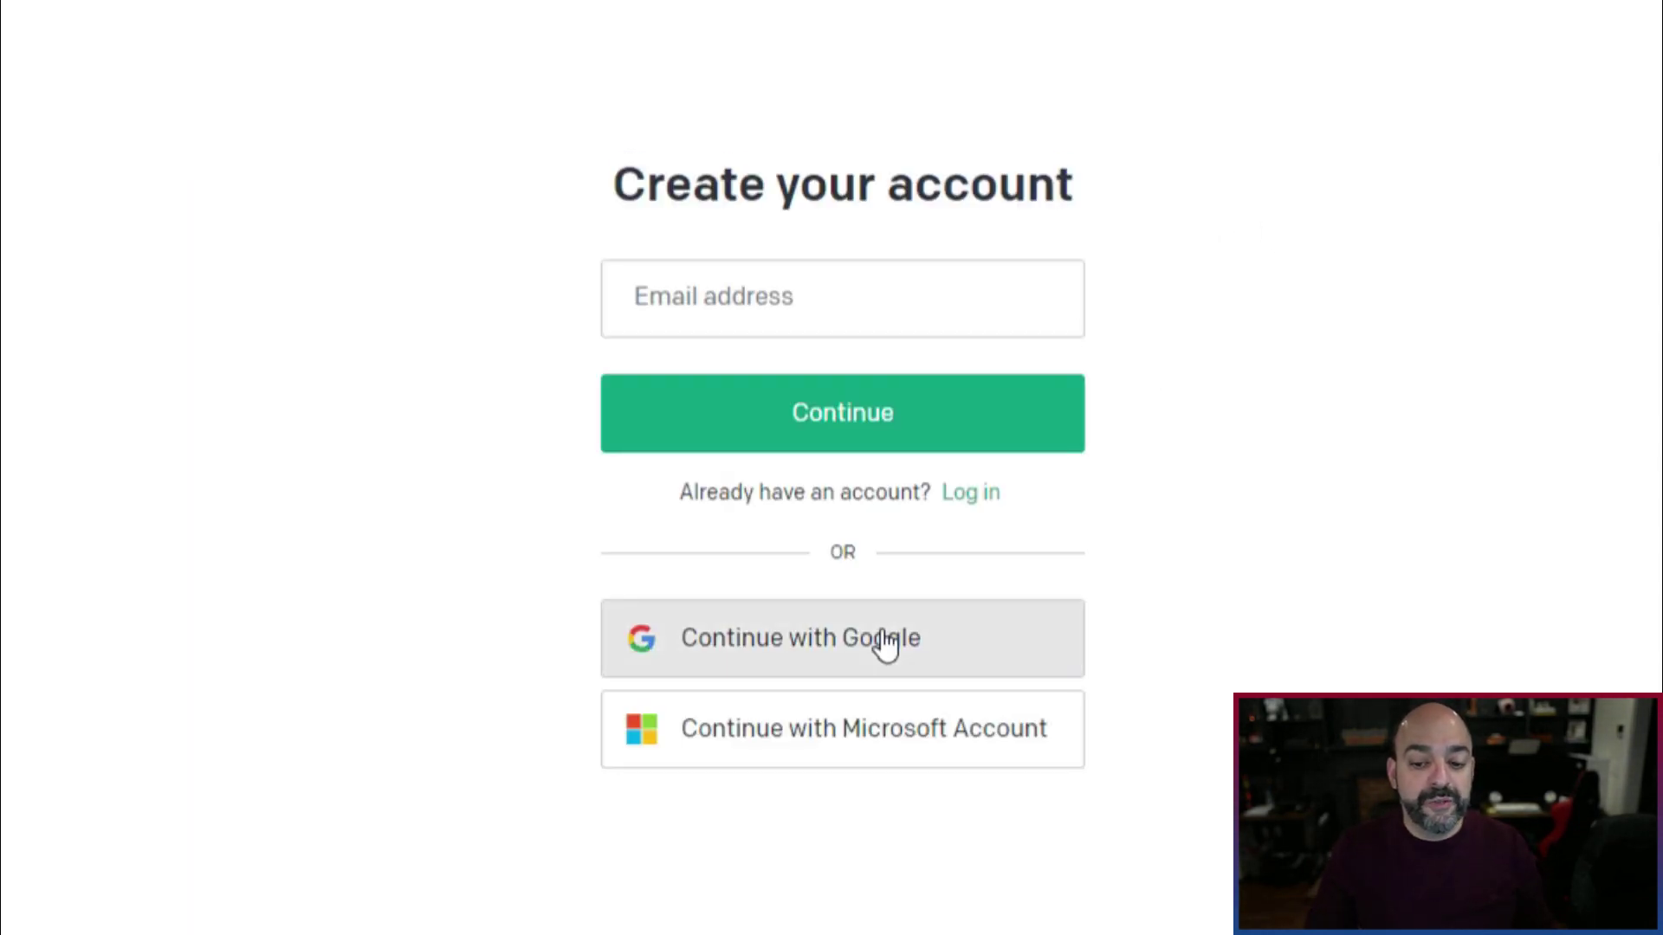
pyautogui.click(883, 654)
pyautogui.click(786, 414)
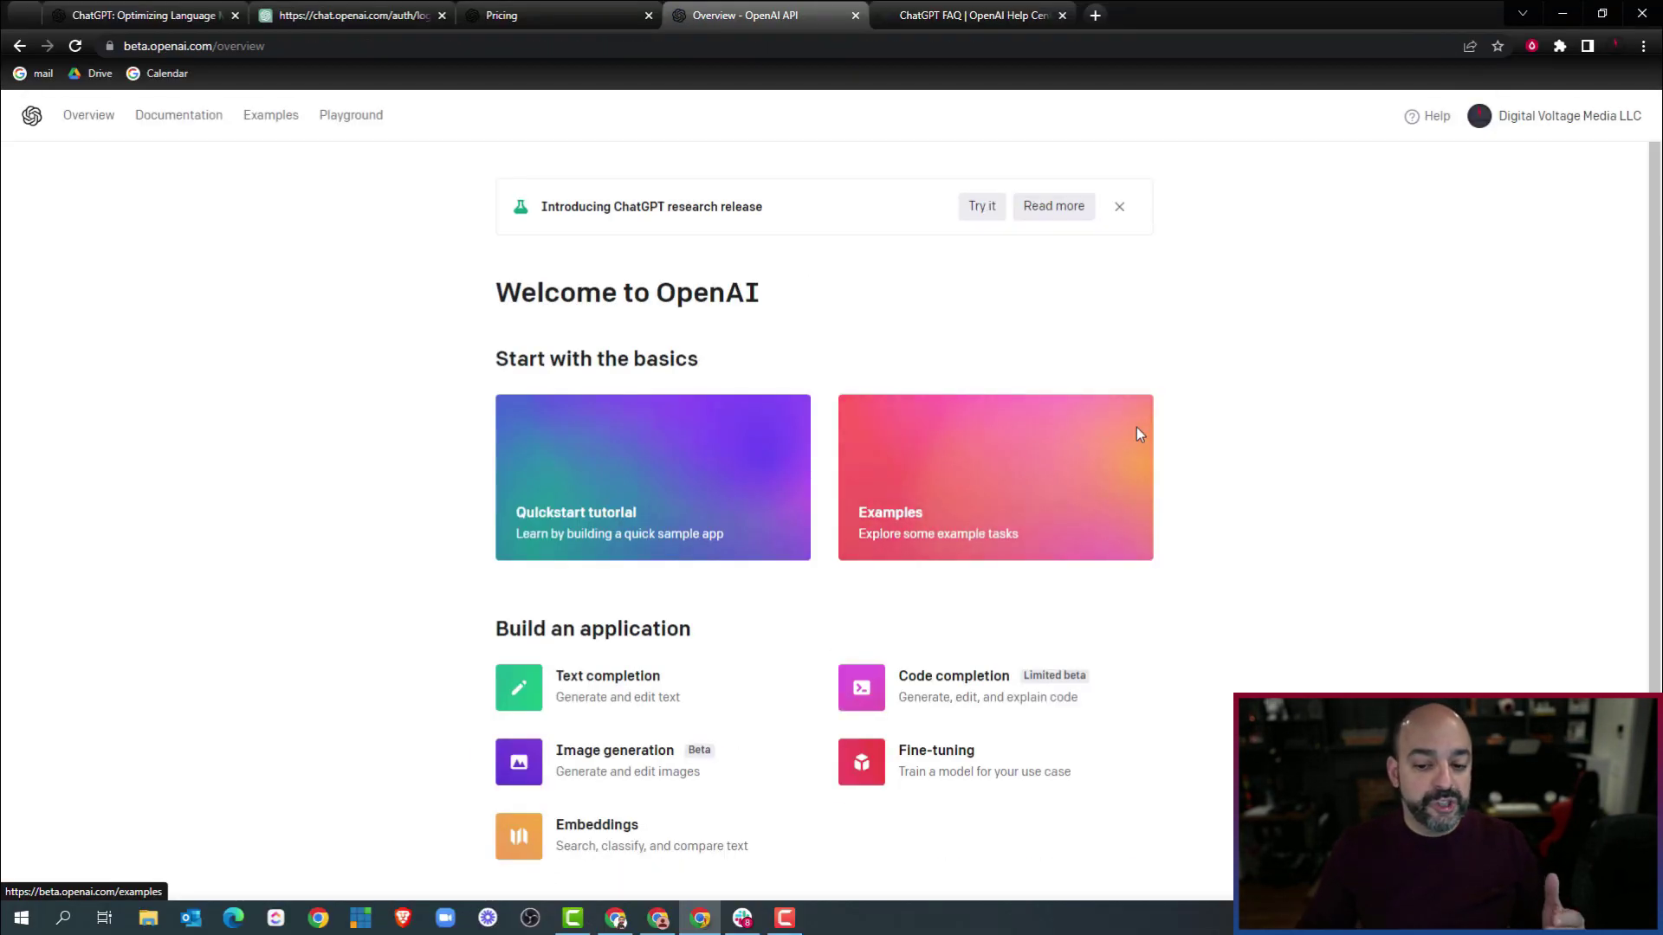
# Browse the API Examples gallery, then open the documentation Introduction and scroll to Key concepts
pyautogui.scroll(-2, 953, 438)
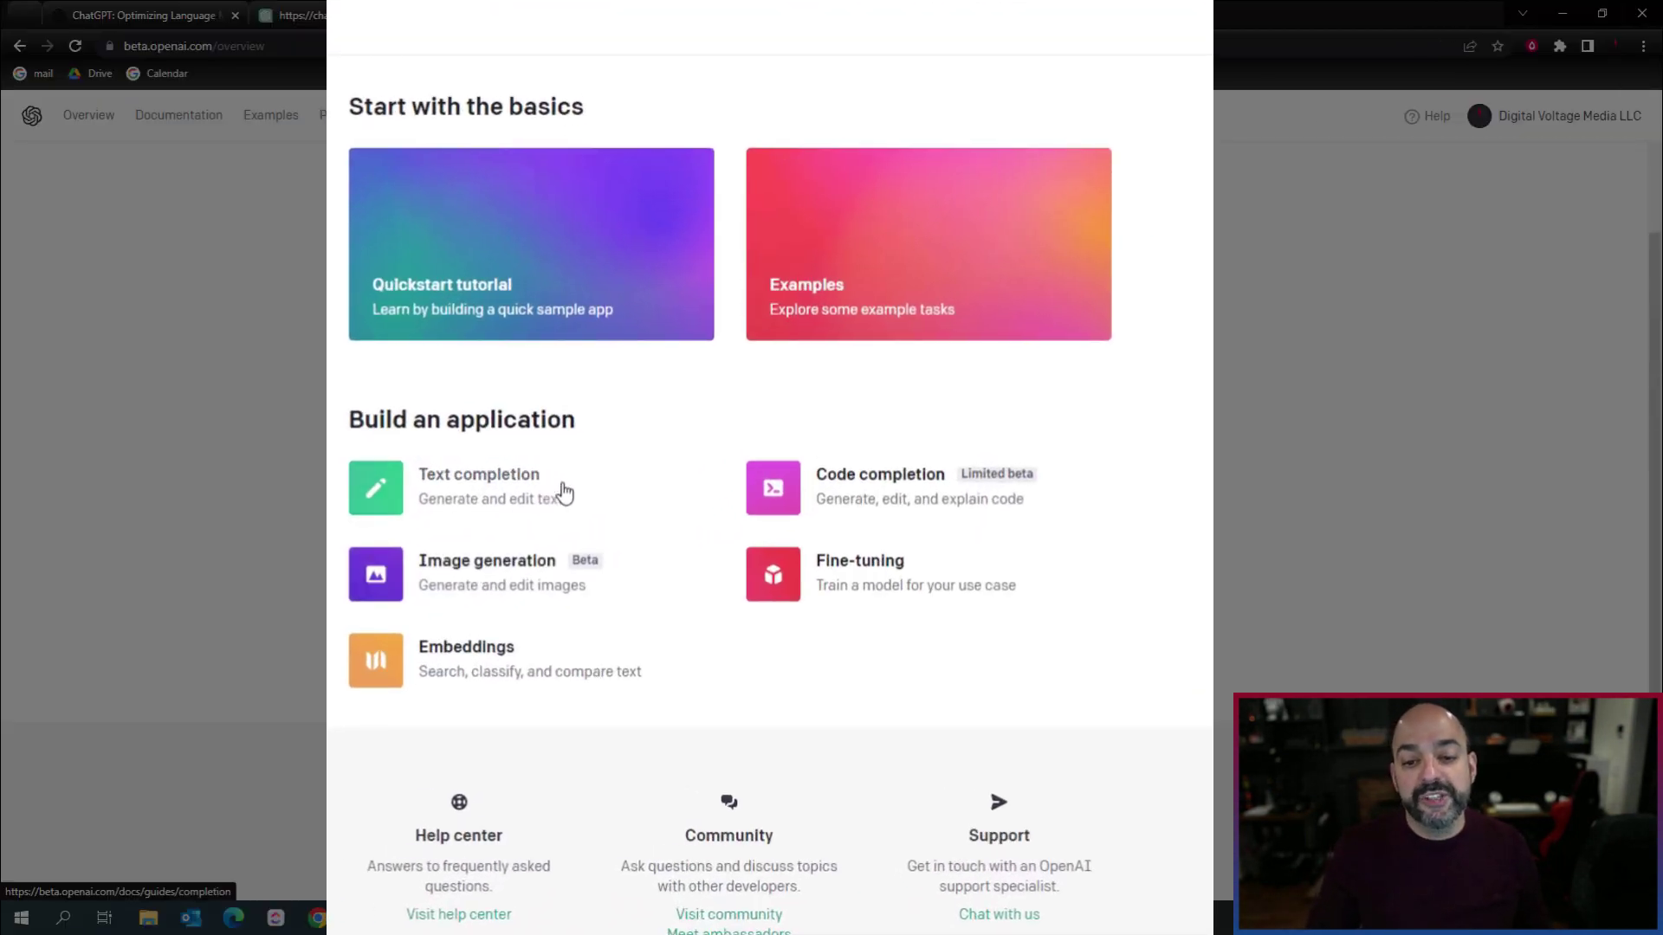
pyautogui.click(913, 285)
pyautogui.scroll(-1, 1016, 348)
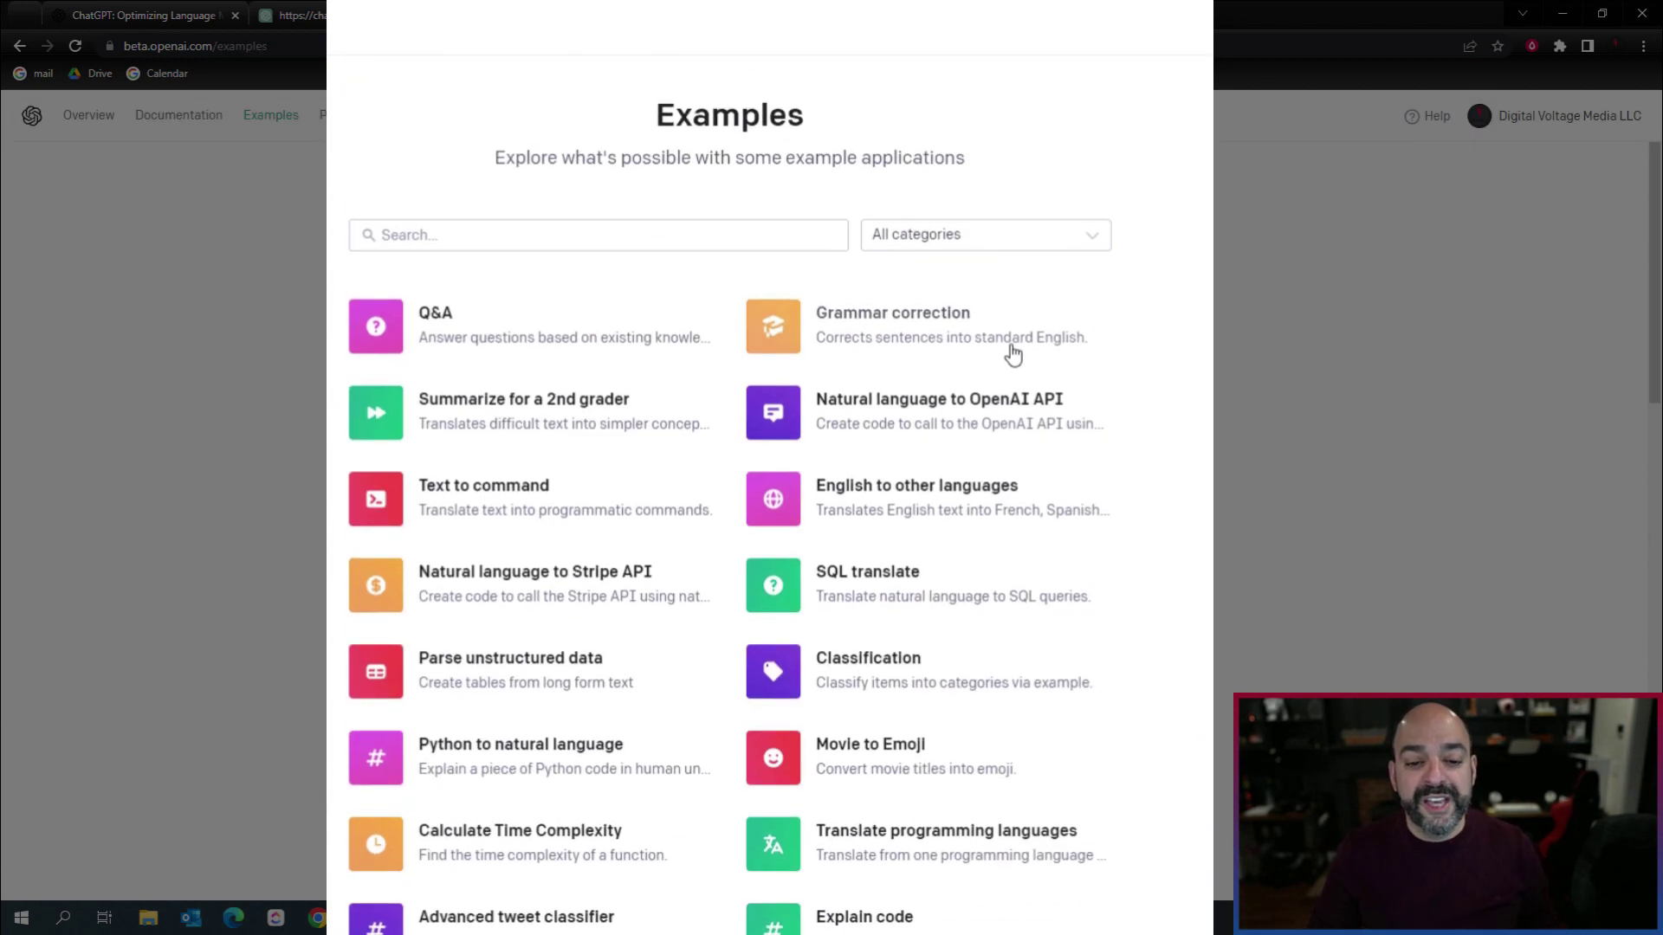
pyautogui.scroll(2, 1016, 347)
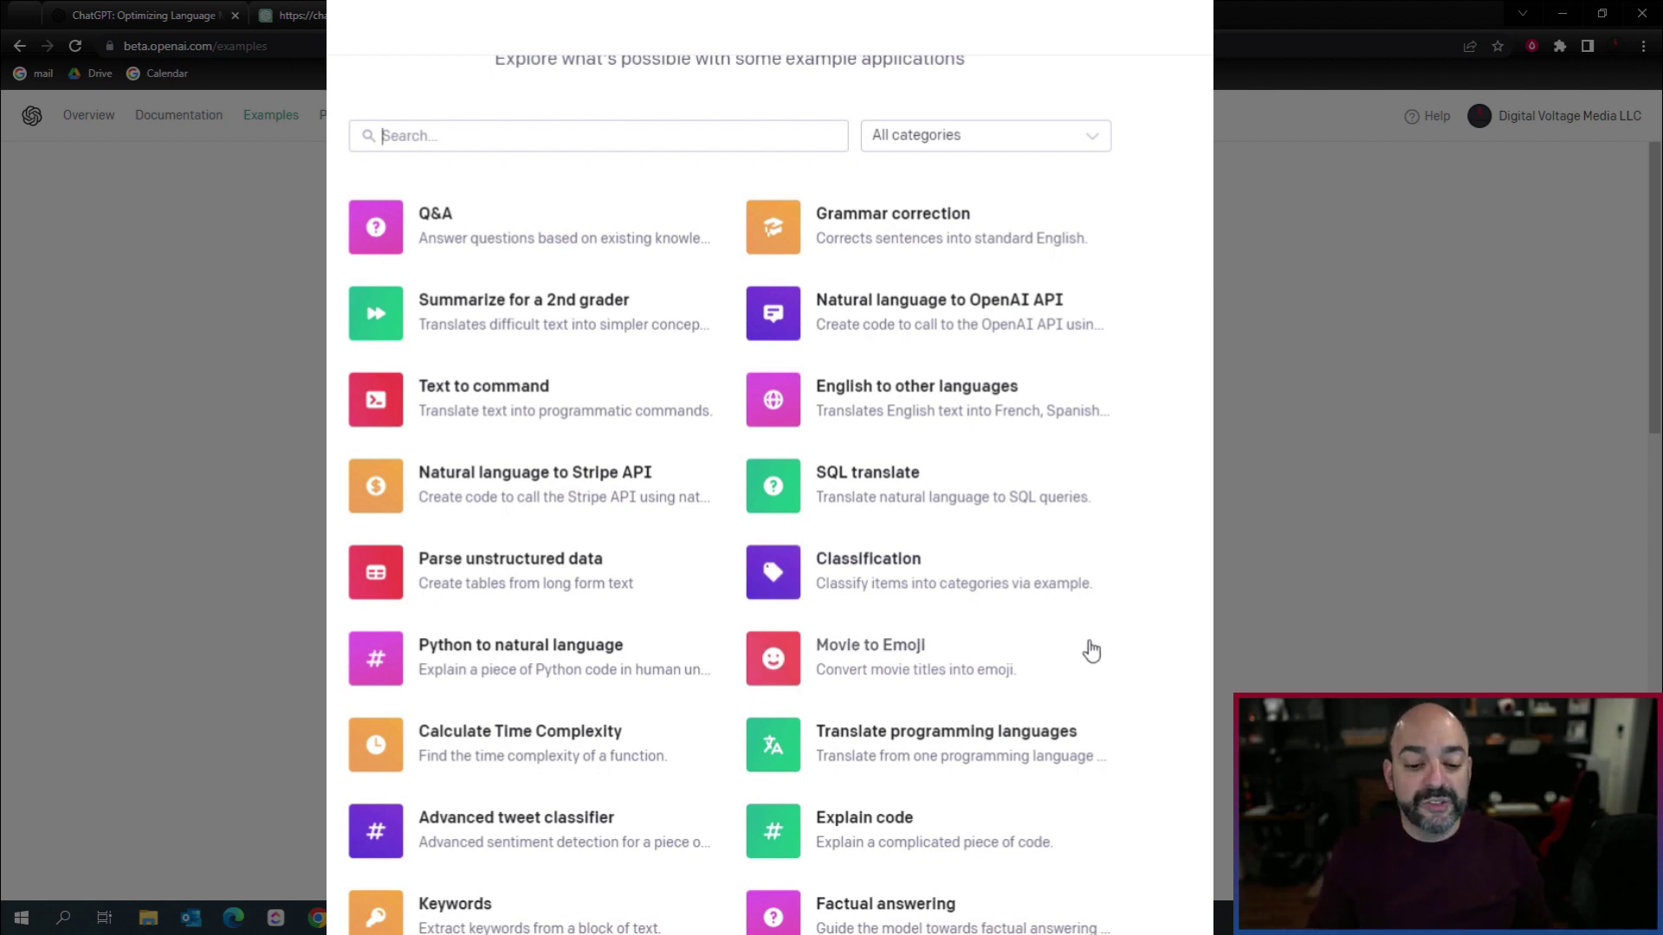
pyautogui.scroll(-2, 626, 541)
pyautogui.scroll(-3, 625, 542)
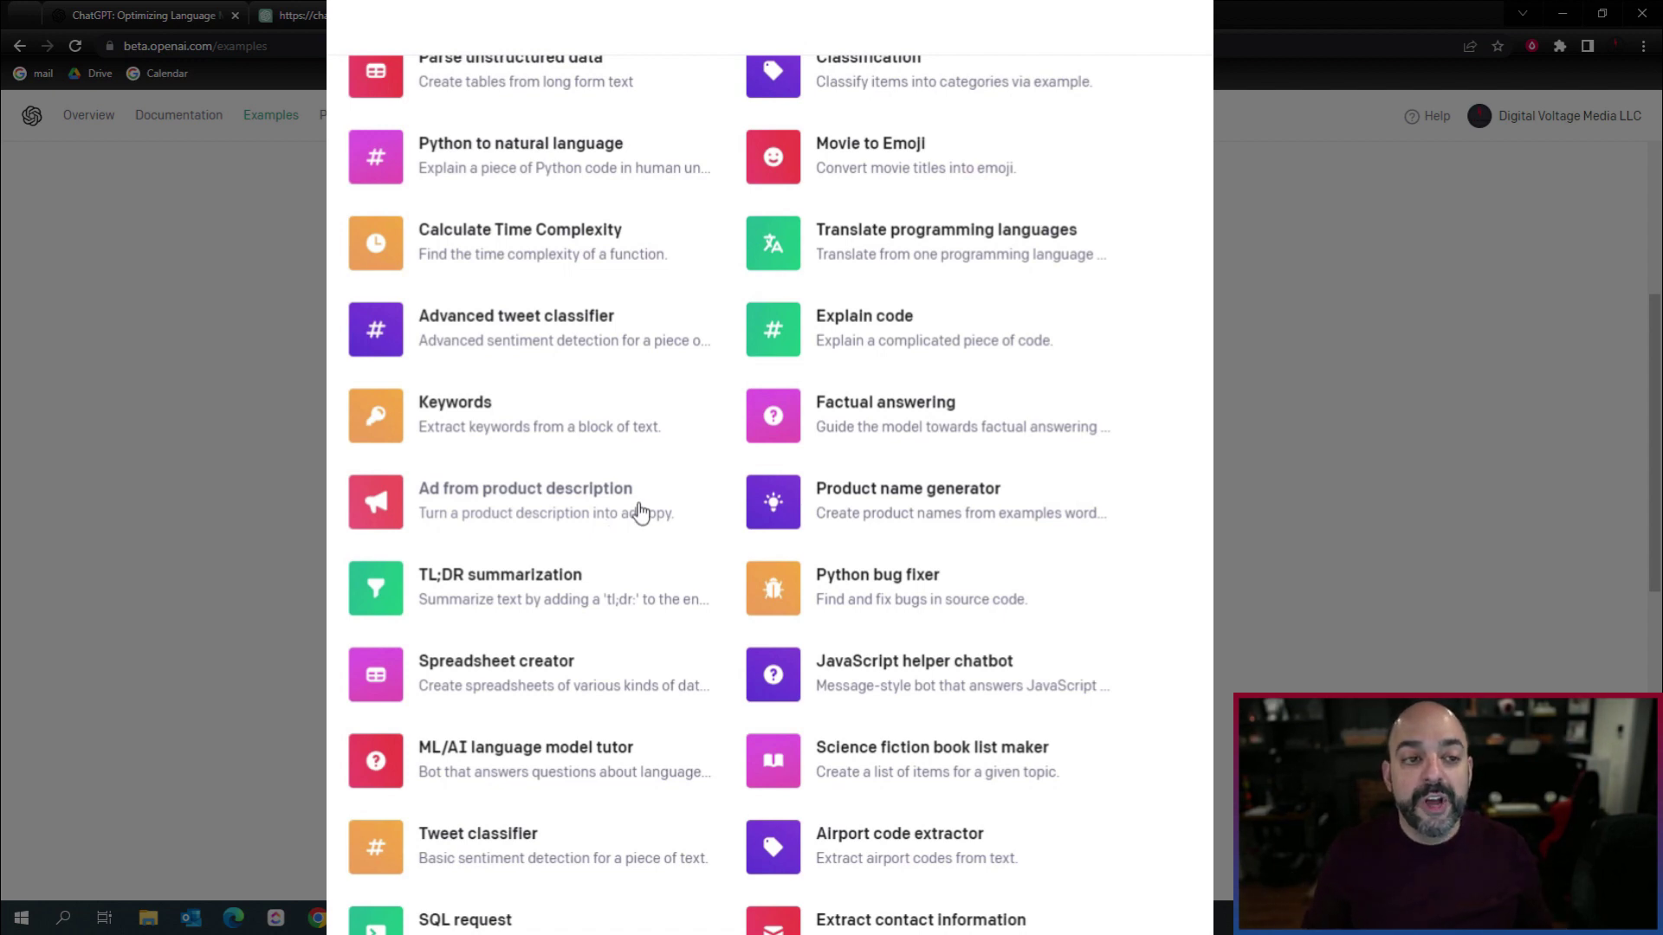
pyautogui.scroll(-6, 676, 479)
pyautogui.scroll(4, 709, 583)
pyautogui.scroll(4, 216, 289)
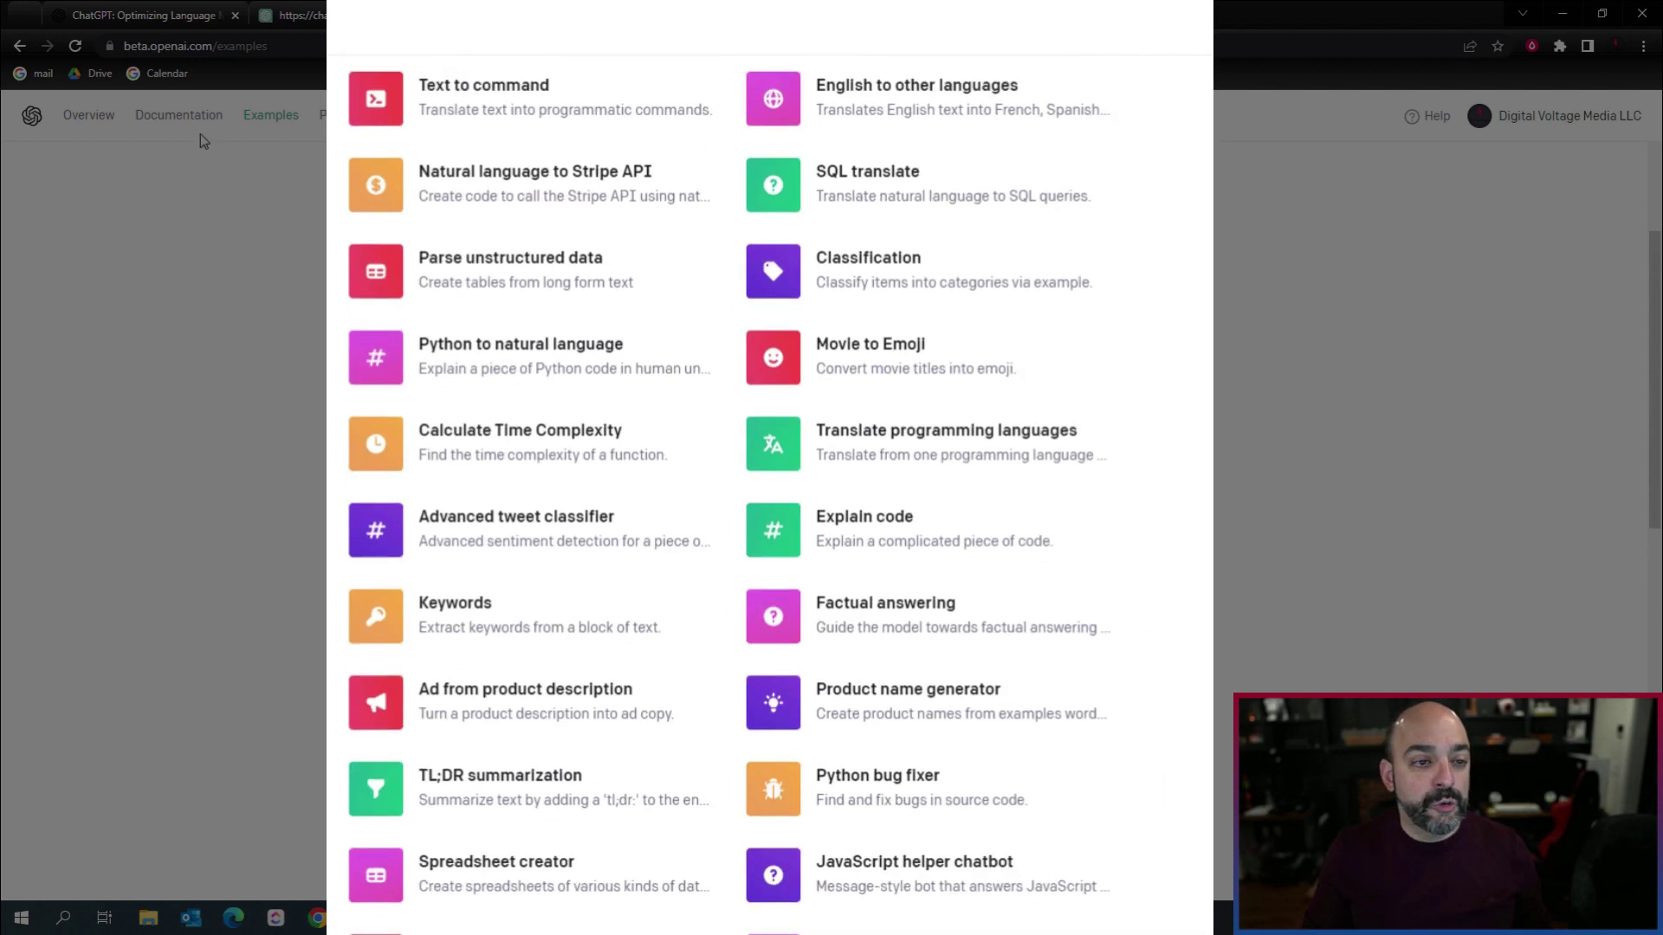
pyautogui.click(179, 115)
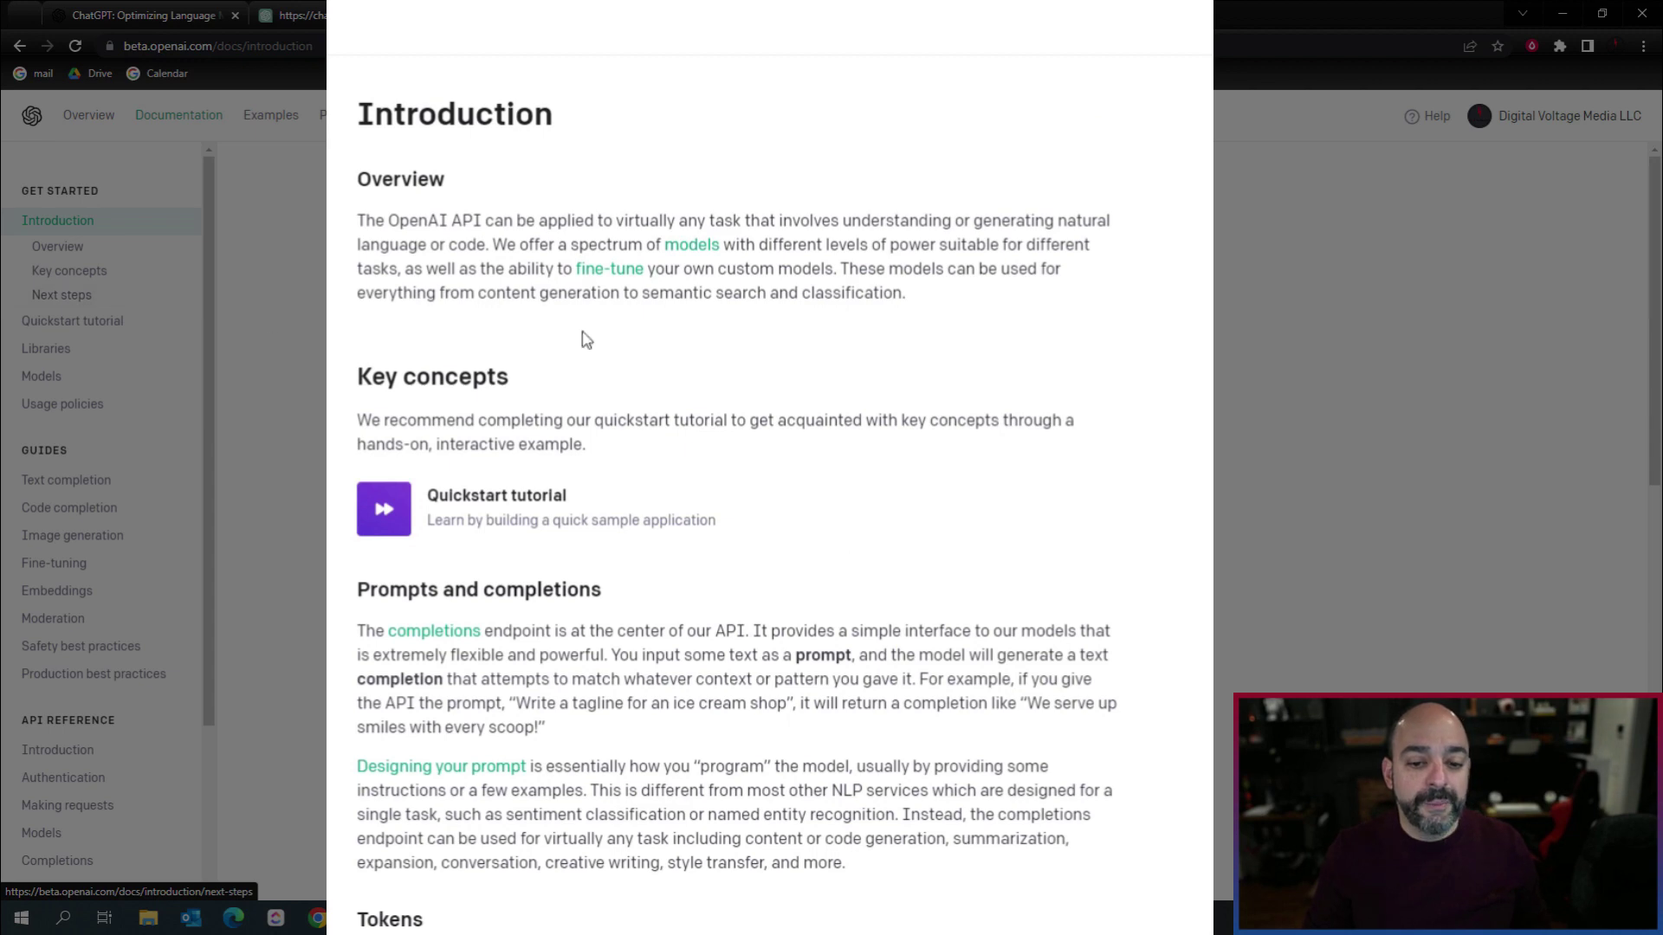
pyautogui.scroll(-3, 699, 350)
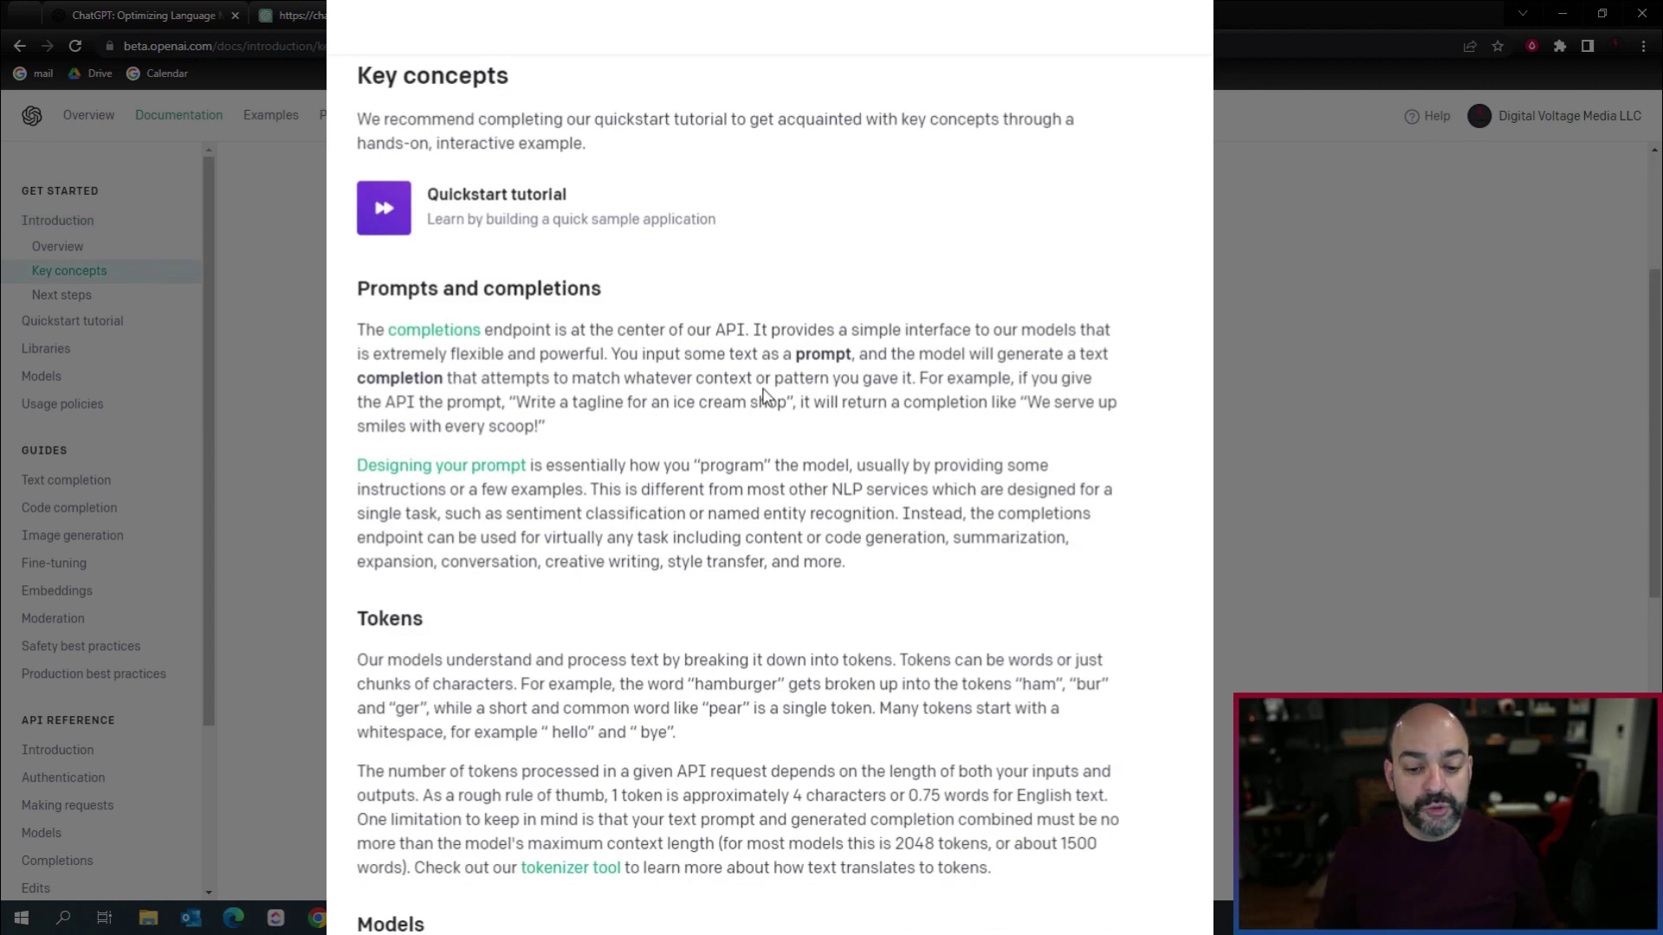
# Go back to Pricing and scroll from DALL·E image prices to the Ada–Davinci token rates
pyautogui.hotkey('alt', 'Left')
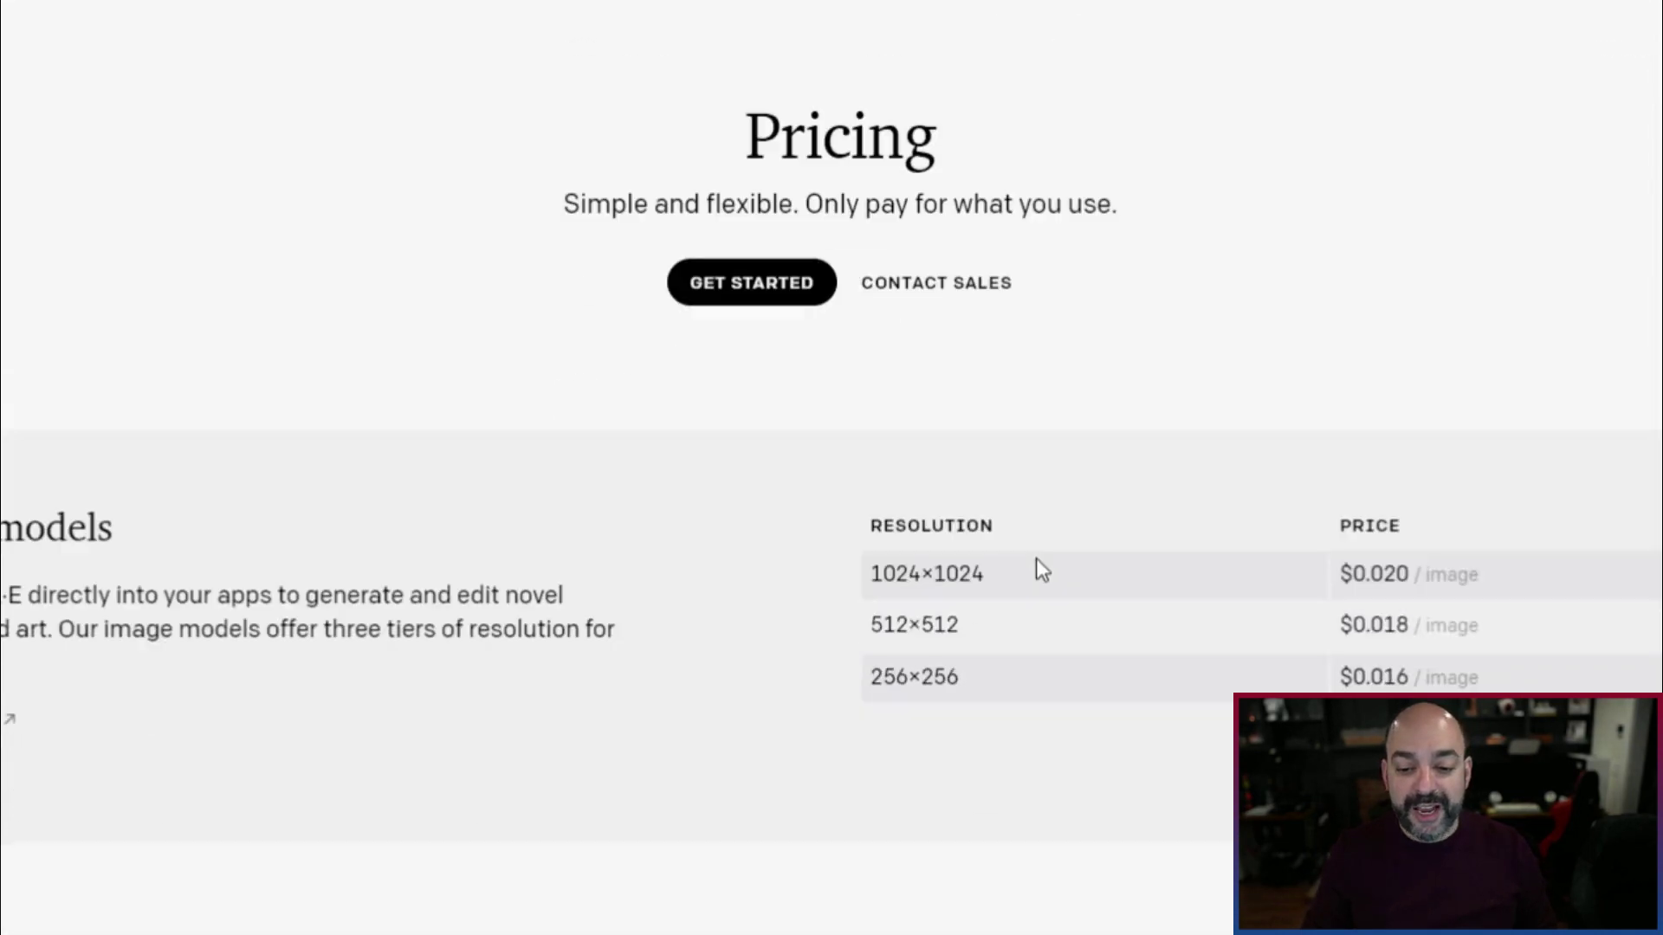
pyautogui.scroll(-8, 1025, 580)
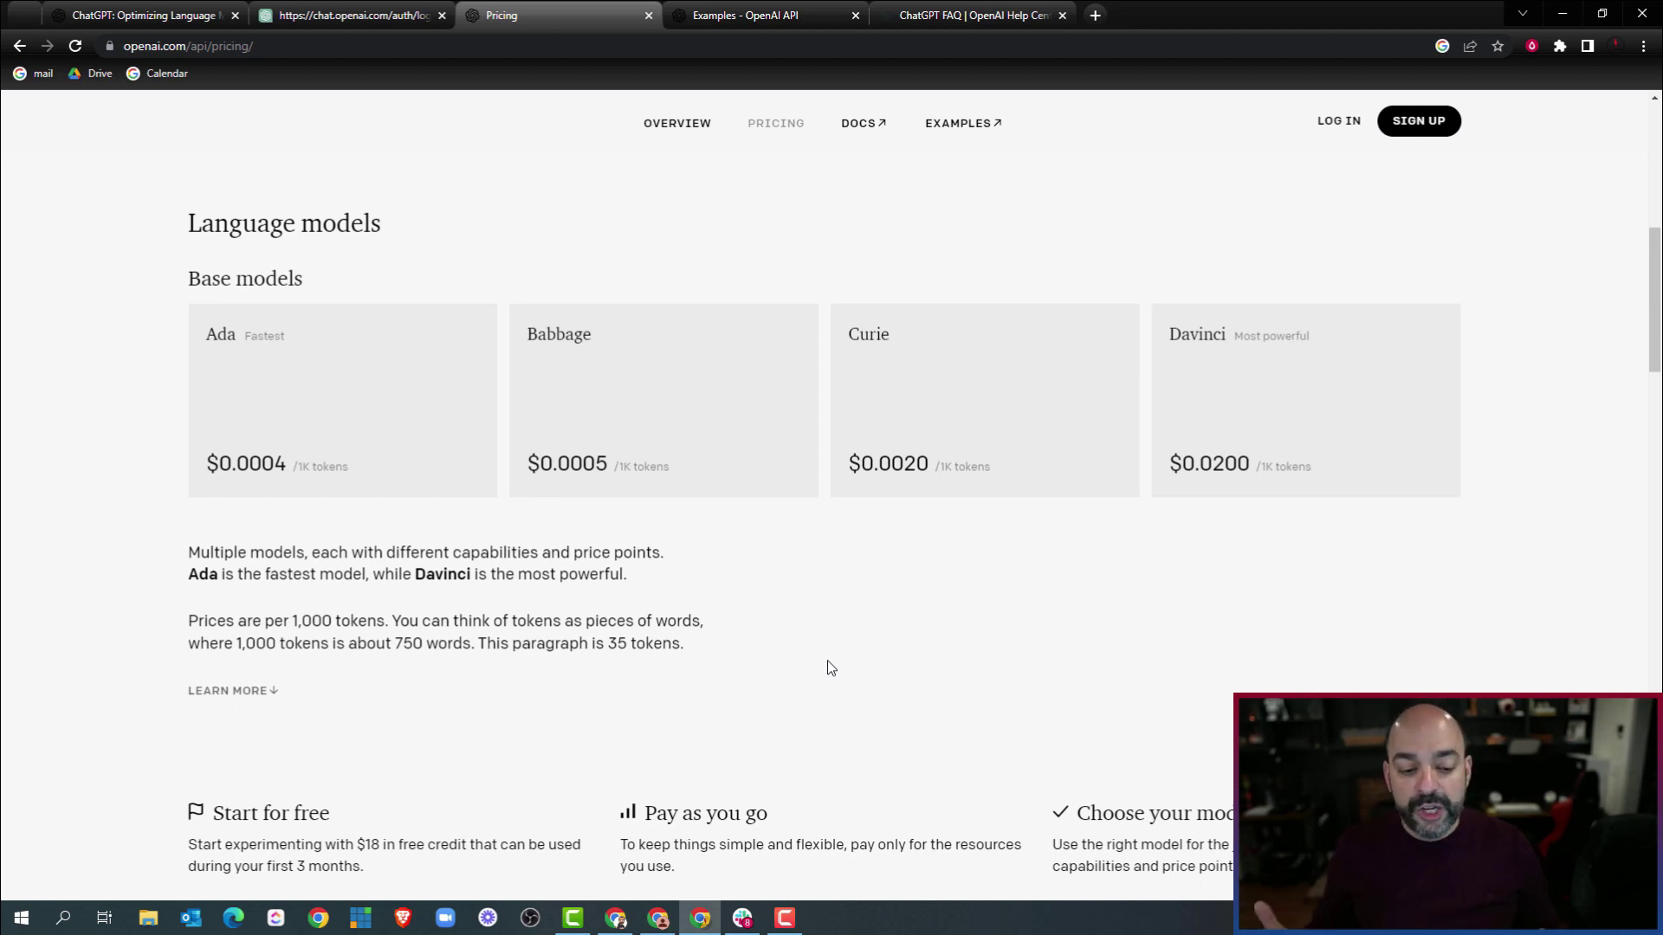
# Flip through the Examples, ChatGPT blog and login tabs, ending at the top of Examples
pyautogui.click(777, 18)
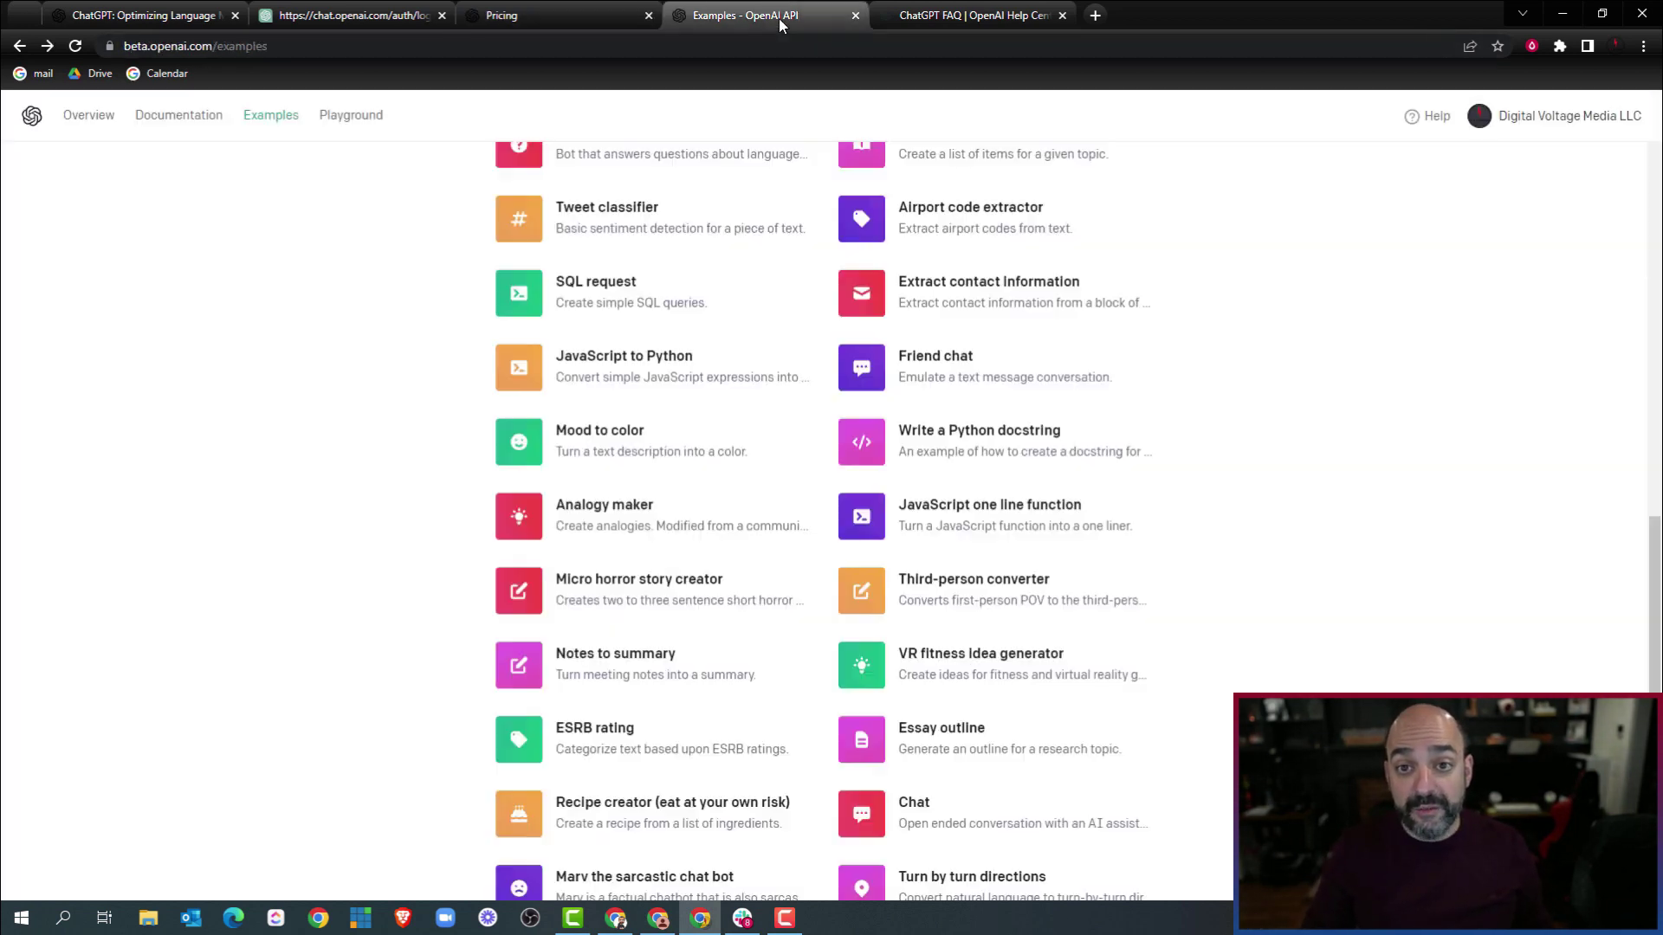
pyautogui.click(143, 14)
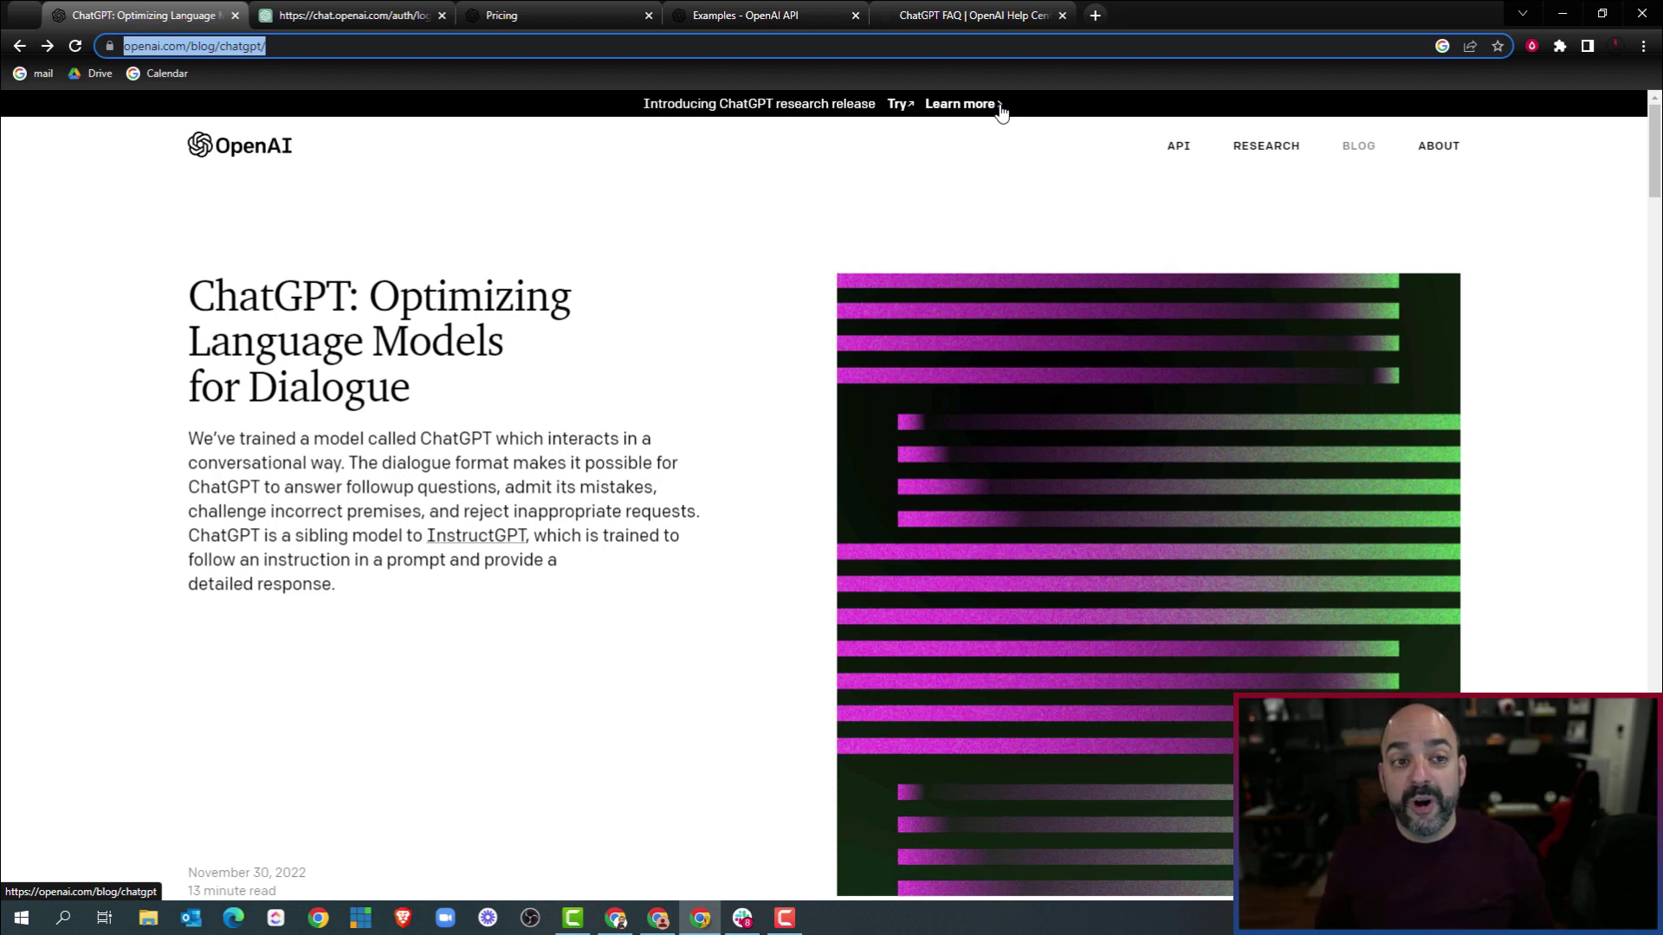
pyautogui.click(362, 19)
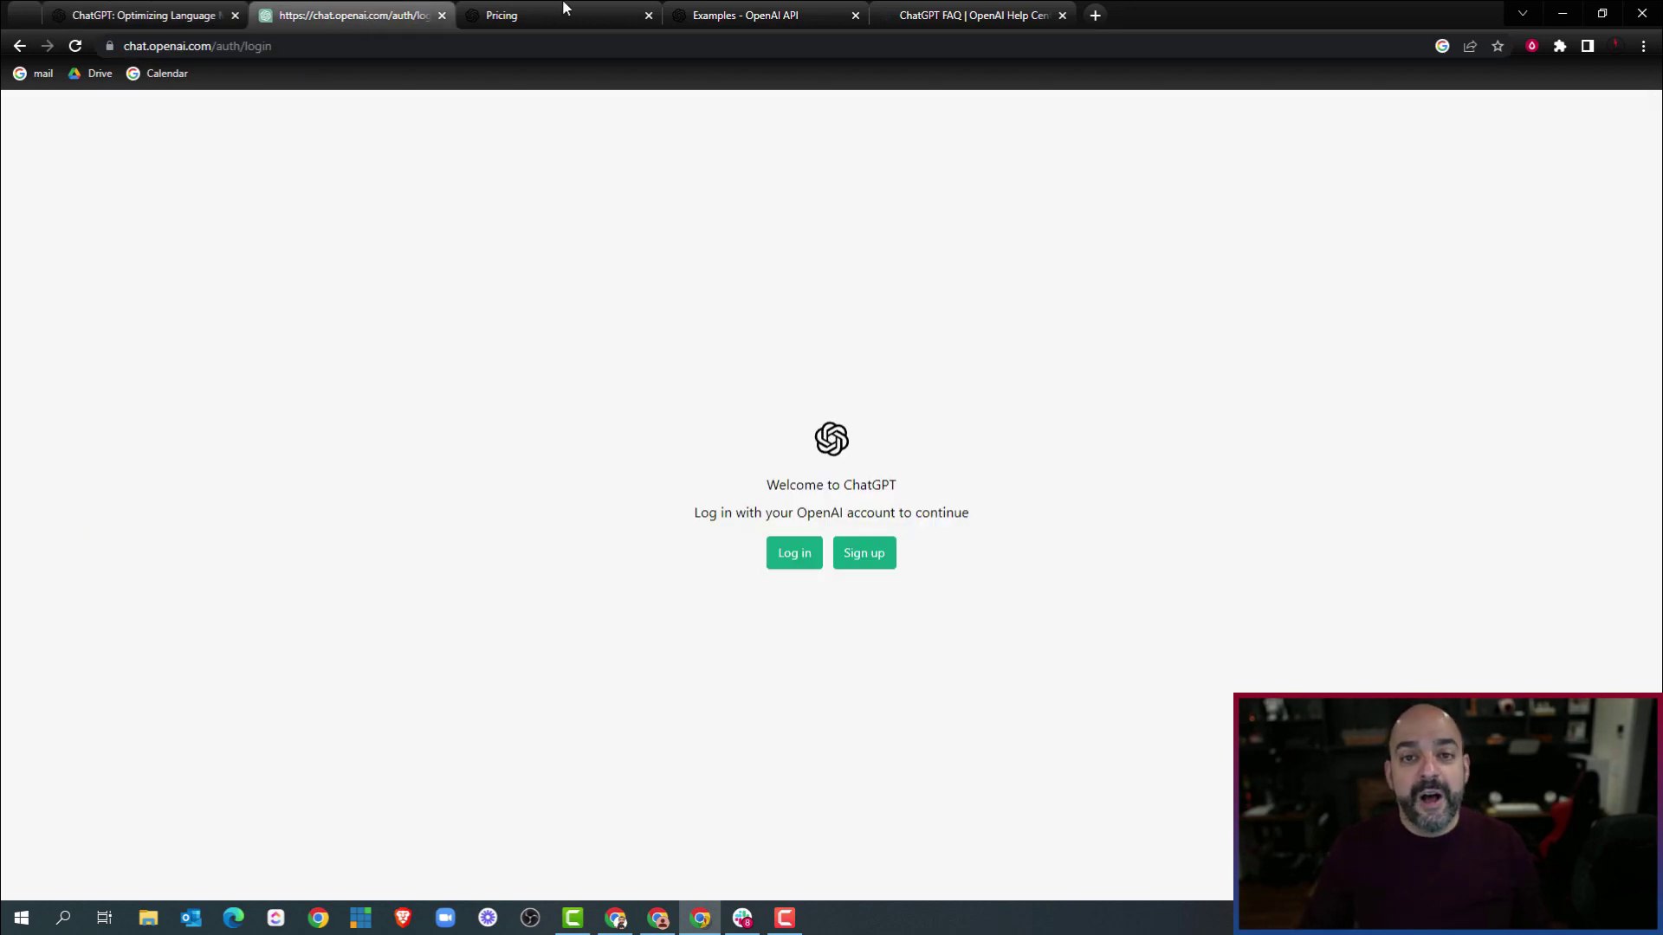
pyautogui.click(756, 15)
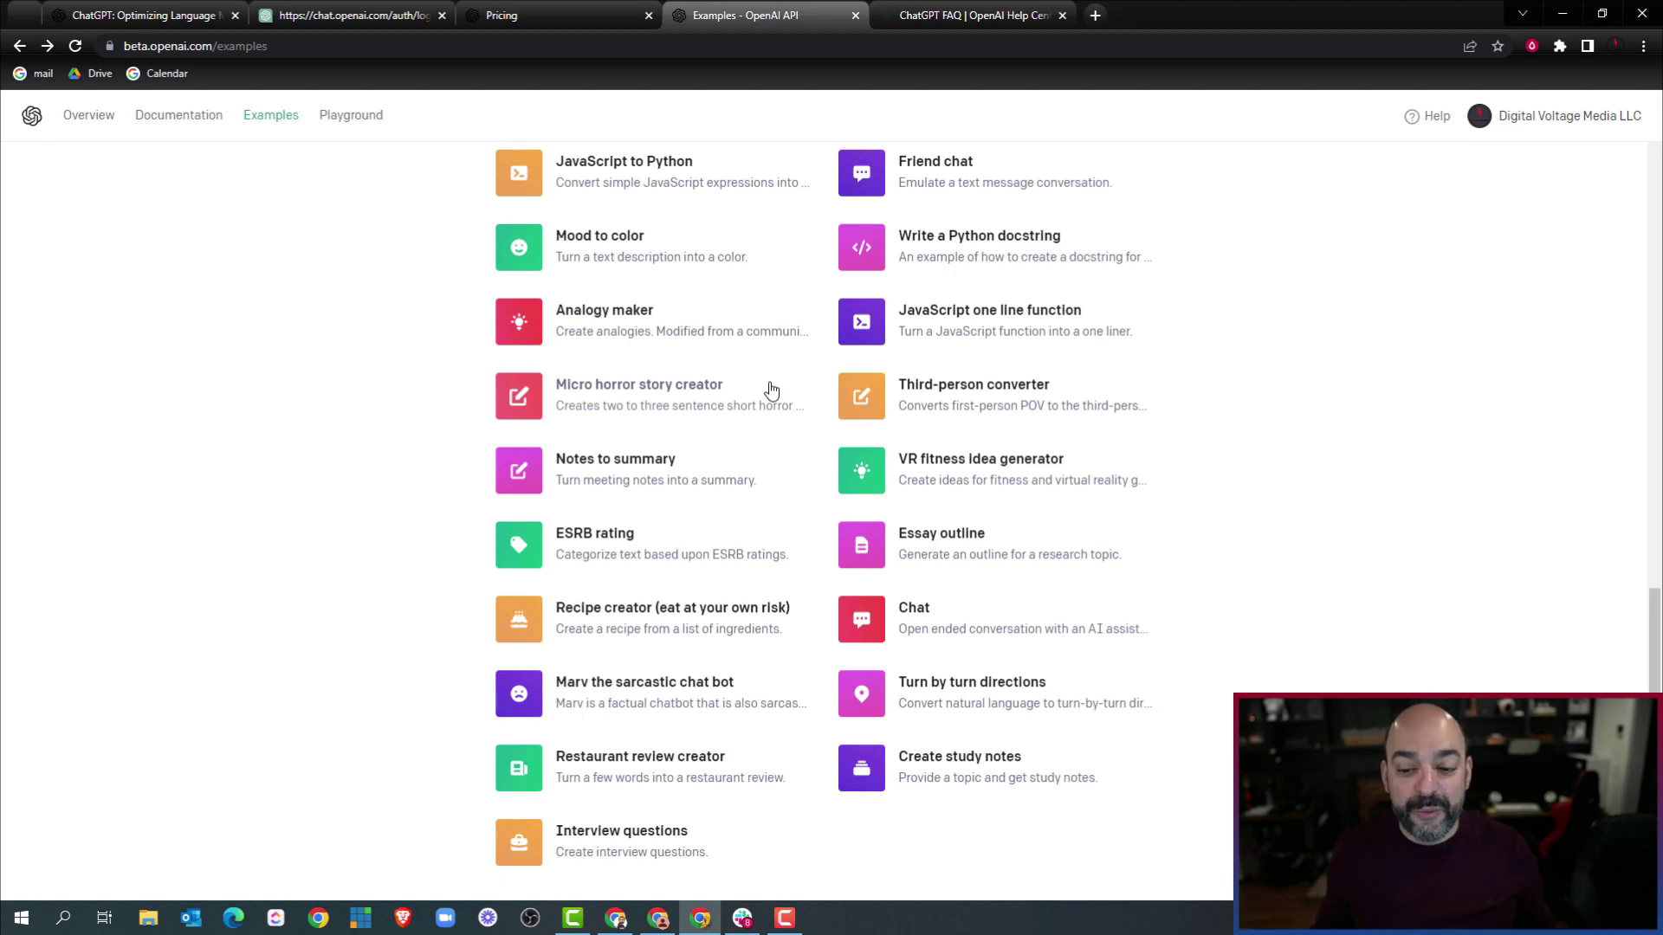
pyautogui.scroll(15, 1297, 497)
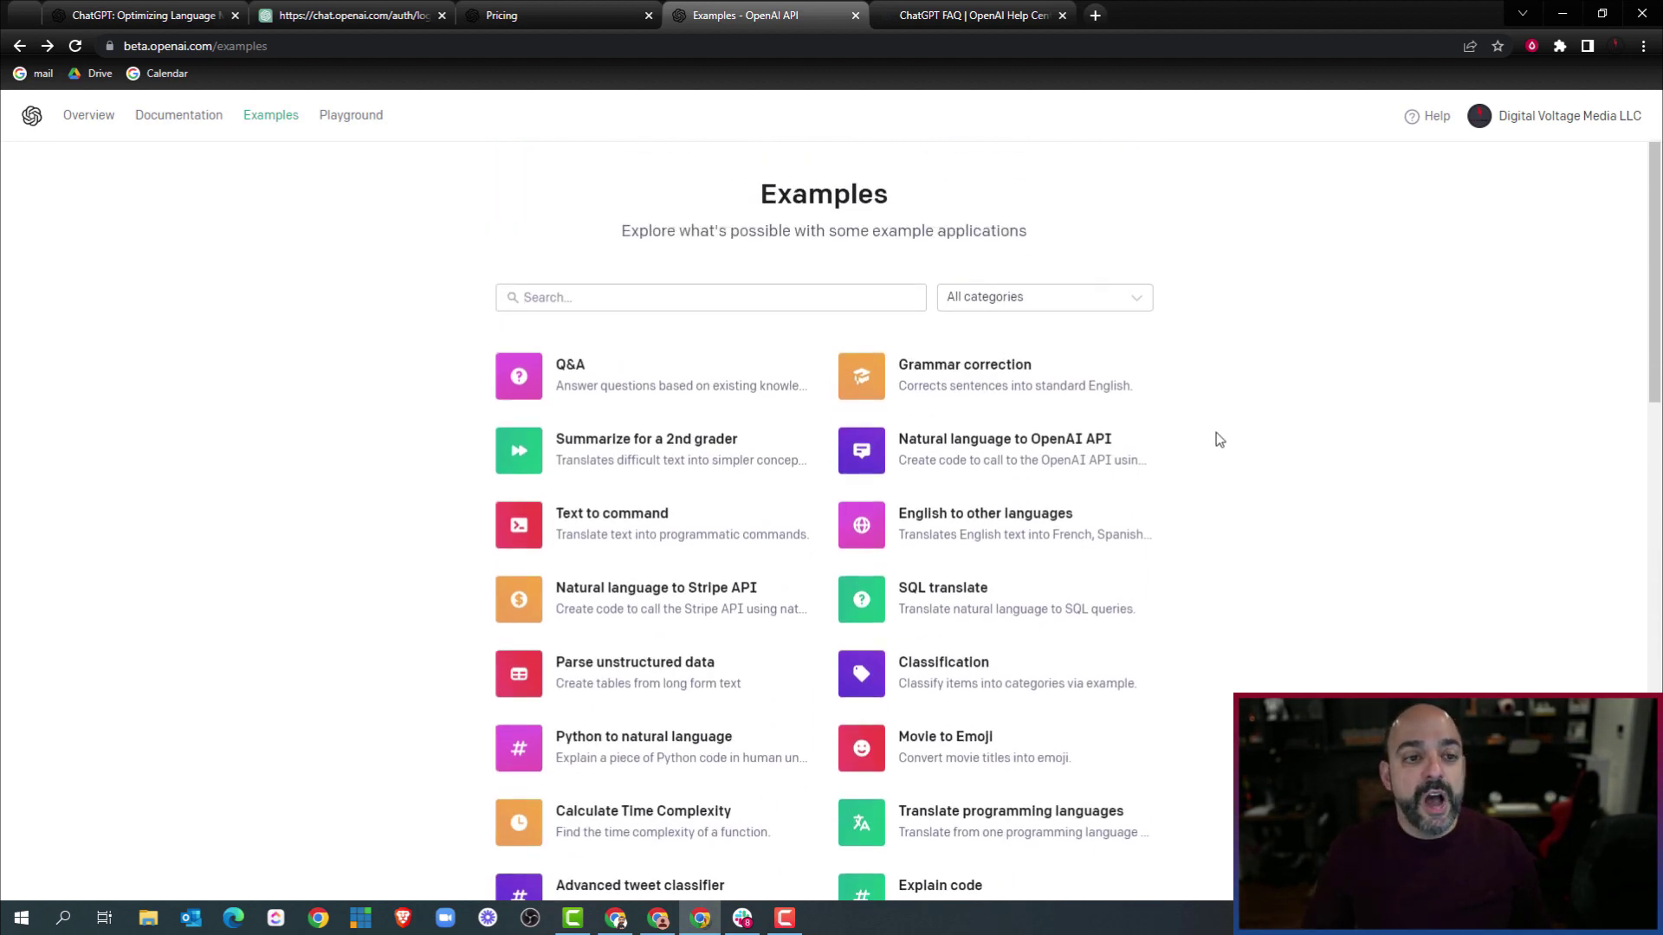
# Go to the API Overview, open the Image generation guide and scroll through its example prompts
pyautogui.click(110, 122)
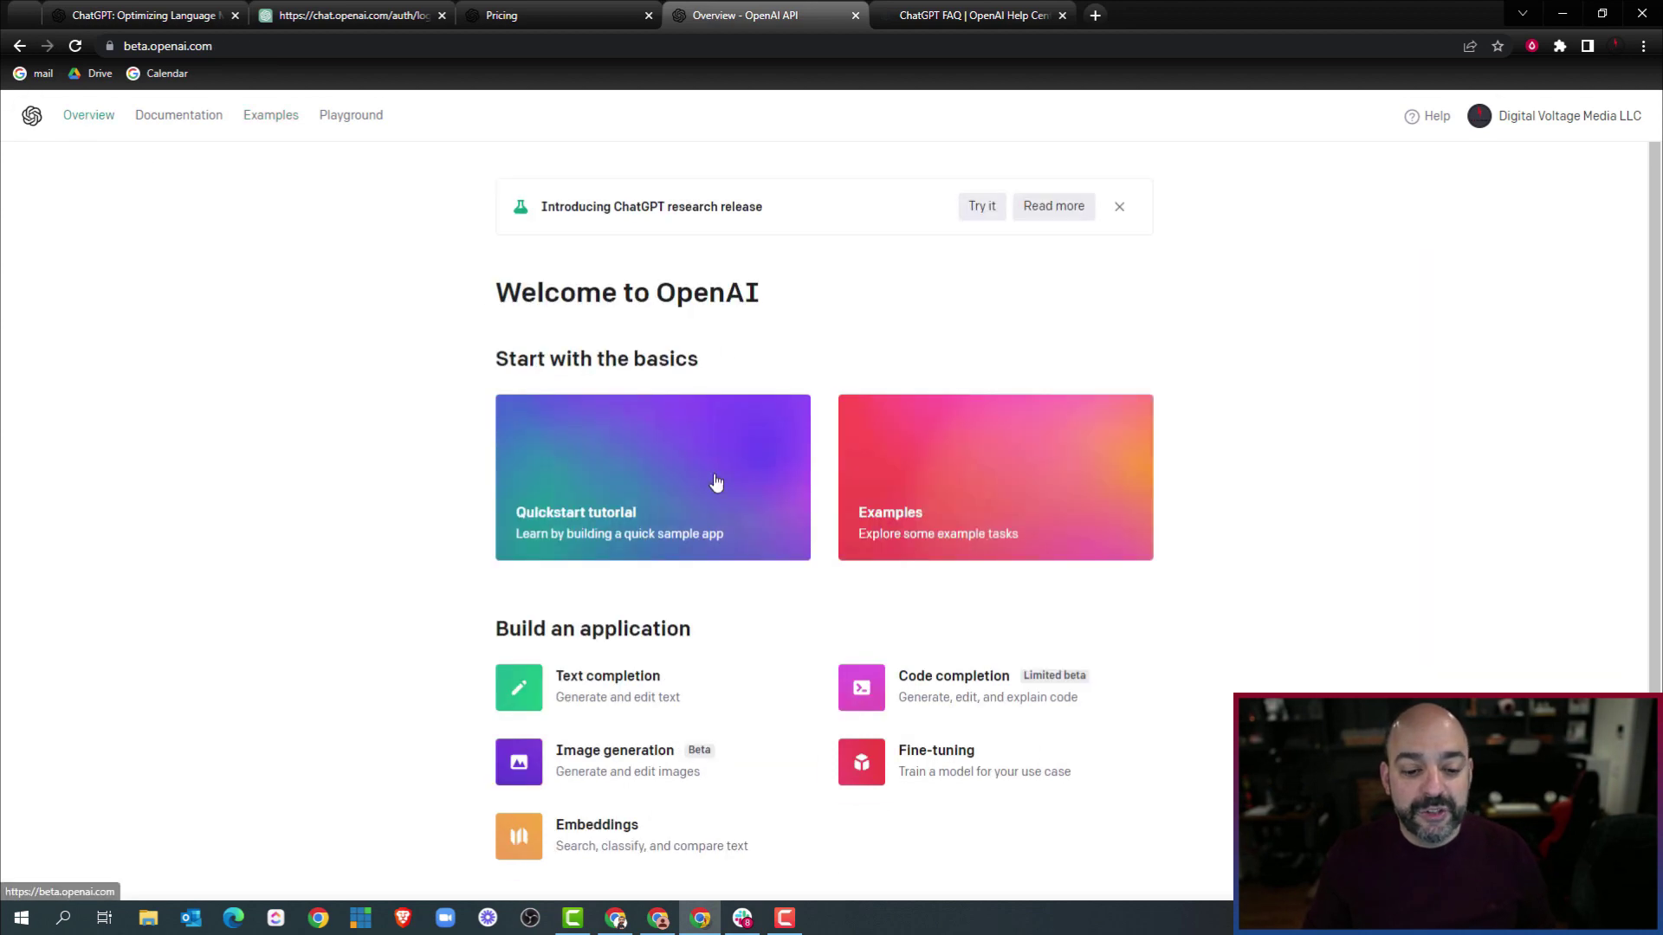
pyautogui.click(621, 766)
pyautogui.scroll(-6, 838, 443)
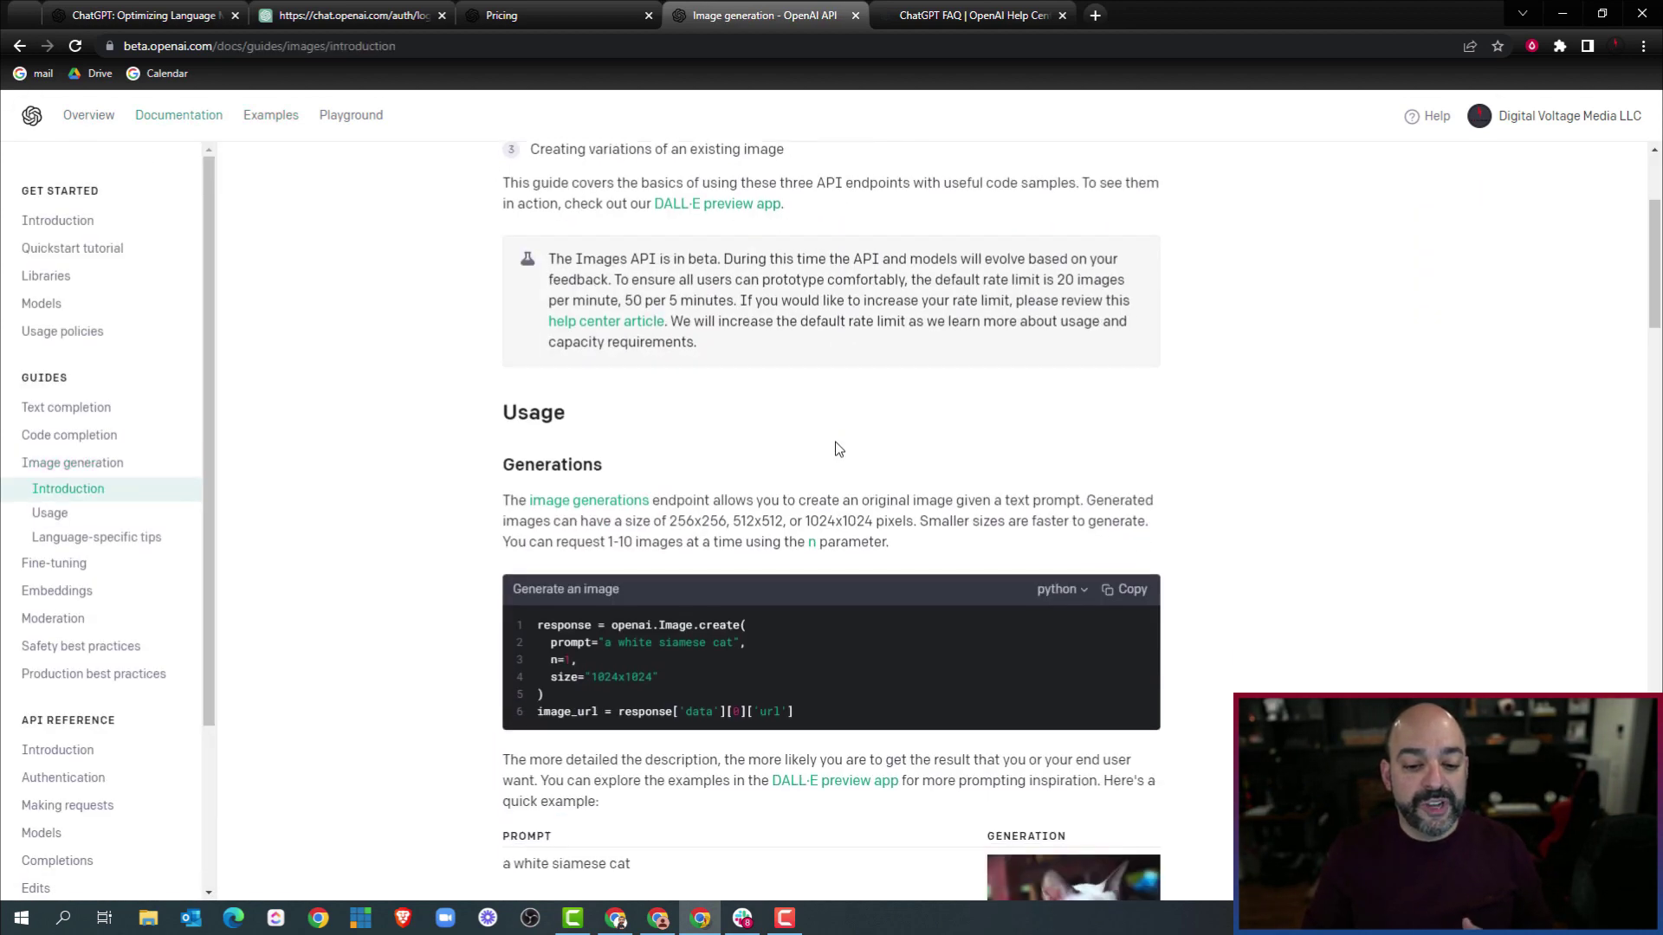
pyautogui.scroll(-2, 840, 480)
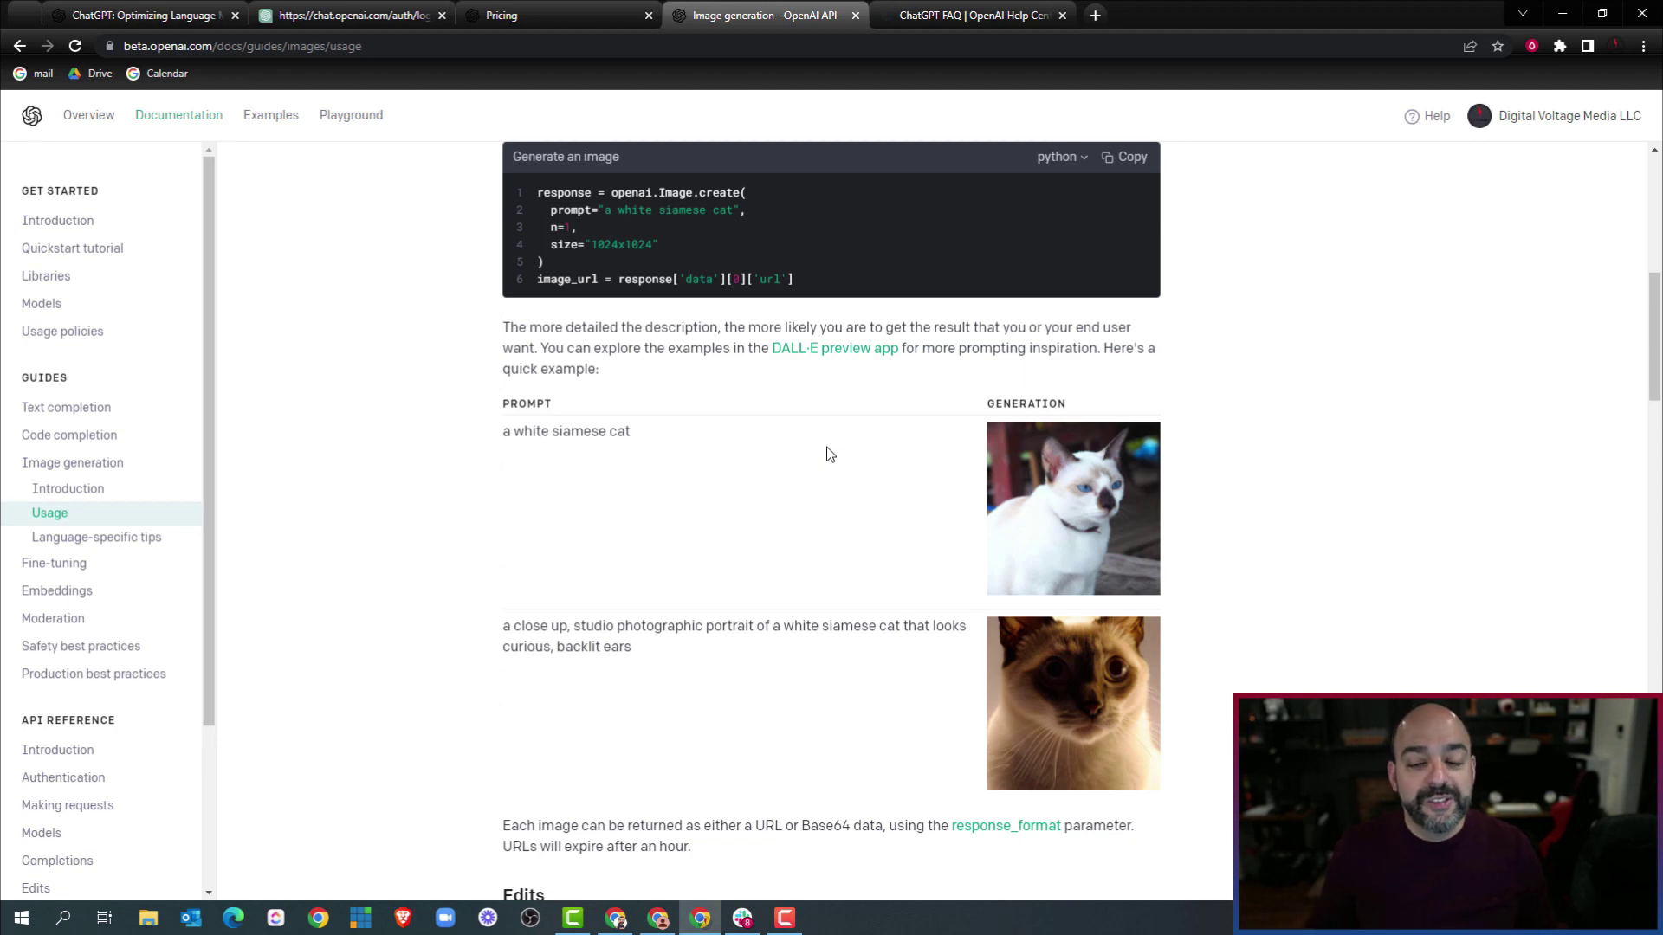
pyautogui.scroll(8, 854, 298)
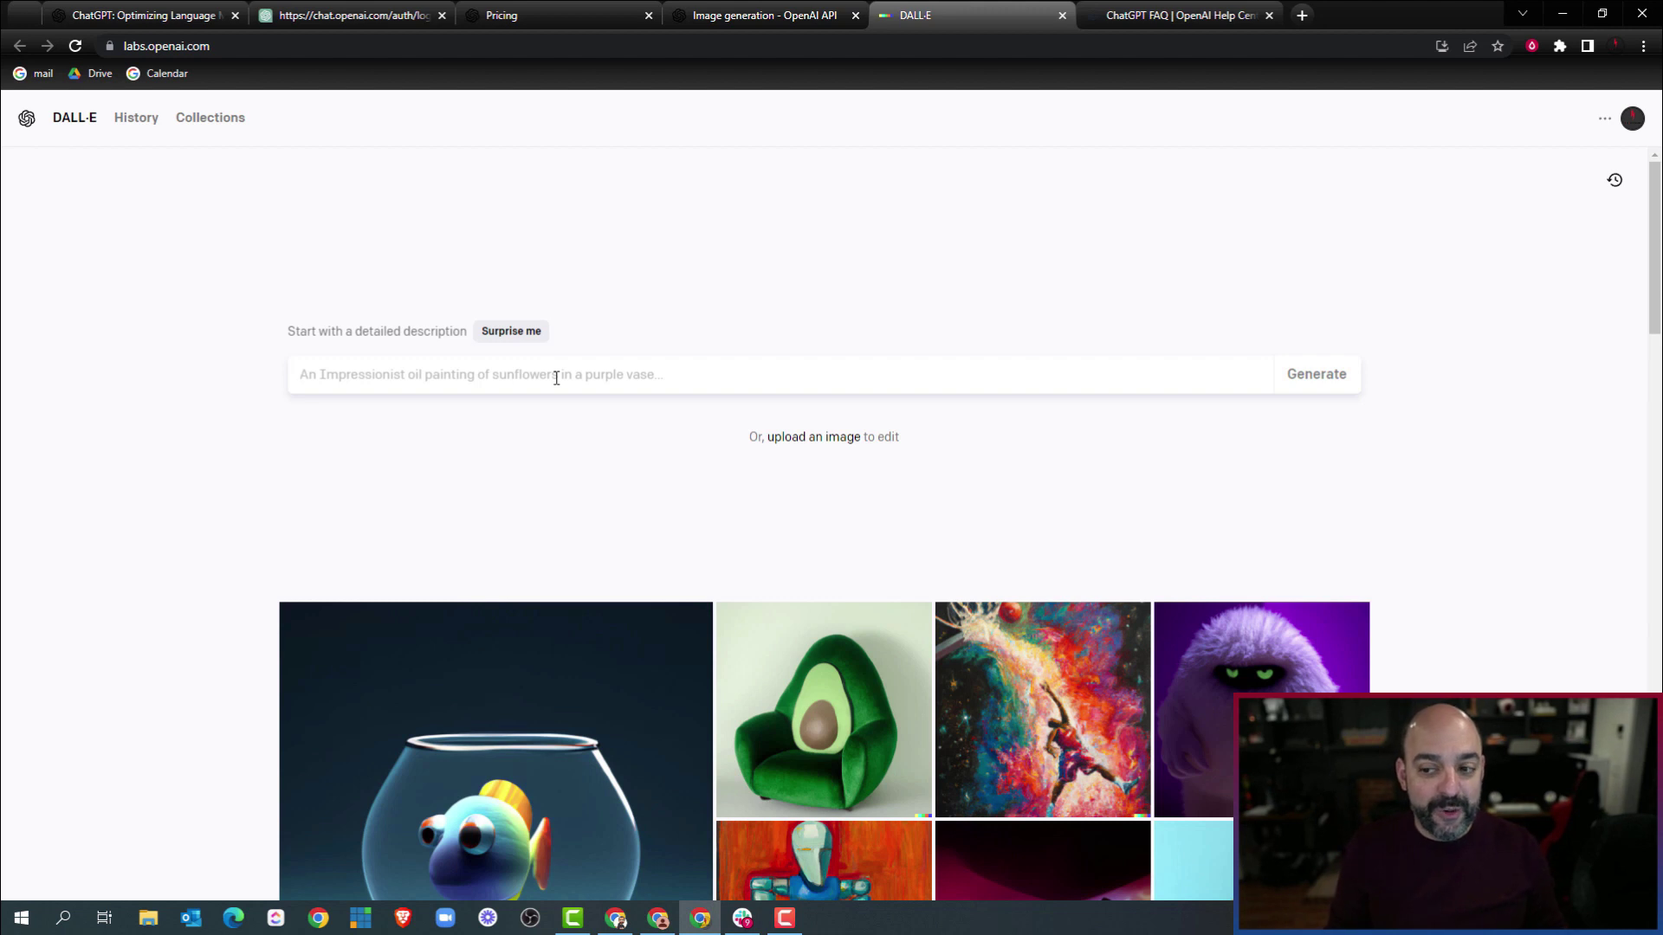
# Submit the DALL·E prompt 'sun with a smile' to generate images
pyautogui.write('sun')
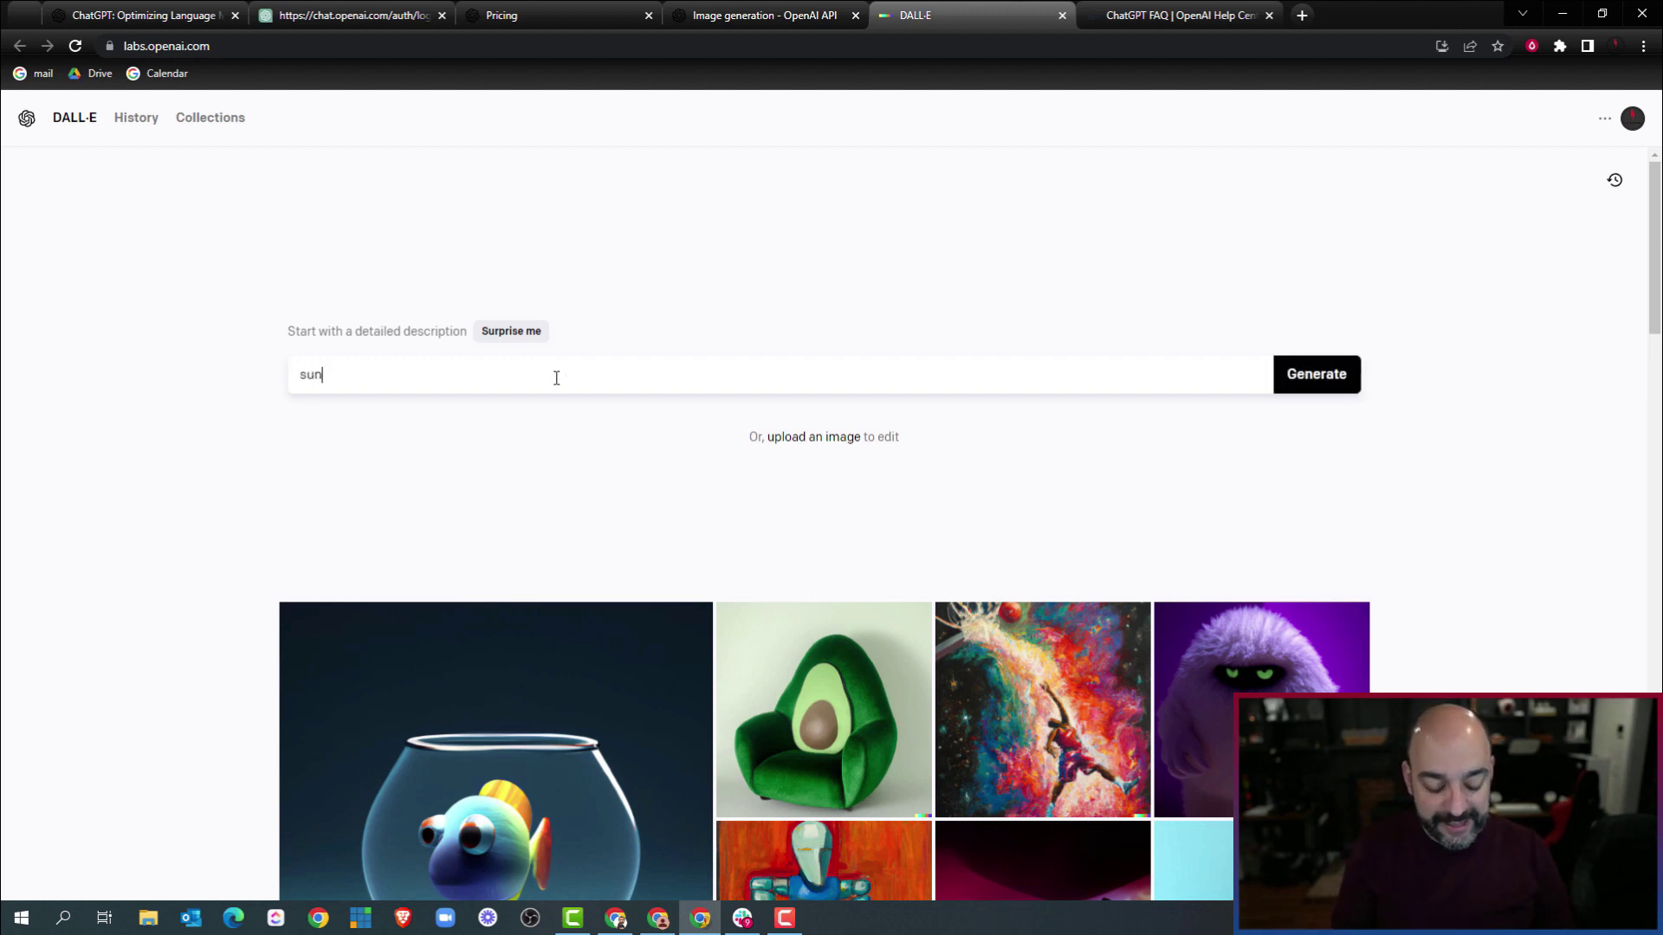
pyautogui.write(' with a smile')
pyautogui.press('Return')
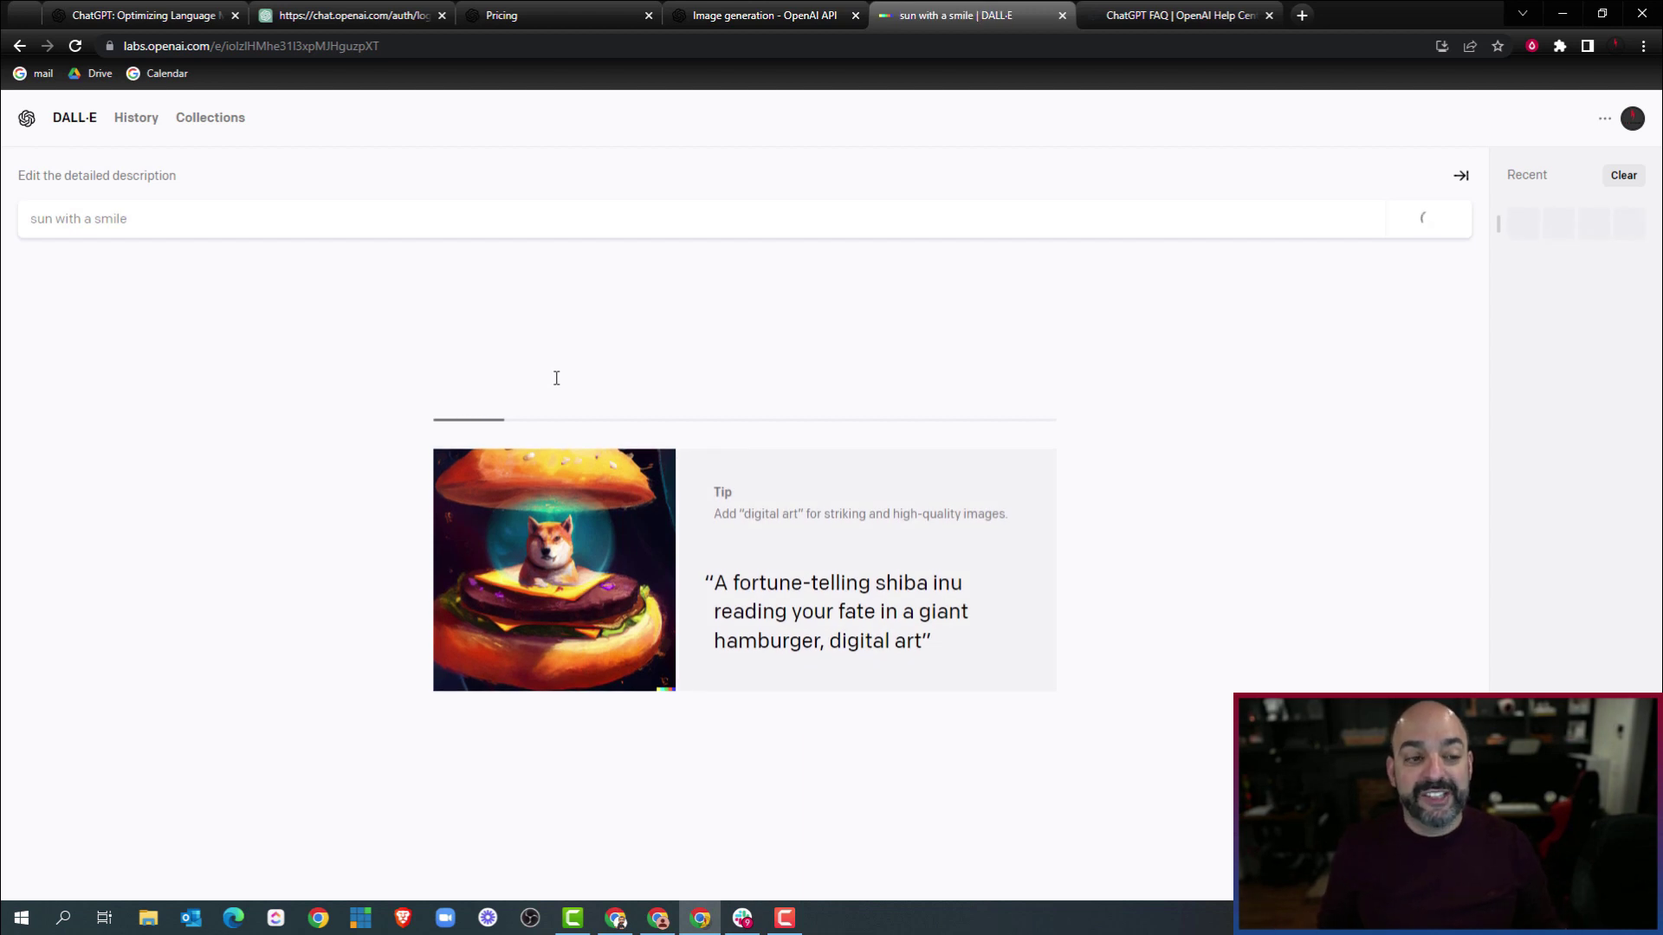